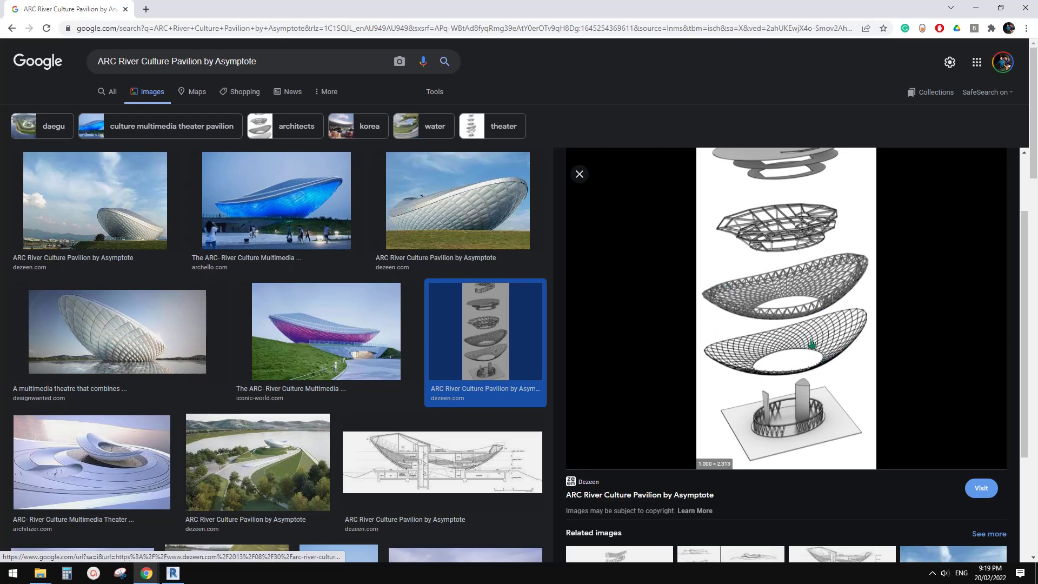
- Switch to Revit and open the recent family 20220219 2
click(177, 577)
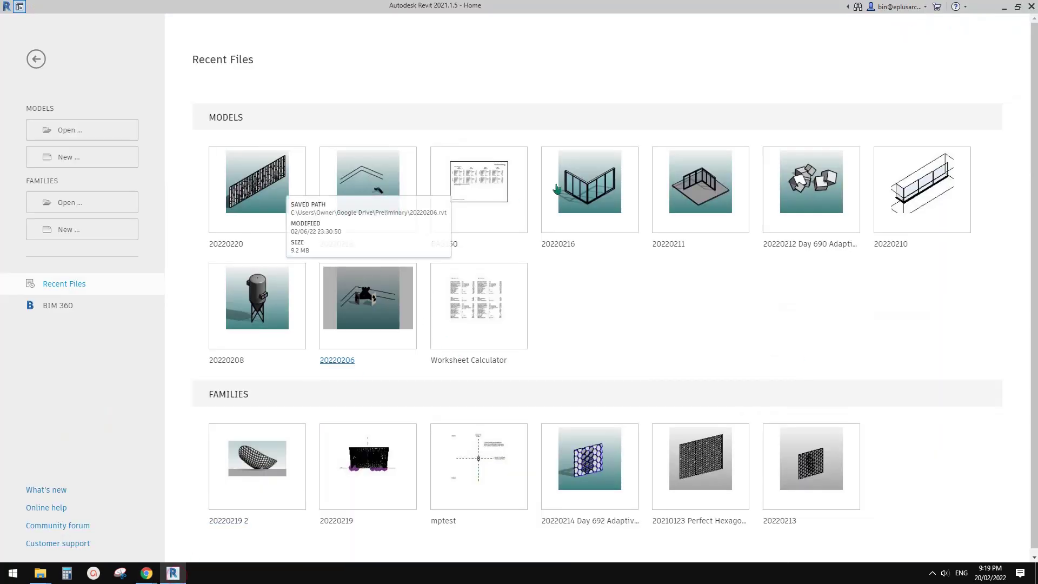
click(265, 468)
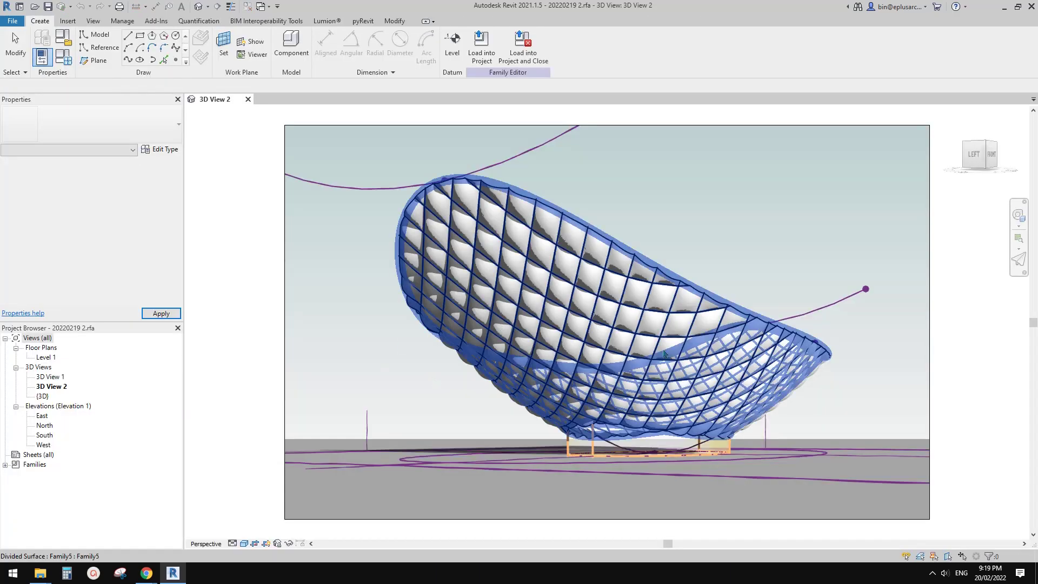
middle_drag(661, 351, 548, 341)
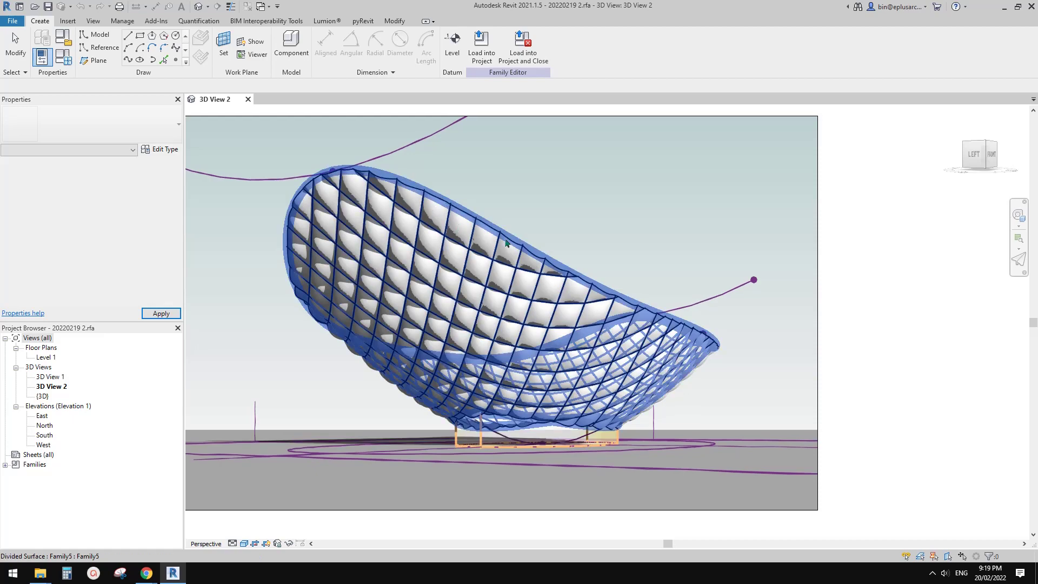
scroll(481, 309, down, 1)
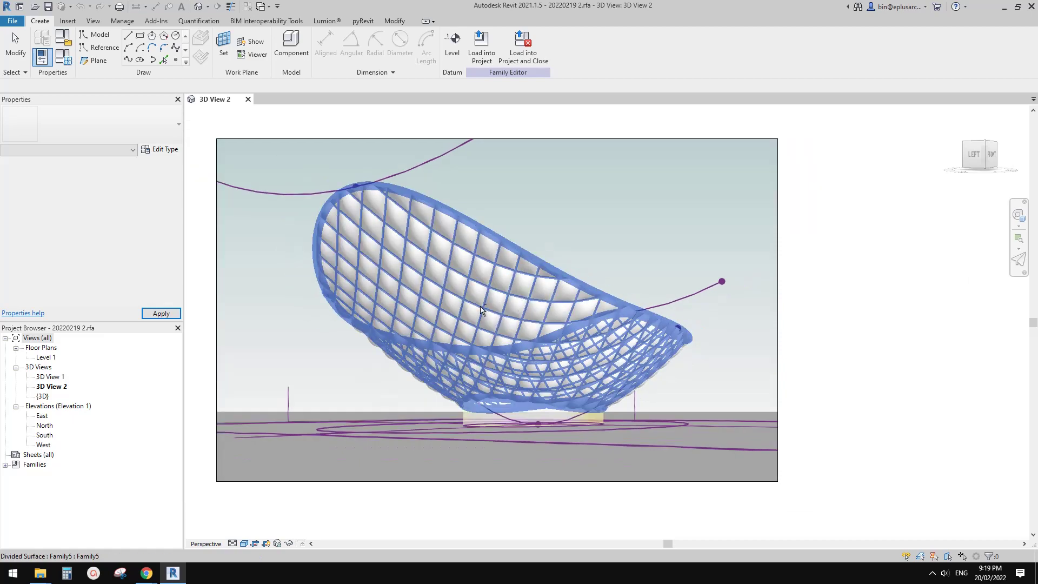
- Examine the pavilion's curved diagrid shell and oval base in the default 3D view, and close the family's views
click(198, 6)
shift+middle_drag(509, 361, 765, 210)
scroll(581, 346, up, 2)
scroll(581, 346, up, 2)
shift+middle_drag(424, 268, 460, 254)
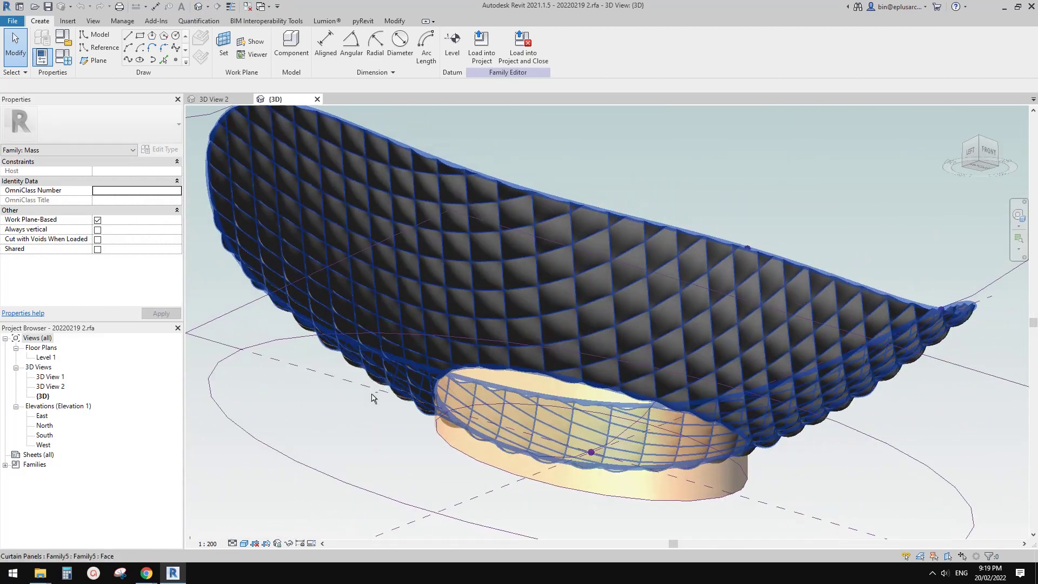
click(317, 99)
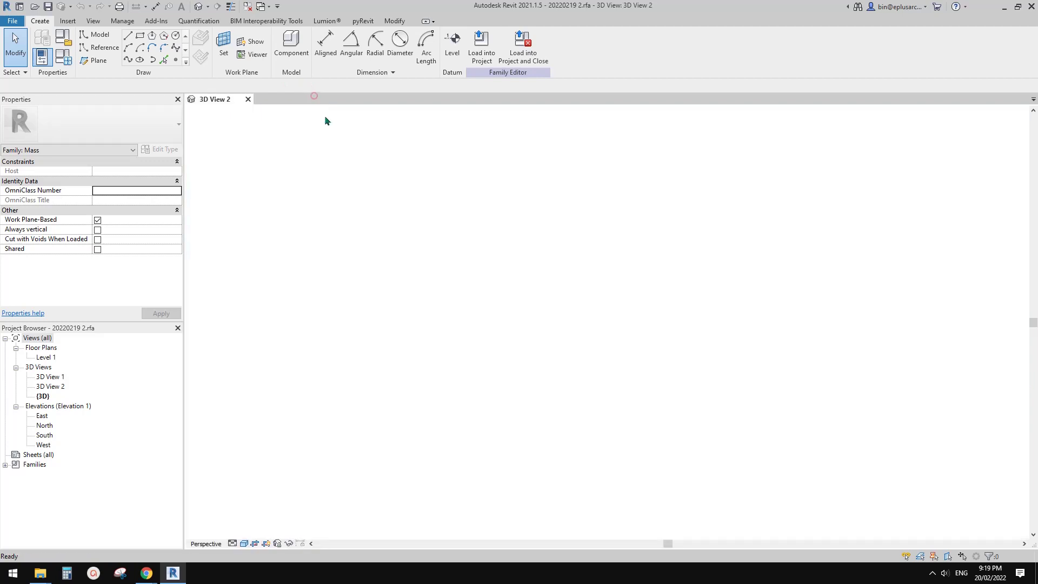
click(247, 100)
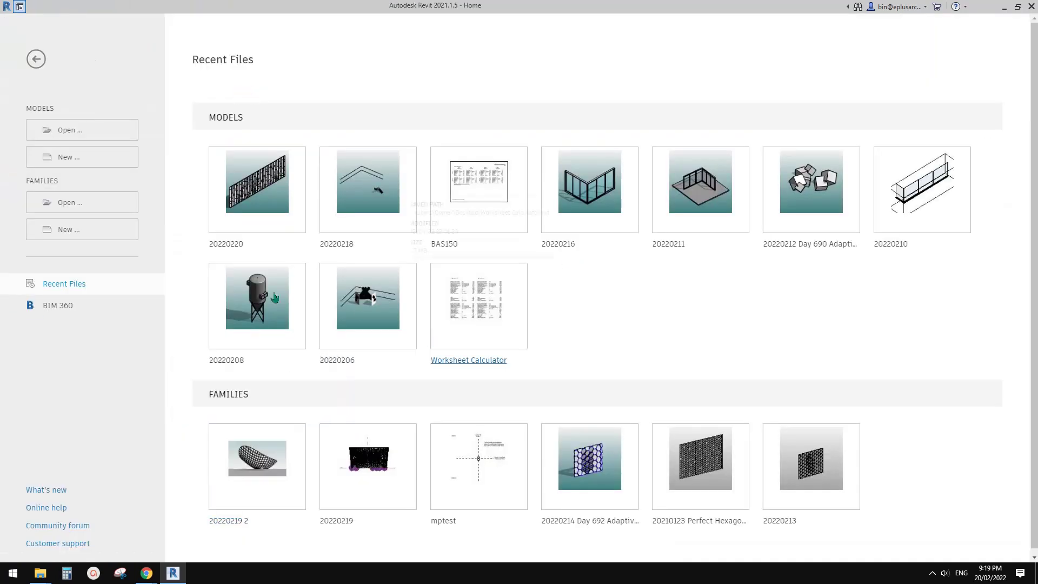
- Create a new family from the Conceptual Mass template Metric Mass.rft and open its Level 1 floor plan
click(84, 230)
click(449, 209)
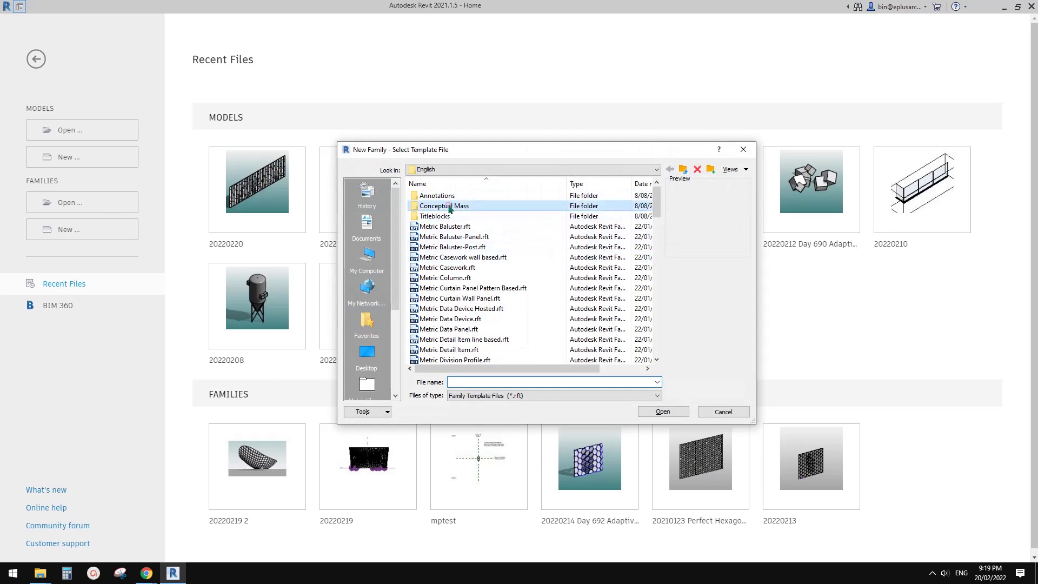
double_click(448, 208)
click(432, 197)
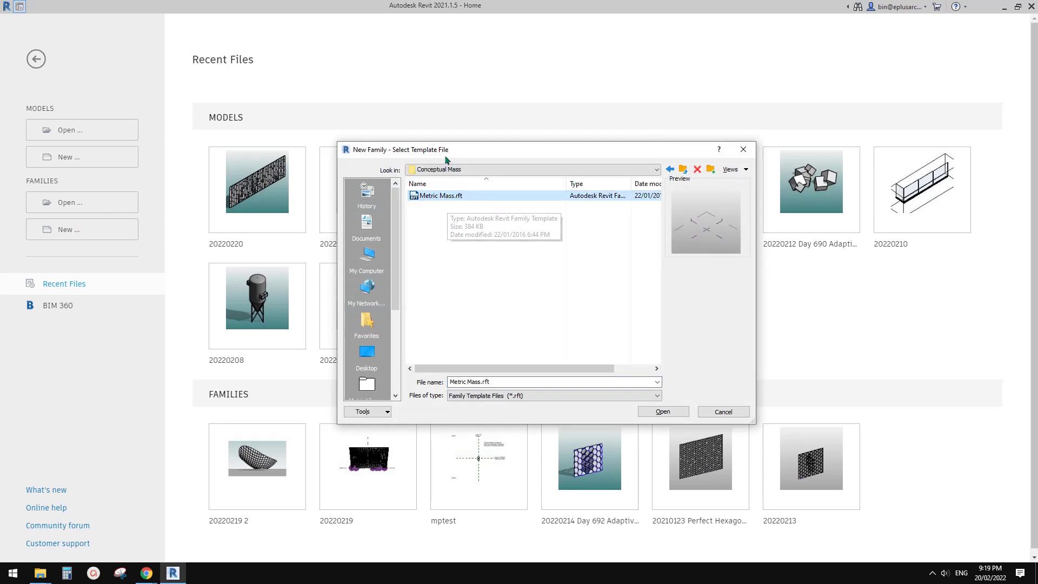
click(663, 412)
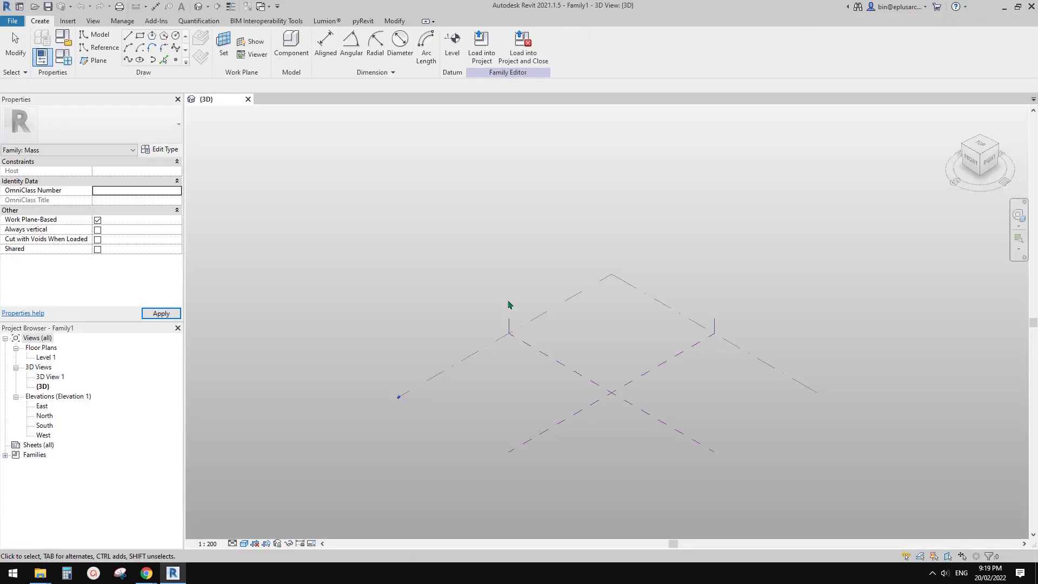
middle_drag(430, 421, 402, 361)
double_click(43, 358)
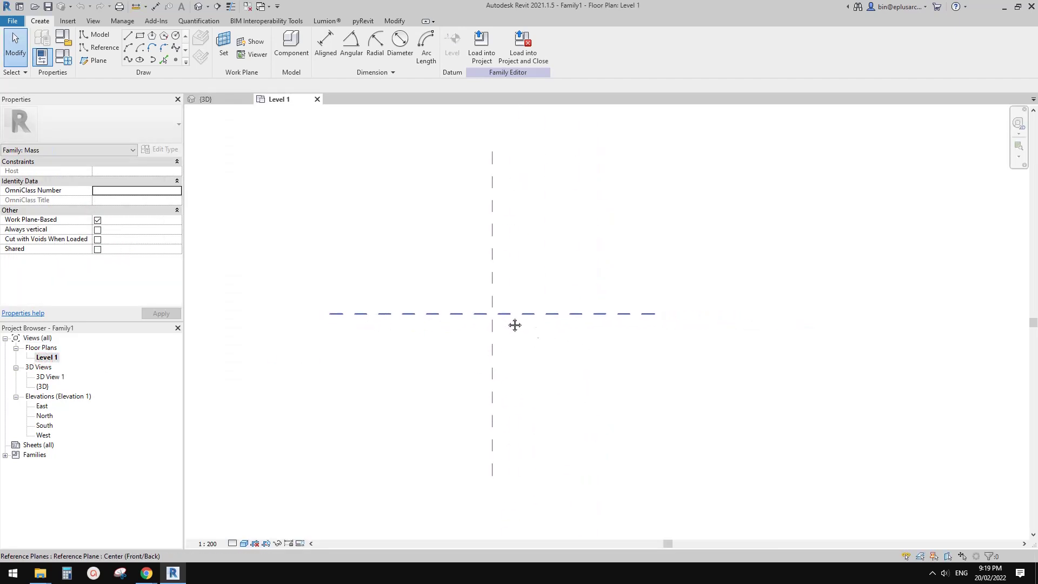
middle_drag(550, 334, 564, 335)
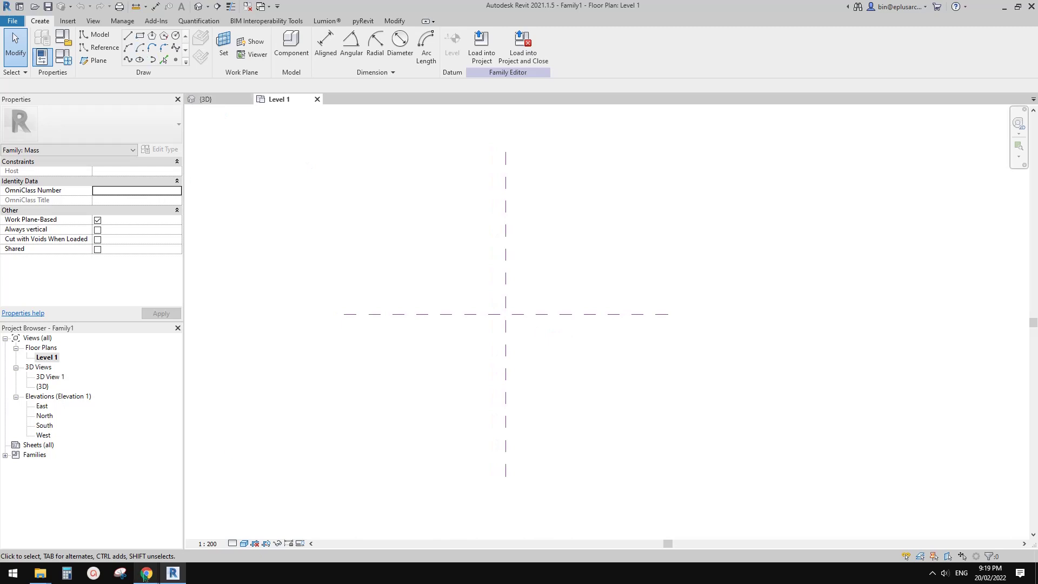
- Switch to Chrome to study the exploded diagram of the ARC River Culture Pavilion, and return to Revit
mouse_move(145, 575)
click(201, 538)
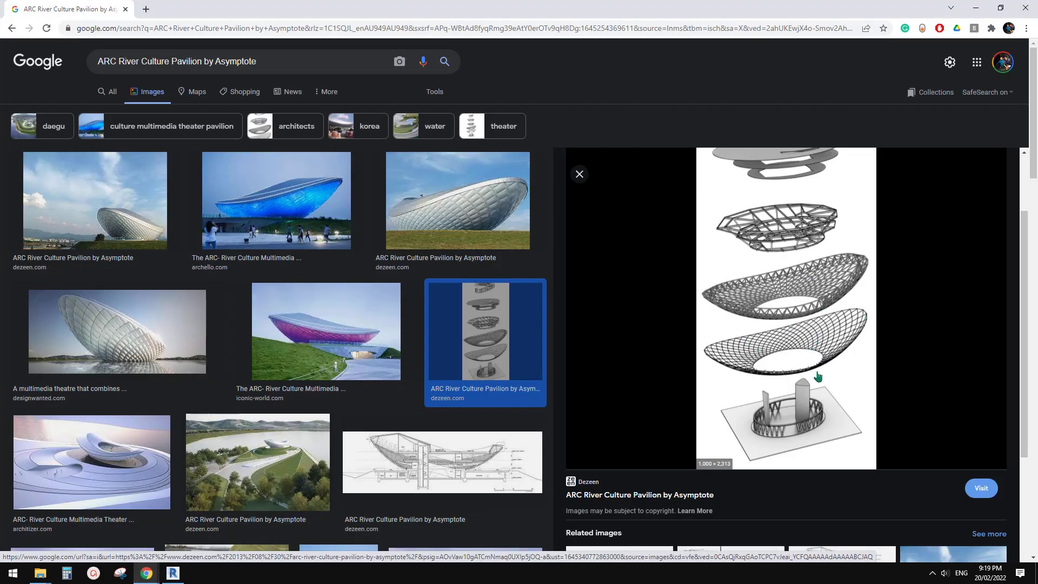
key(alt+Tab)
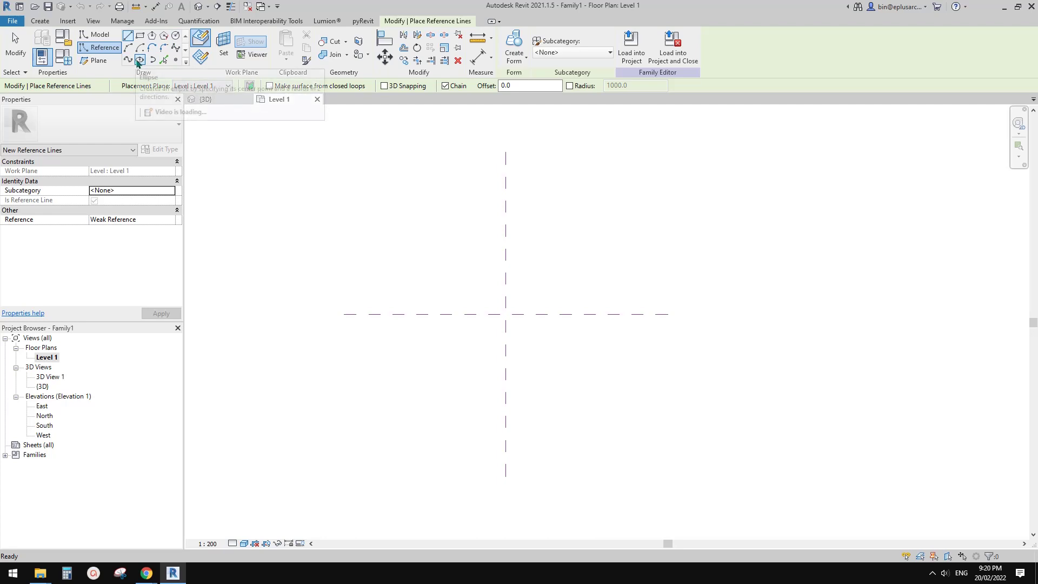
- Draw a reference-line ellipse centred on the reference plane intersection, with a 42000 mm horizontal half-axis and a 23000 mm vertical half-axis
click(140, 59)
click(505, 314)
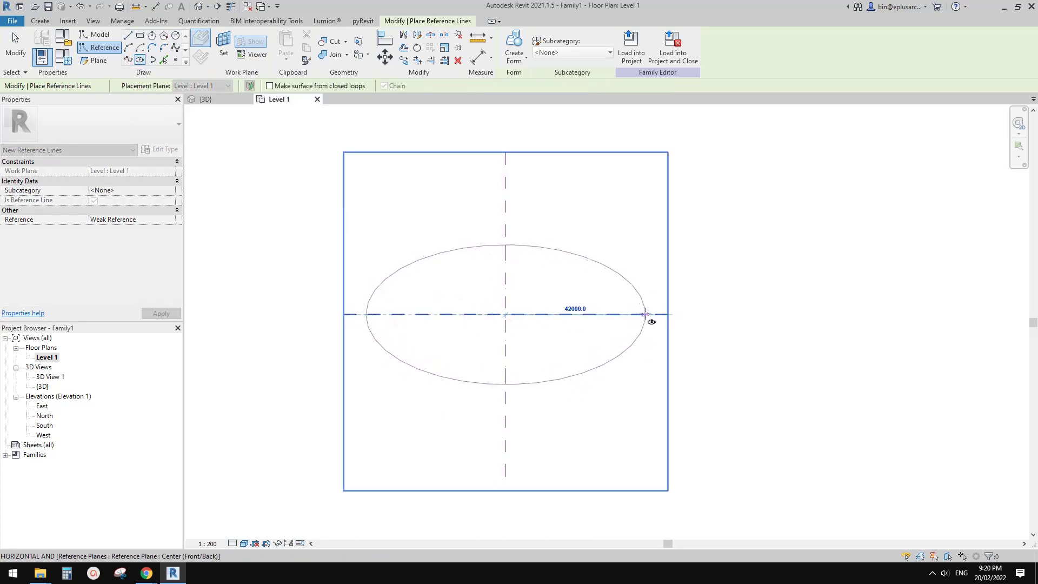
click(645, 314)
click(507, 238)
key(Escape)
key(Escape)
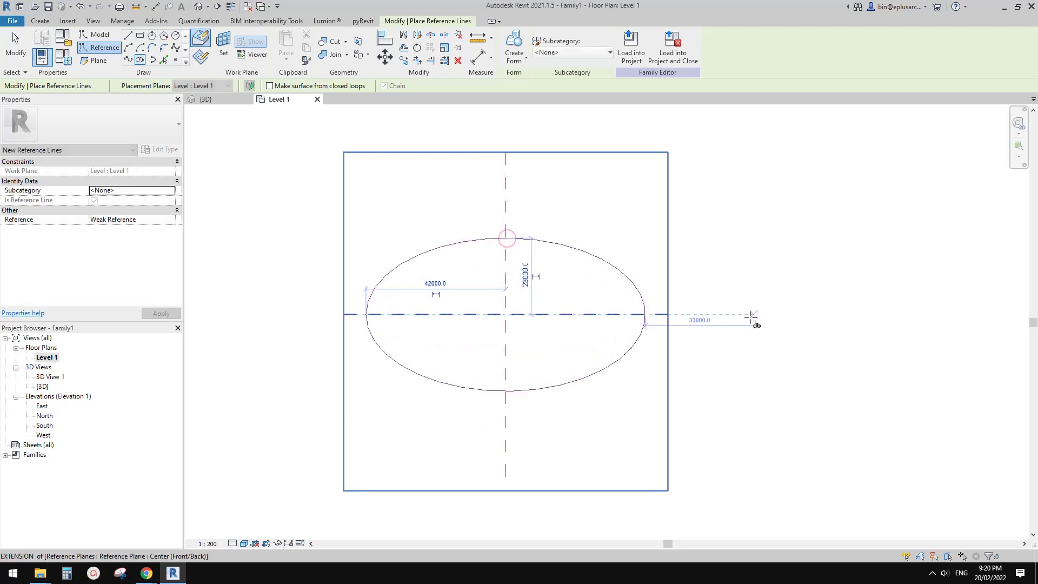
scroll(547, 305, up, 3)
scroll(567, 292, down, 2)
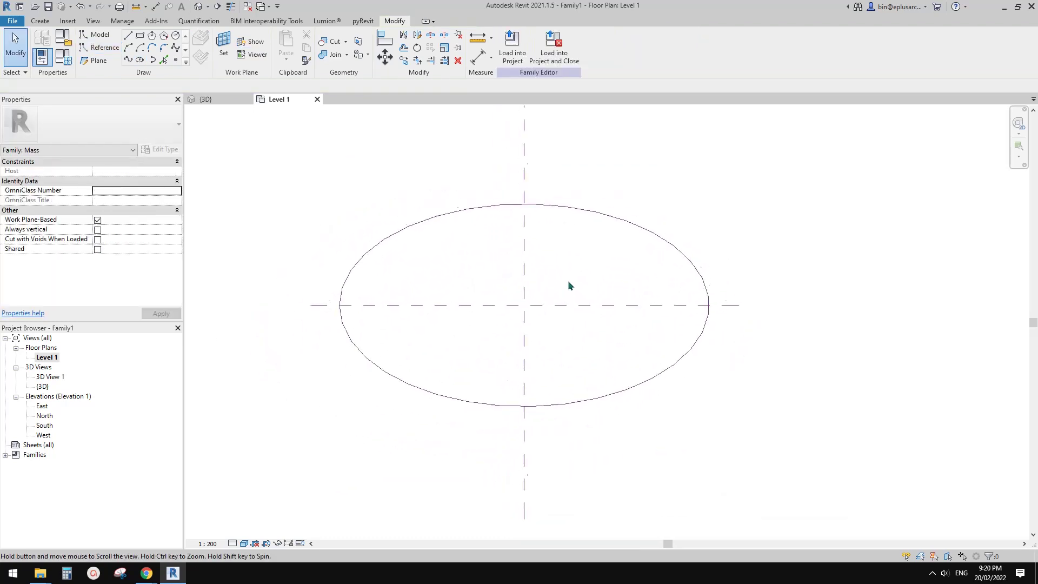
middle_drag(350, 434, 363, 423)
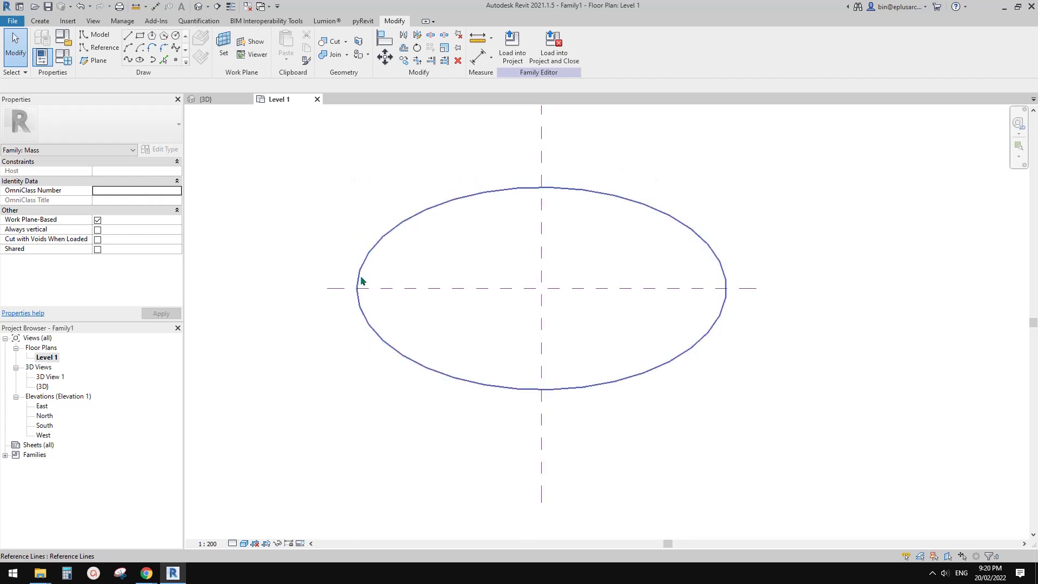
middle_drag(474, 325, 478, 336)
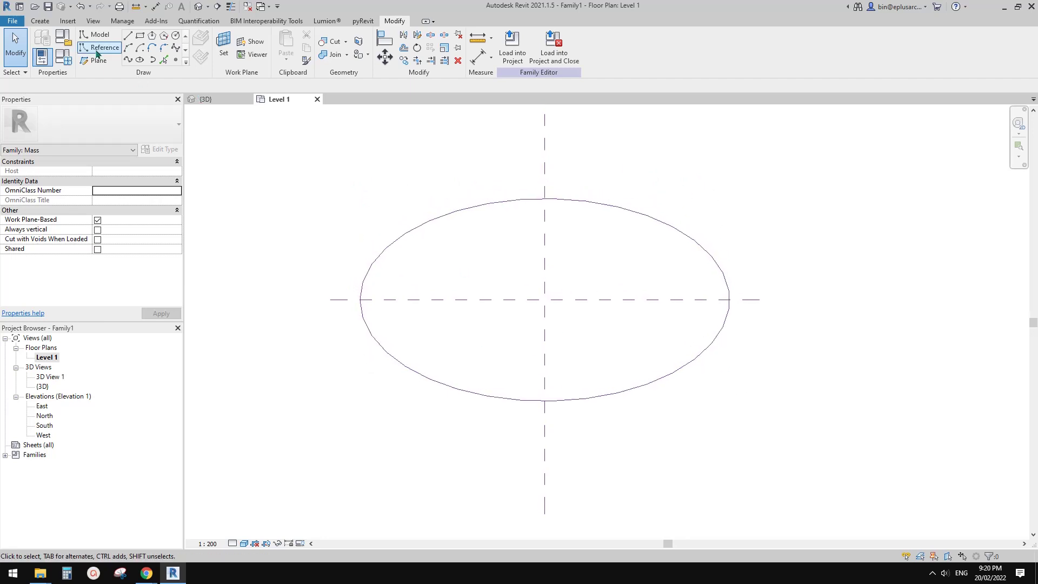
- Draw a model-line rectangle, 42000 by 23000 mm, from the ellipse's top quadrant point to its right quadrant point
click(141, 37)
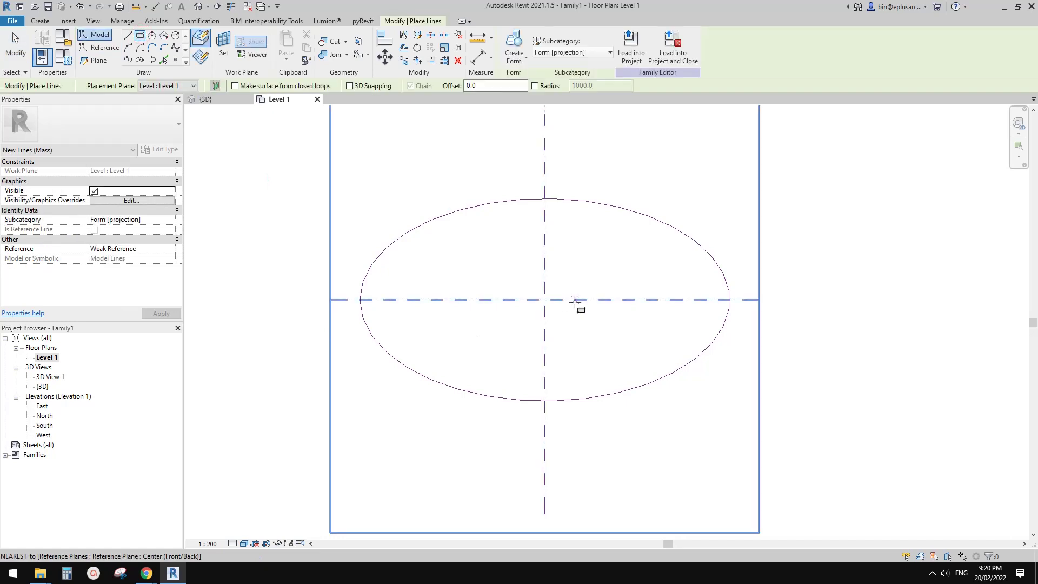
click(544, 199)
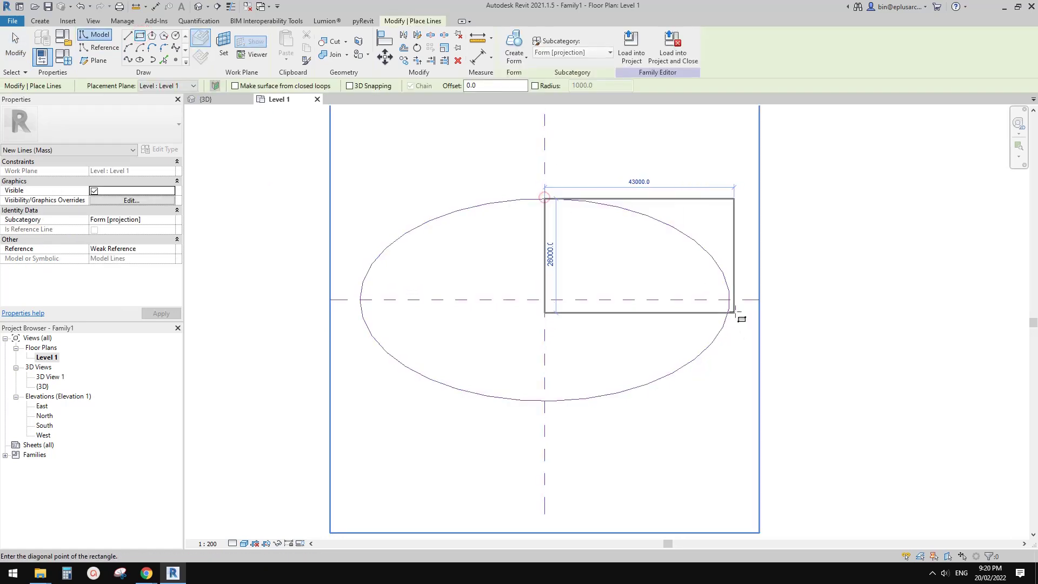
click(730, 299)
key(Escape)
key(Escape)
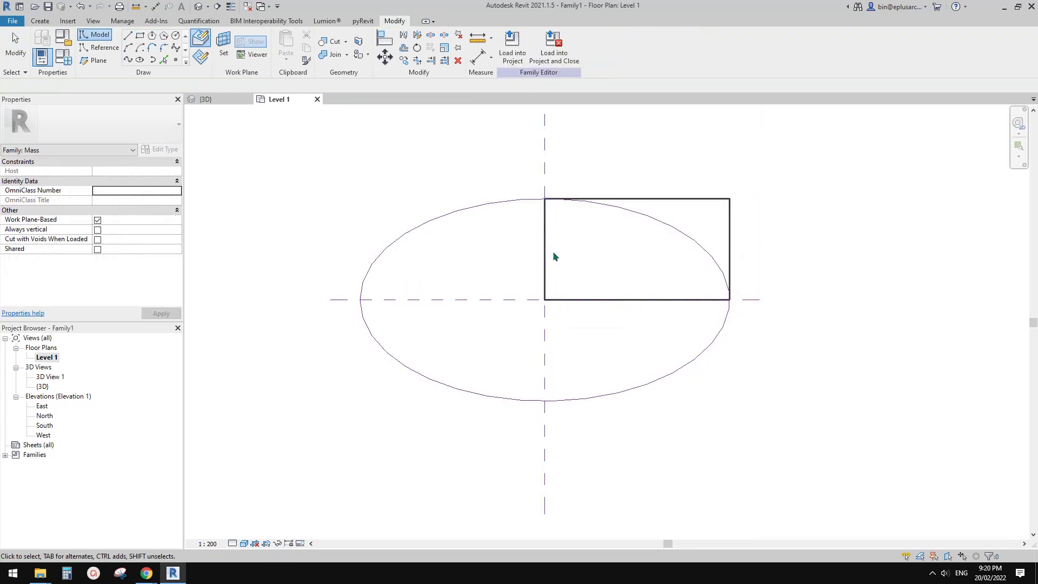
- Move the rectangle's left side 42000 mm outward to the ellipse's left quadrant point
click(544, 247)
middle_drag(547, 293, 549, 277)
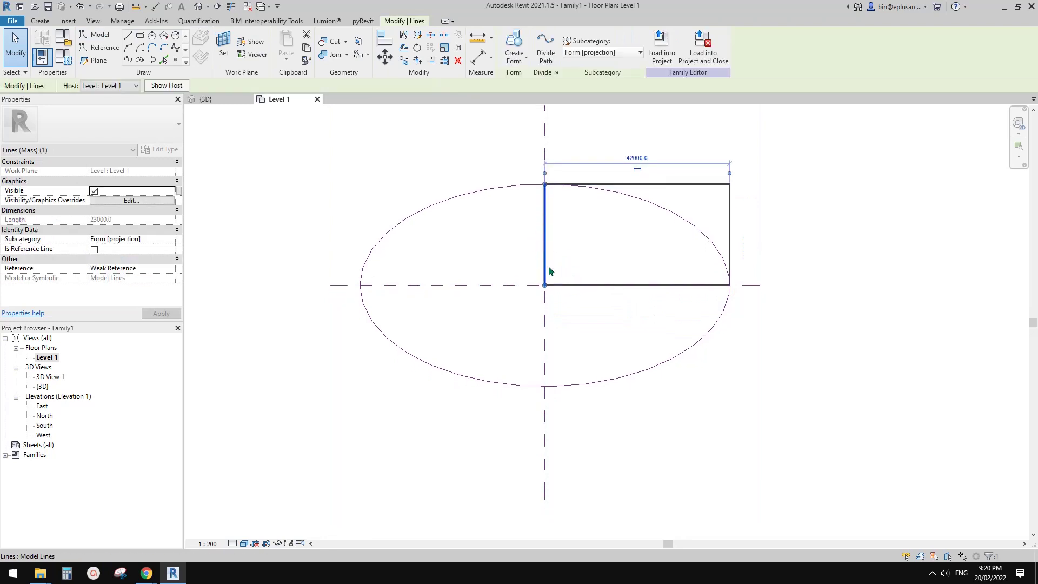
key(v)
click(544, 285)
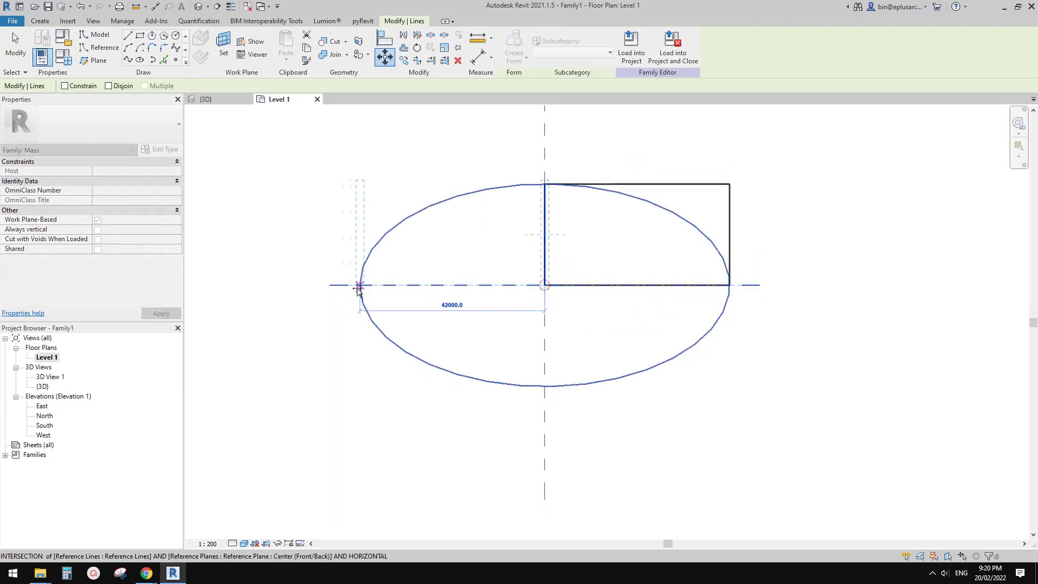
click(360, 285)
- Move the rectangle's bottom side down to the ellipse's bottom quadrant point so the rectangle encloses the ellipse
click(648, 285)
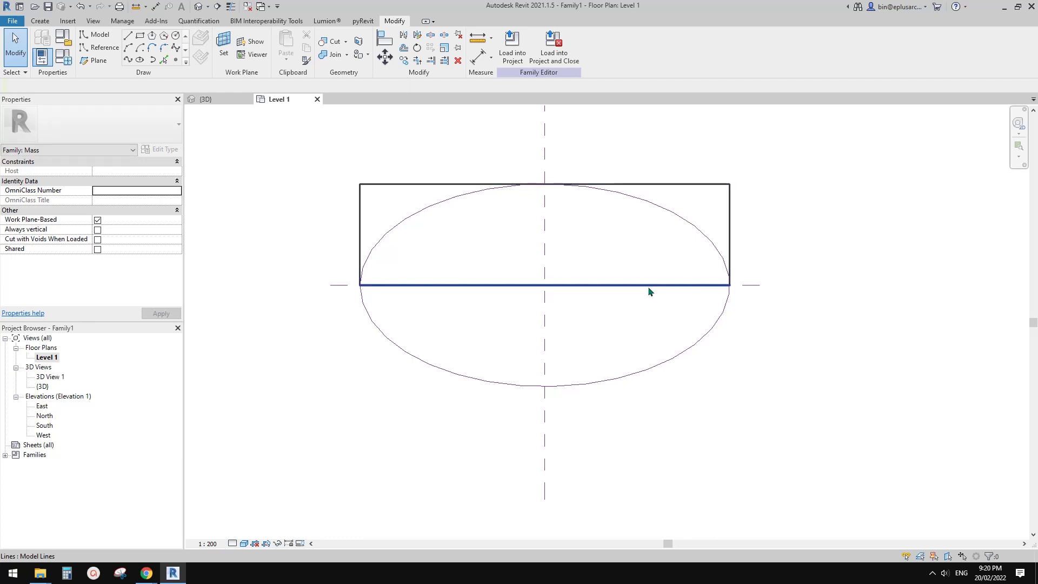
middle_drag(627, 273, 627, 276)
key(m)
key(v)
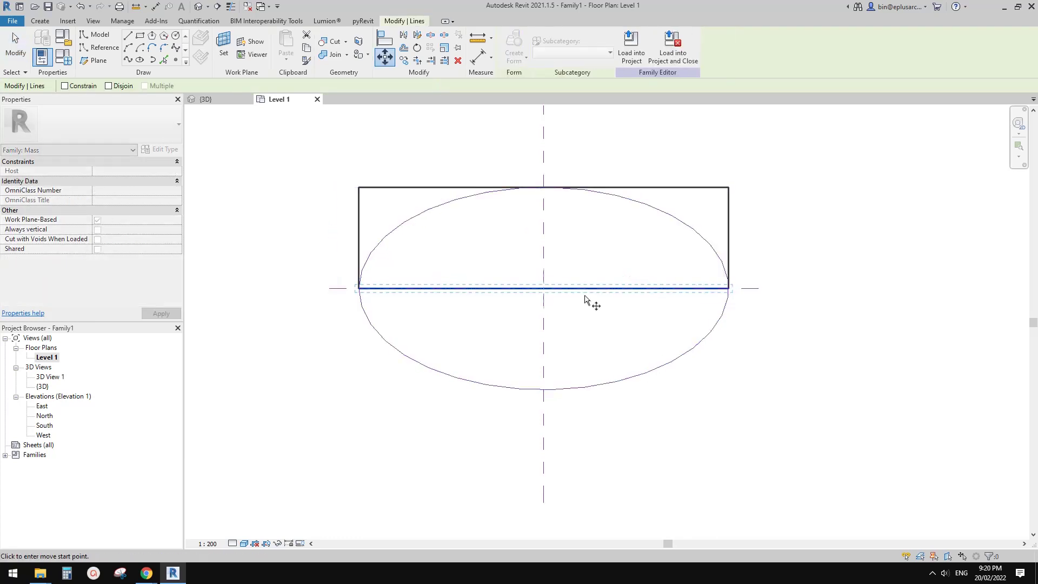
click(543, 288)
click(544, 390)
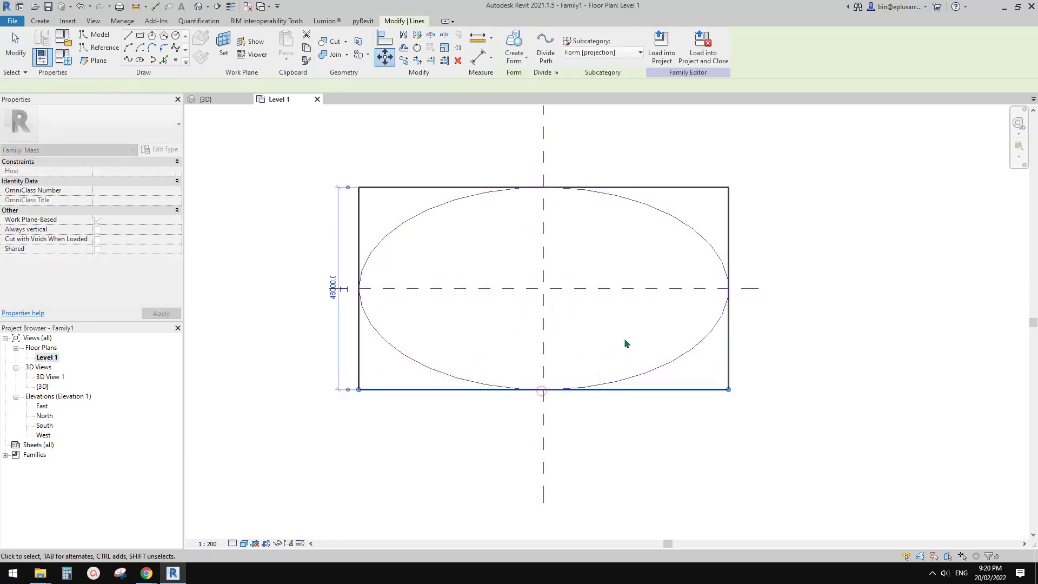
key(Escape)
- Select the rectangle's four connected lines and convert them to reference lines
key(Tab)
click(728, 202)
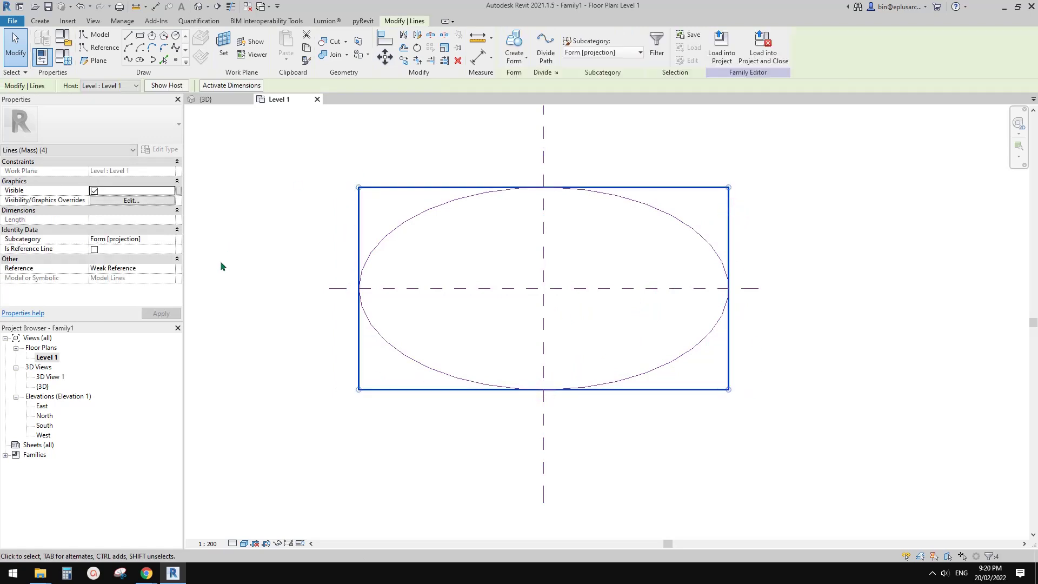
click(100, 251)
scroll(679, 203, down, 1)
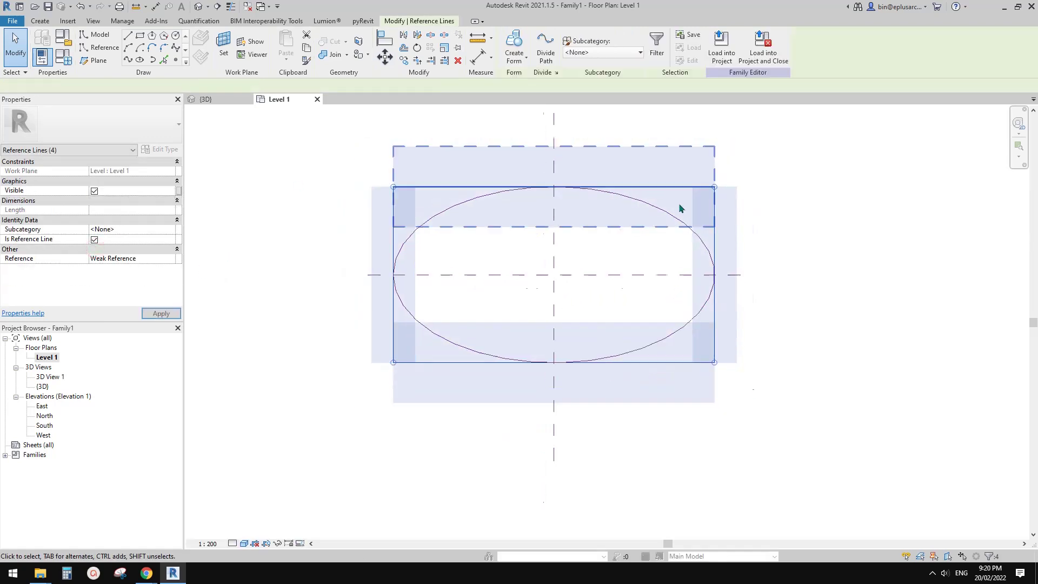
click(734, 202)
scroll(612, 248, up, 1)
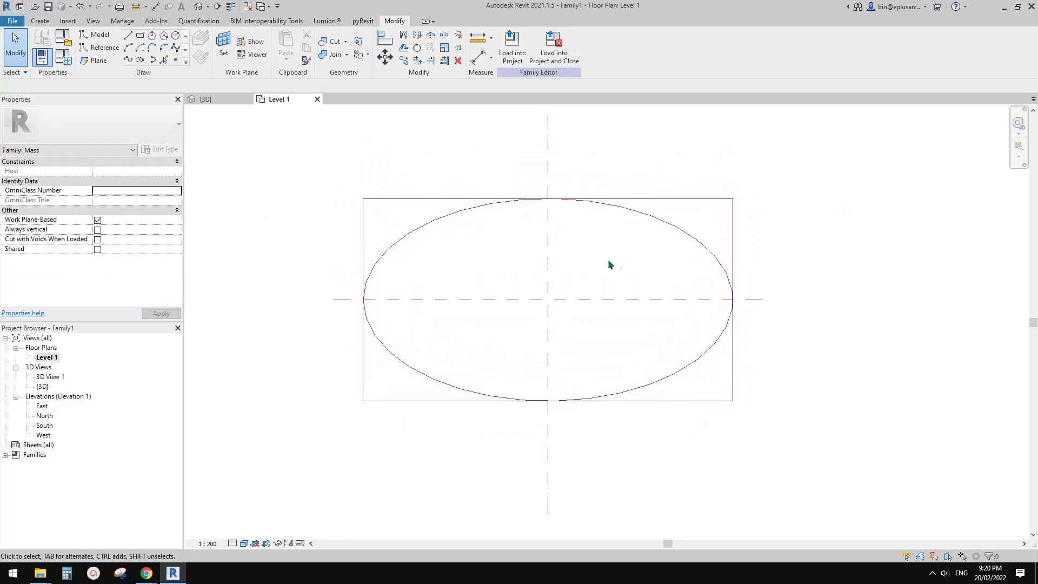
- Show the ellipse and its enclosing rectangle in the default 3D view
middle_drag(608, 261, 612, 338)
click(198, 6)
scroll(540, 183, down, 1)
scroll(603, 296, up, 4)
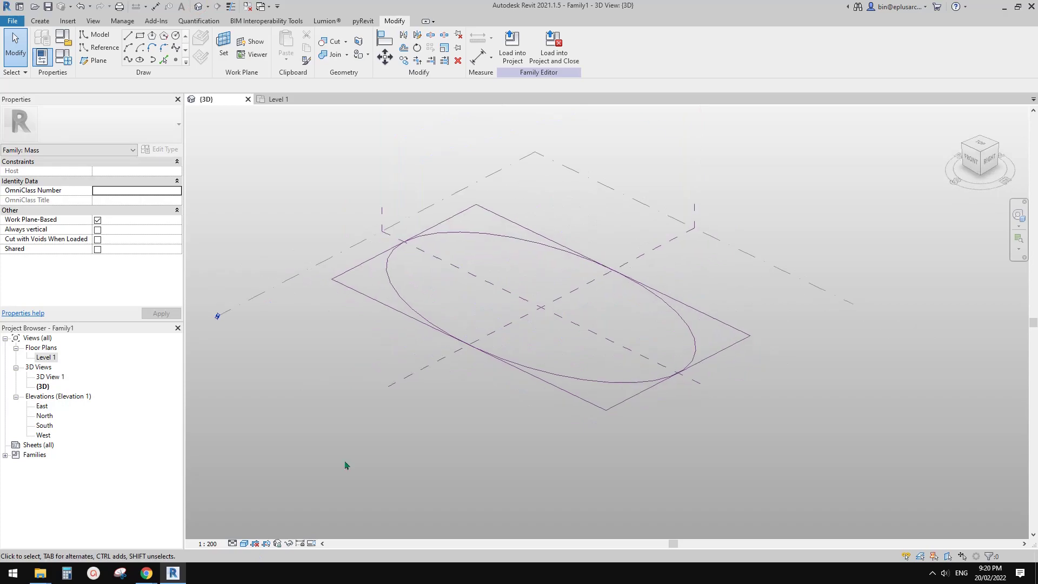
- Check the pavilion's exploded shell diagram in Chrome again and switch back to Revit
mouse_move(146, 573)
click(210, 524)
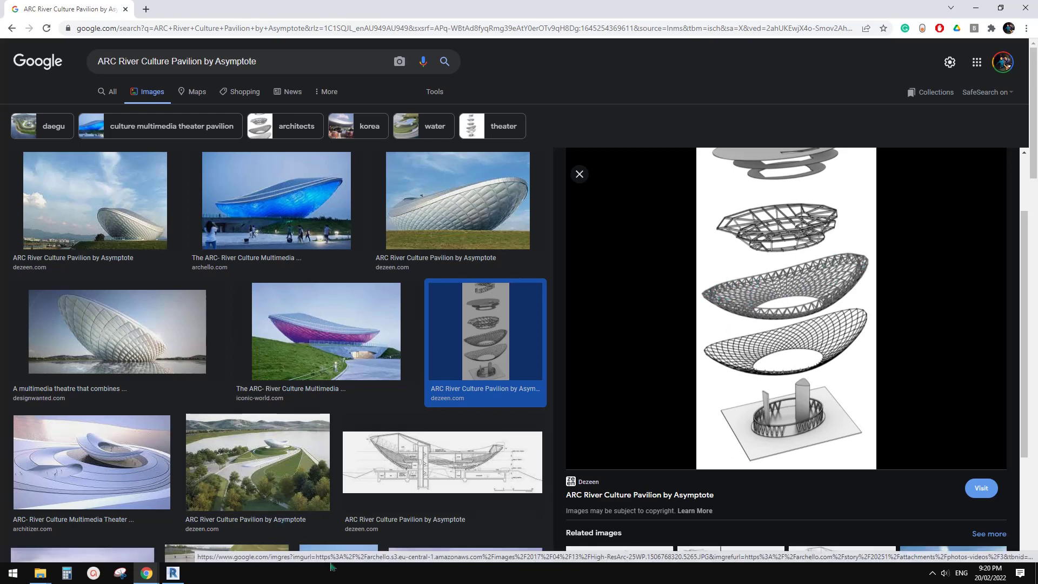
click(173, 573)
- Draw a reference spline through points along the rectangle's rear-left short side, passing through both corners and the ellipse's tangent point
middle_drag(323, 413, 320, 419)
scroll(457, 283, up, 1)
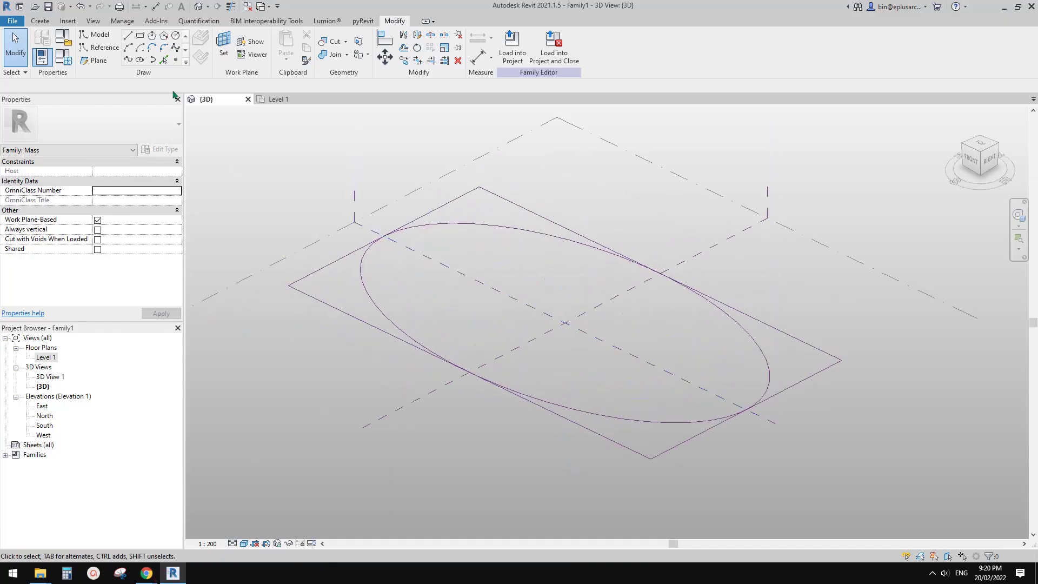
click(95, 50)
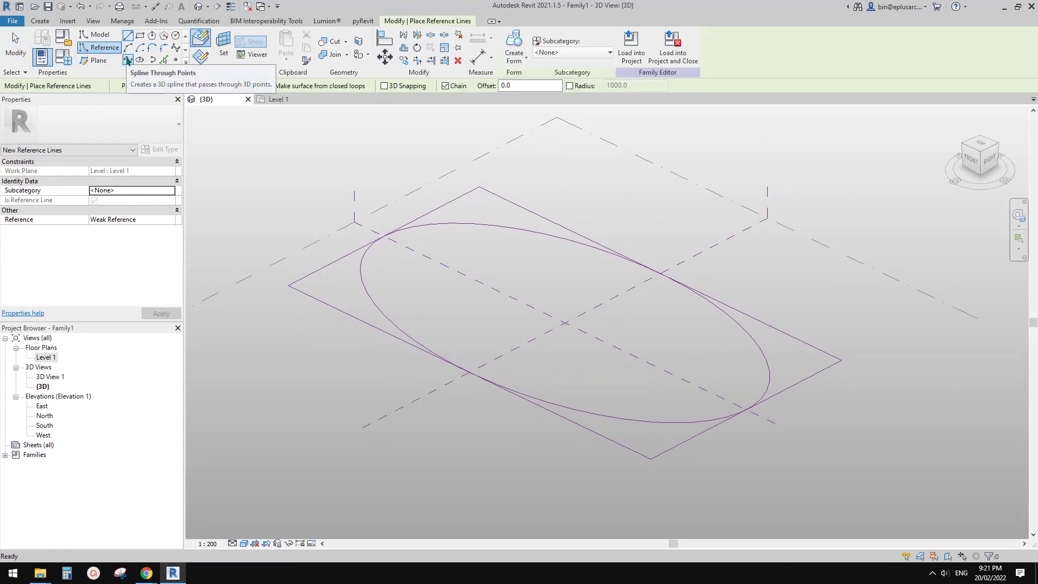
click(127, 60)
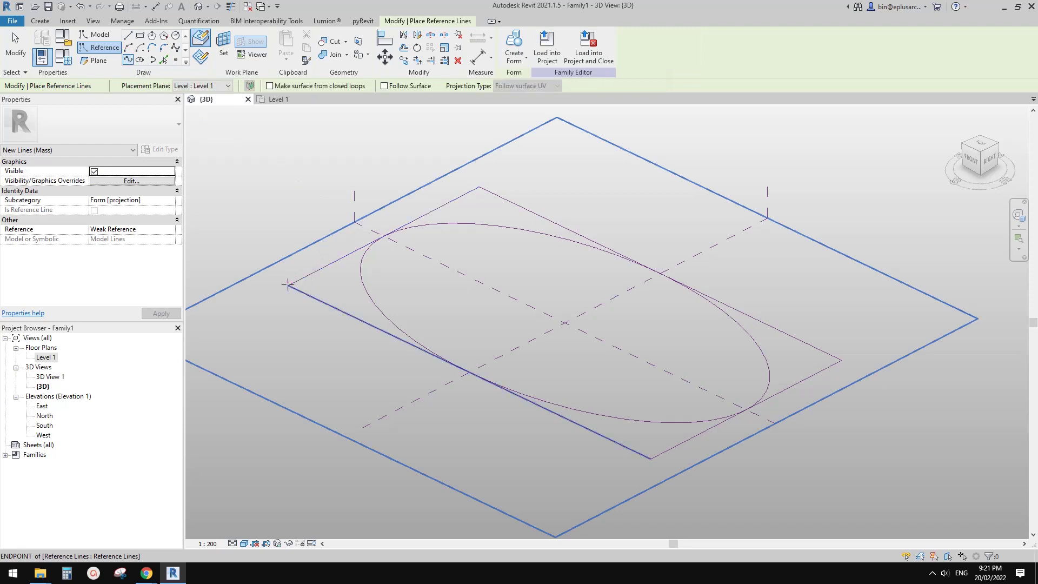
click(383, 237)
click(479, 186)
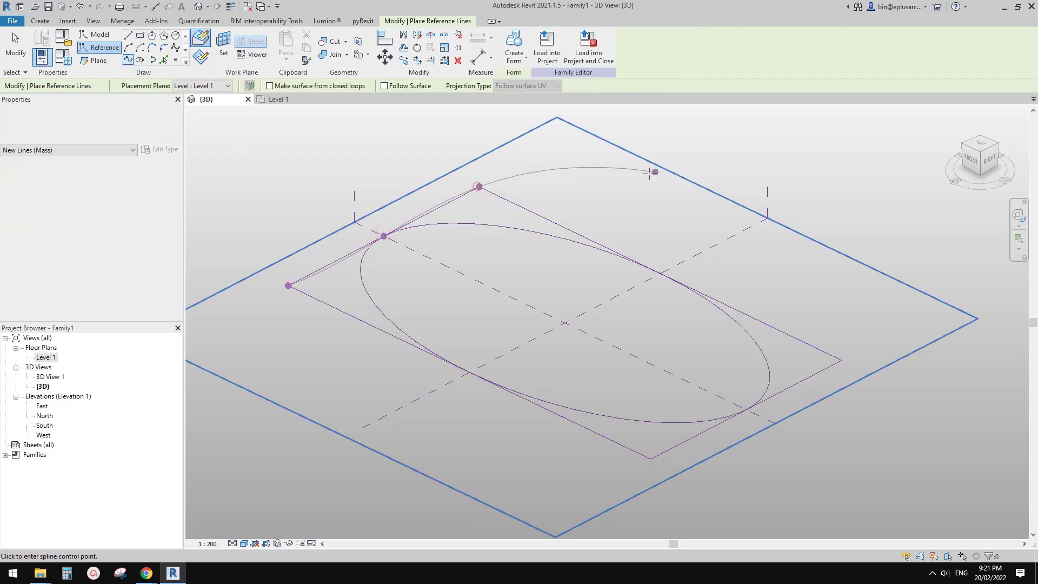
right_click(599, 170)
click(628, 177)
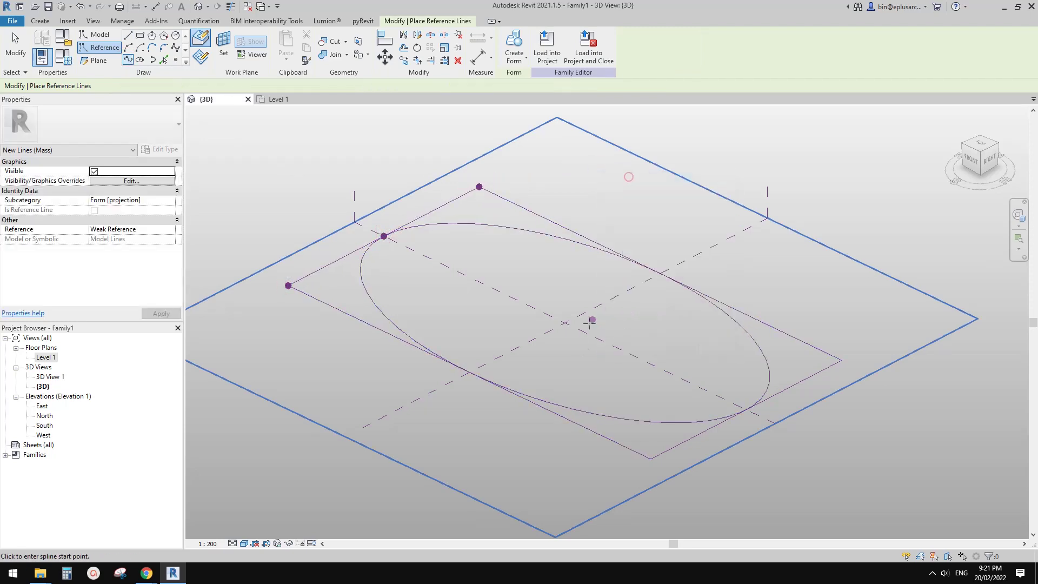
- Draw a second reference spline through points along the opposite short side, through both corners and the ellipse's tangent point
click(650, 461)
click(842, 360)
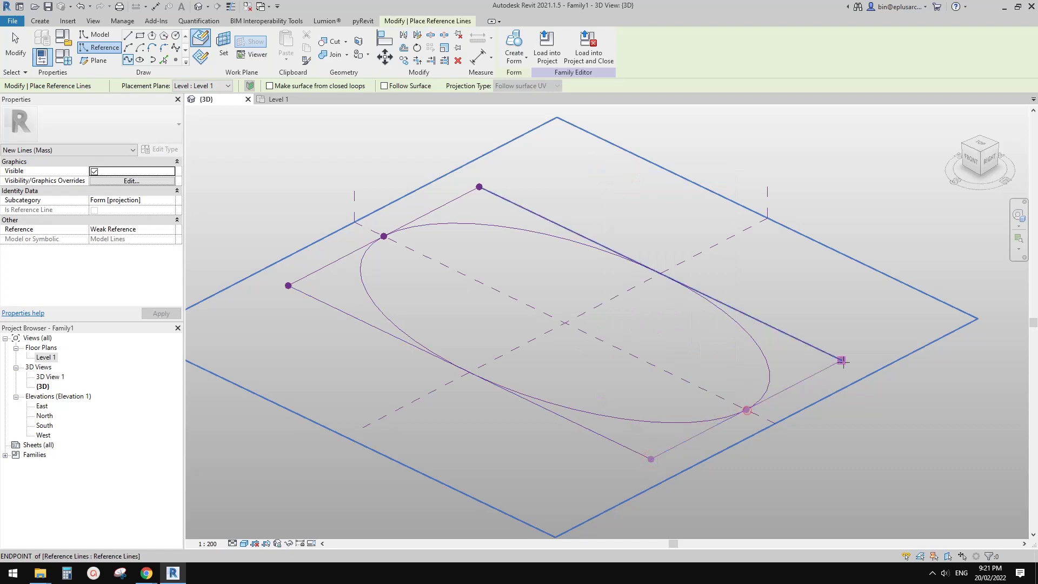
click(745, 410)
right_click(658, 210)
click(689, 217)
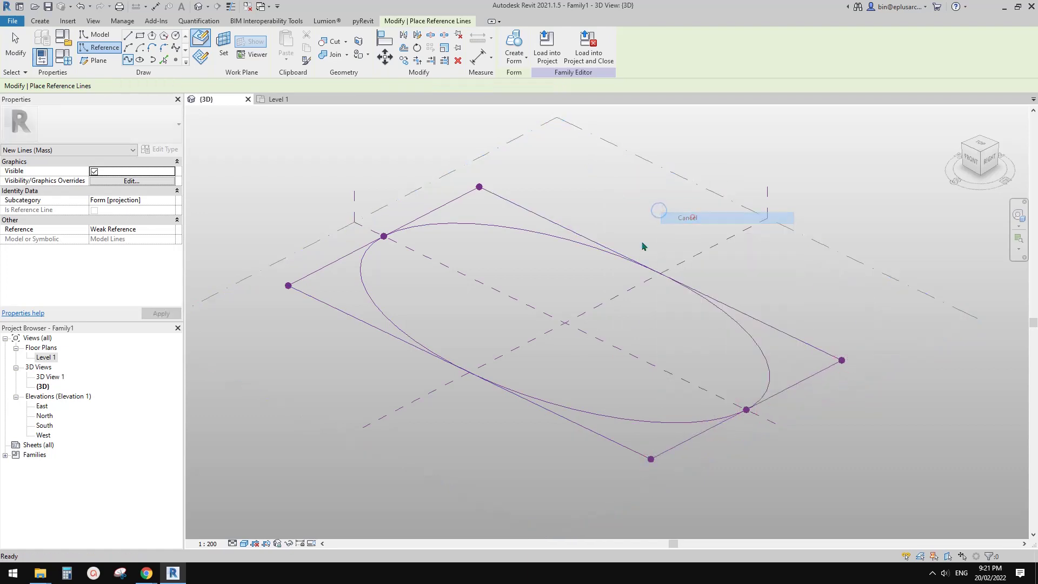
- Draw a third reference spline through points across the ellipse's centre, joining the midpoints of the rectangle's two long sides
click(469, 372)
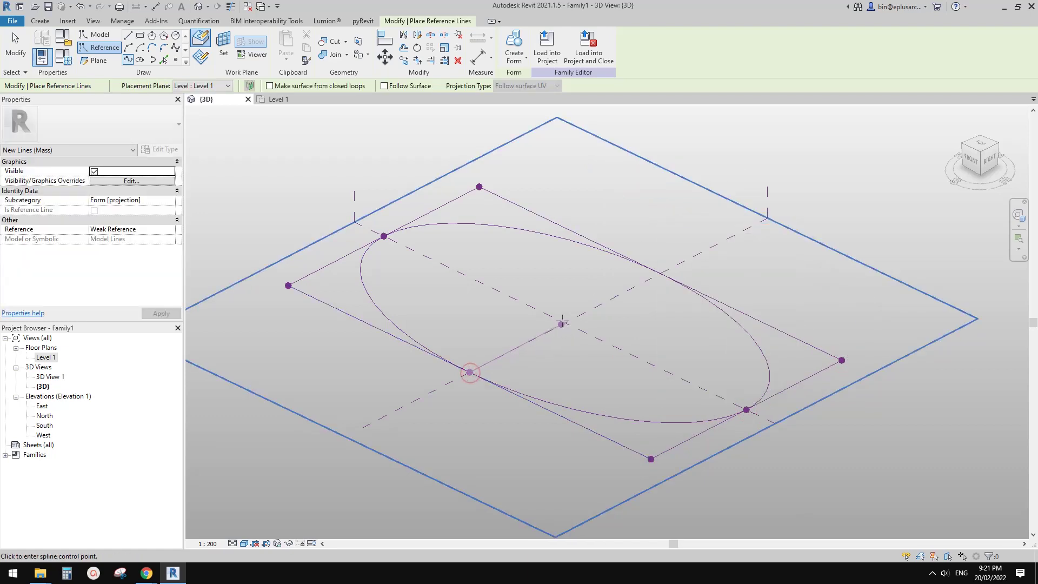
click(660, 273)
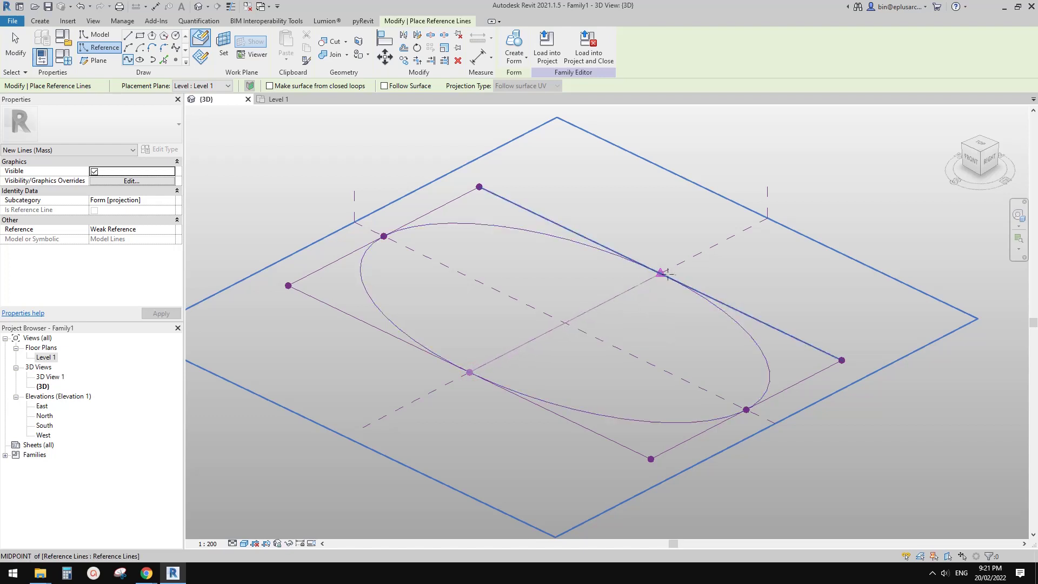
right_click(661, 199)
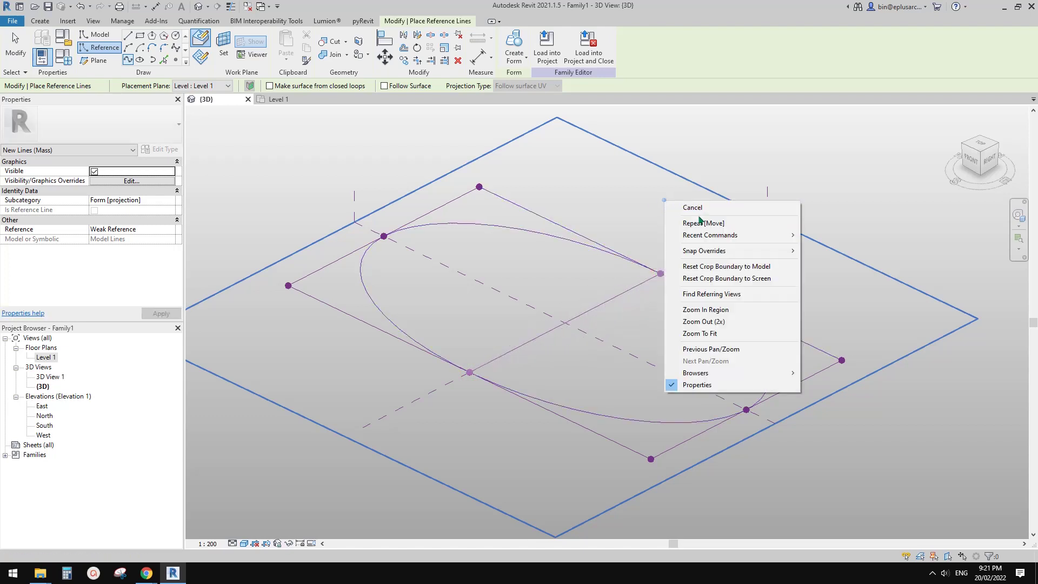
click(698, 210)
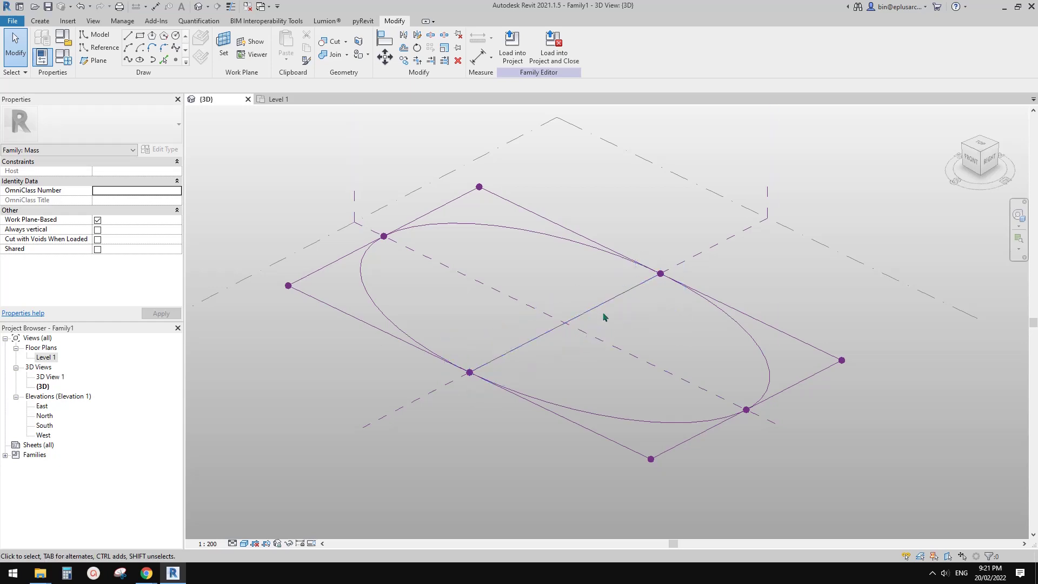
- Place a reference point at the midpoint of the central spline, where the two centre reference planes cross
middle_drag(715, 323, 667, 325)
key(Tab)
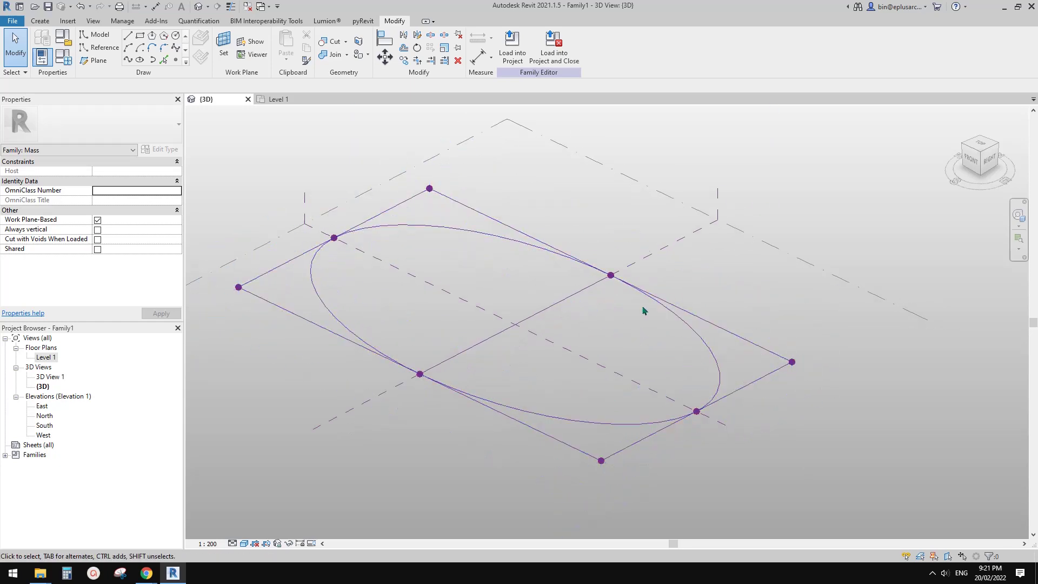
click(177, 61)
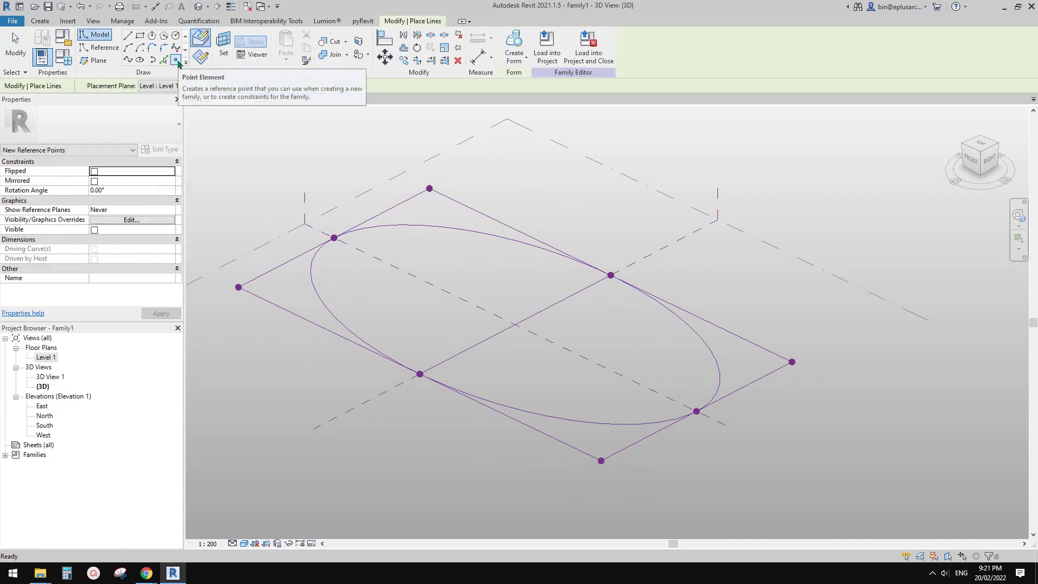
click(515, 325)
key(Escape)
key(Escape)
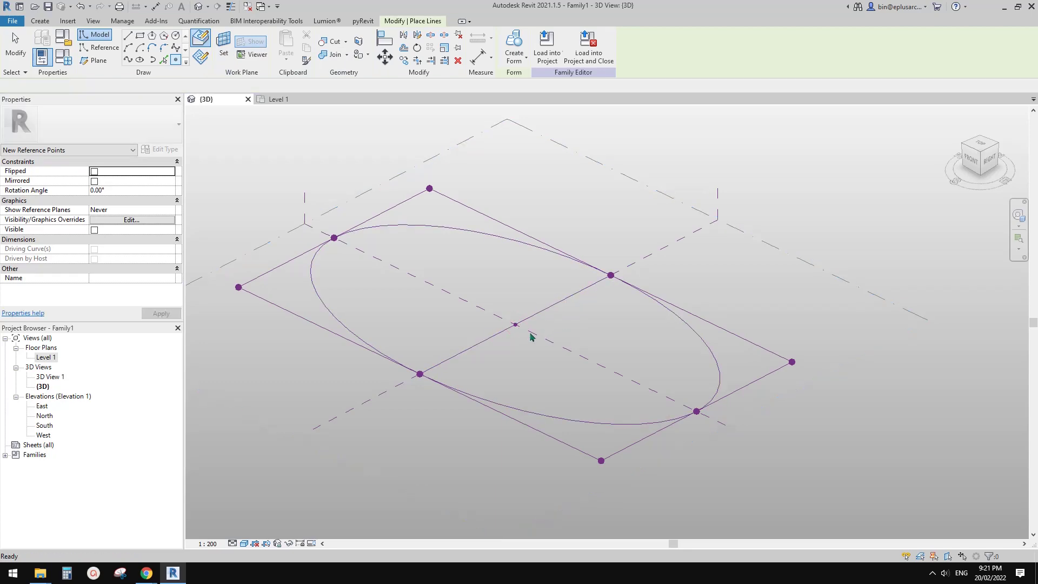
- Make the reference point at the centre of the middle spline a driving point
click(515, 325)
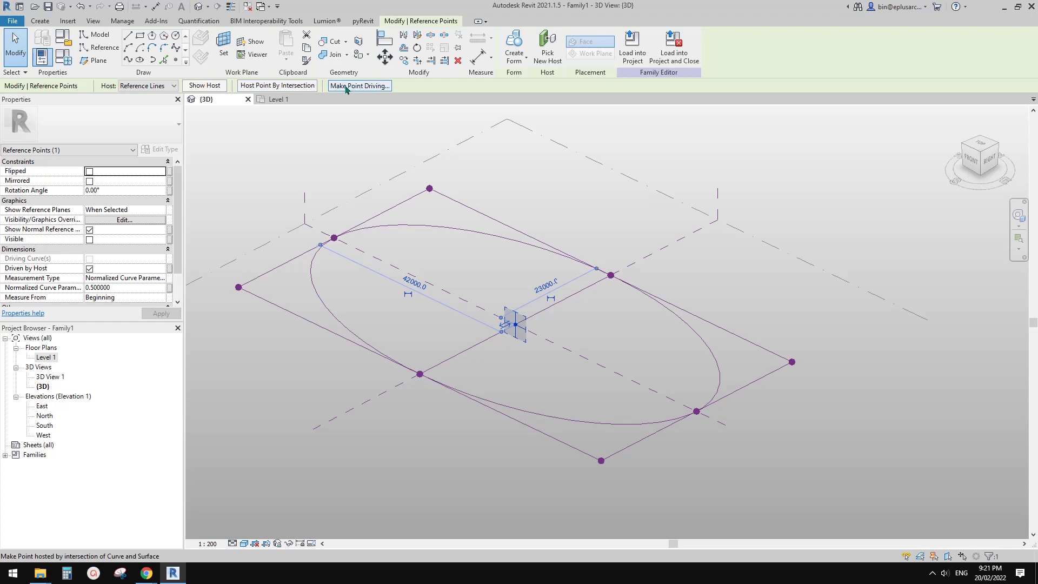
click(364, 87)
click(634, 330)
- Create a surface form from the three parallel reference splines
scroll(634, 330, down, 1)
shift+middle_drag(605, 357, 595, 349)
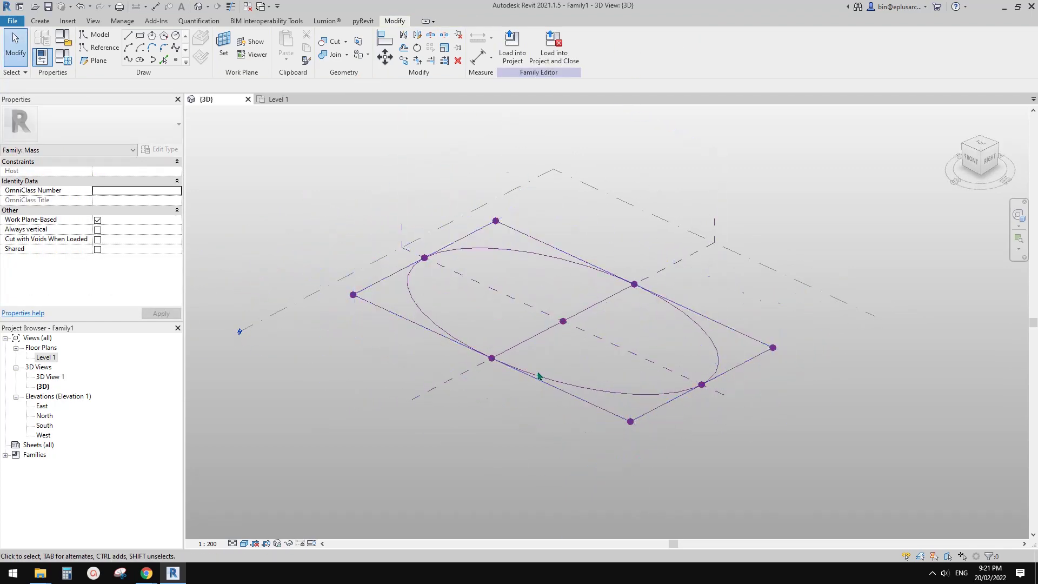
click(452, 238)
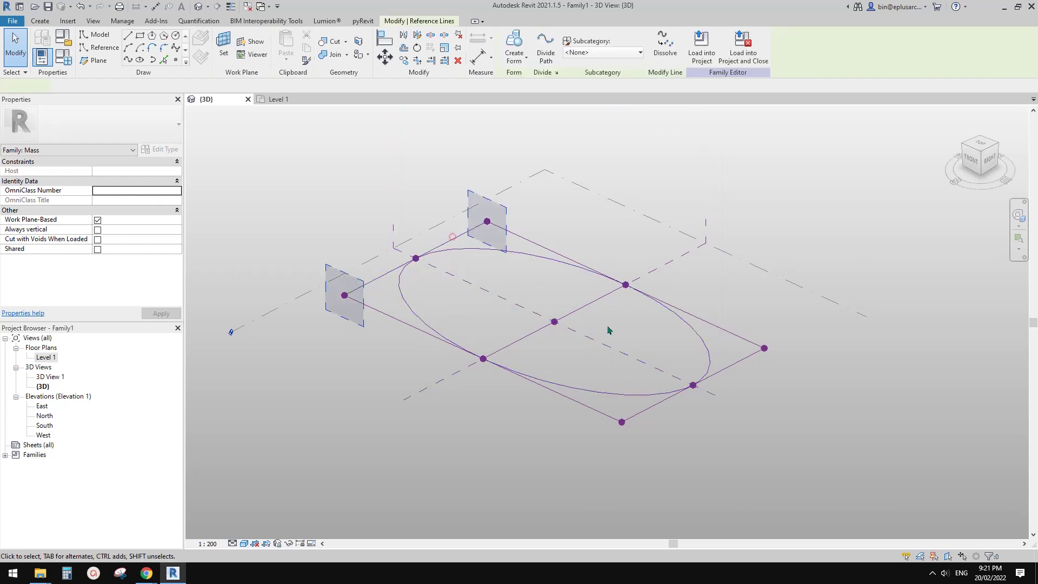
ctrl+click(737, 362)
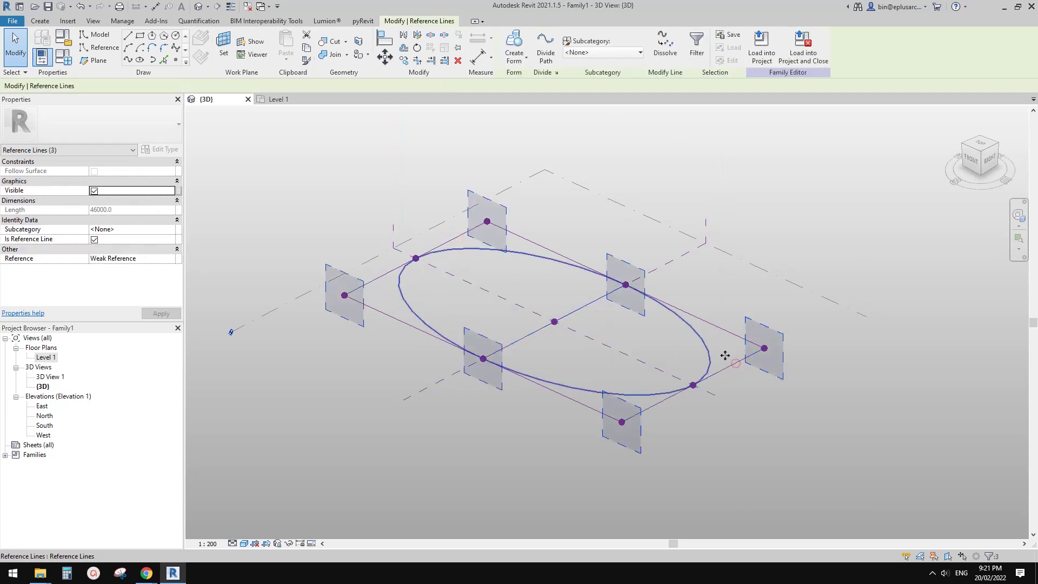
click(521, 44)
click(522, 46)
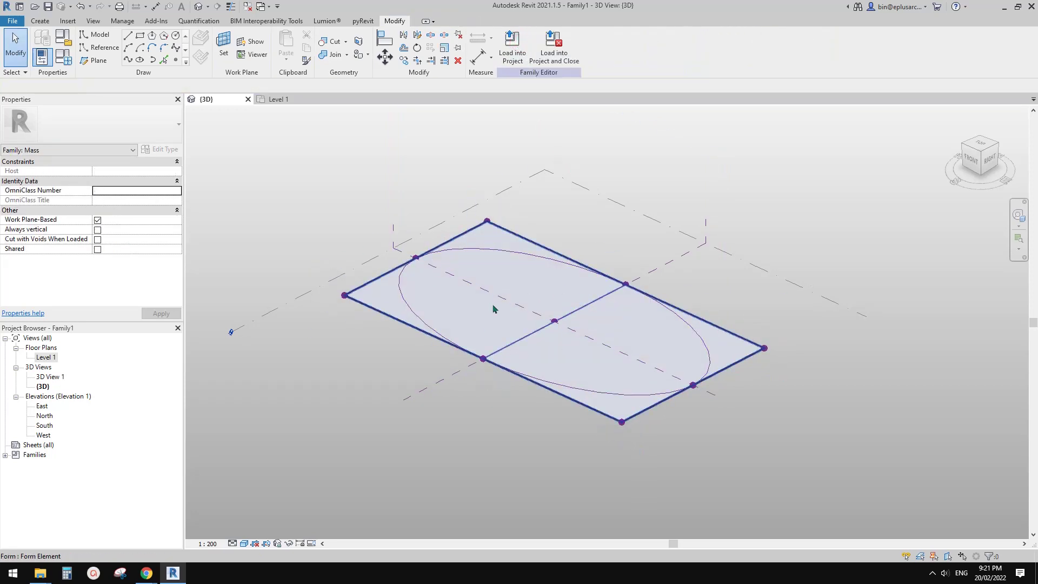
click(542, 315)
key(Escape)
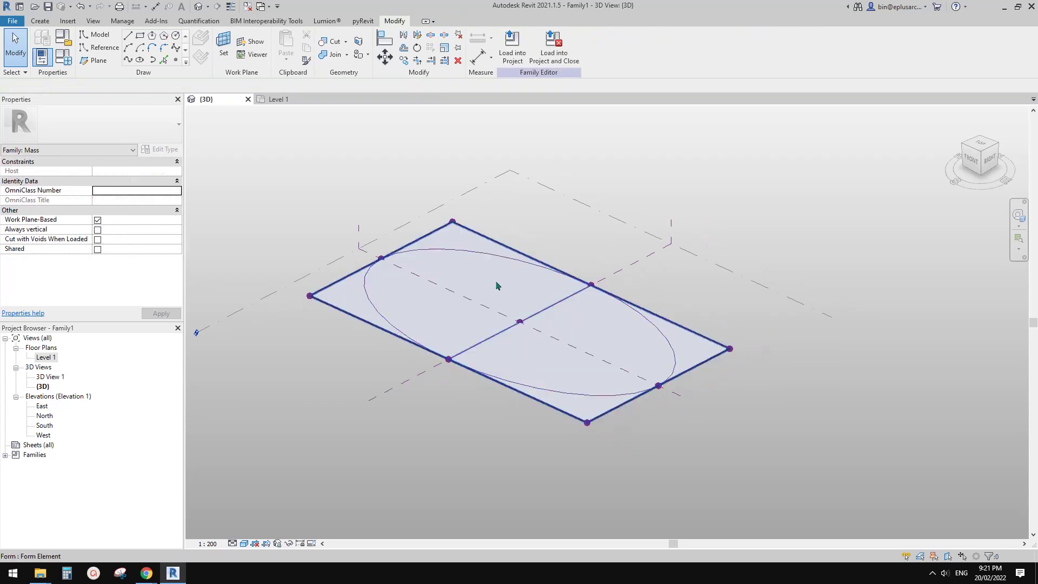
- Select all nine reference points of the surface and set their host to <not associated>
shift+middle_drag(498, 285, 377, 281)
drag(314, 263, 349, 325)
ctrl+drag(375, 273, 445, 304)
ctrl+drag(492, 245, 527, 284)
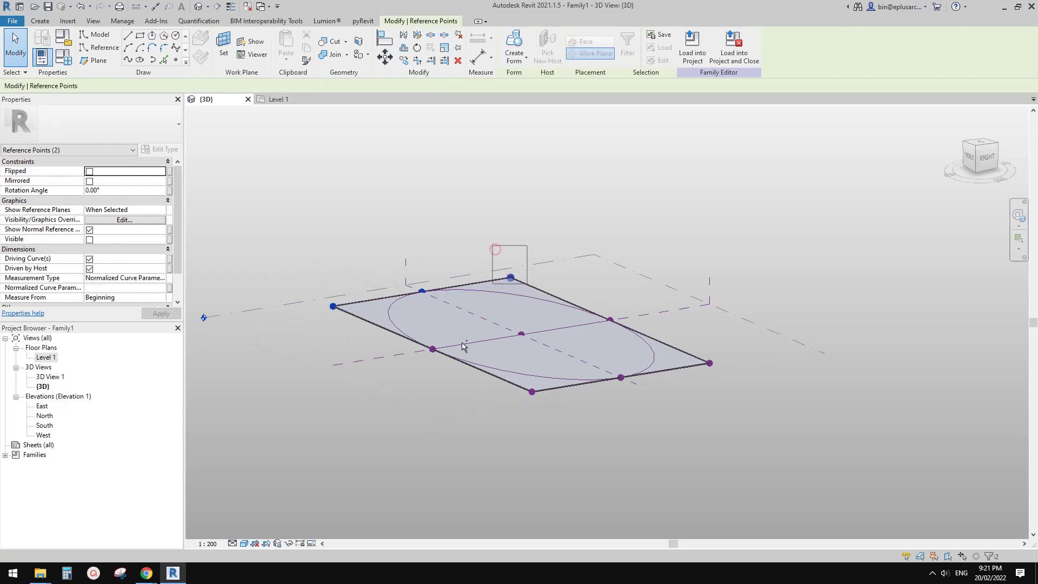
ctrl+drag(358, 334, 458, 372)
ctrl+drag(464, 264, 537, 355)
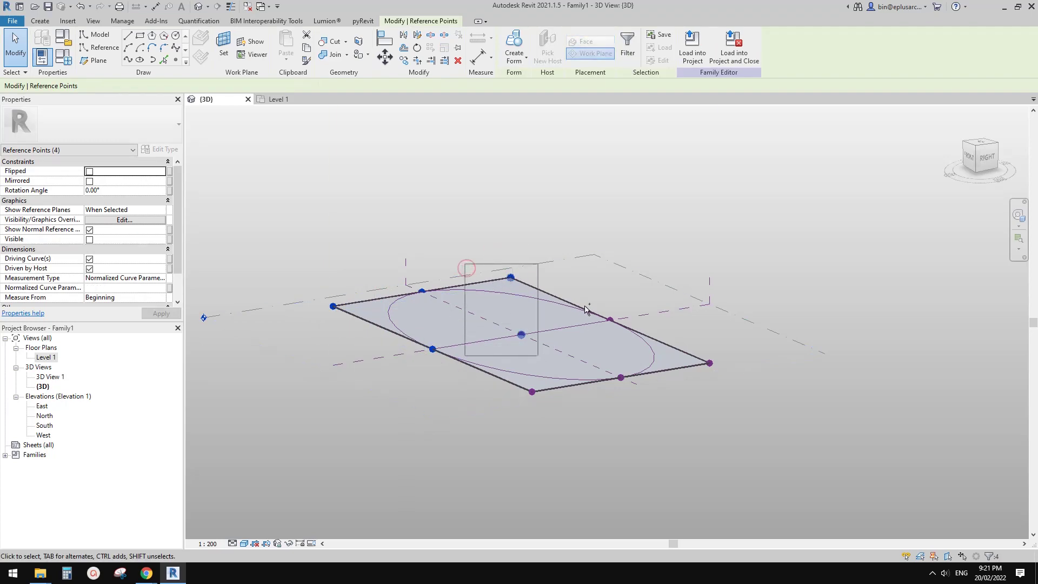
ctrl+drag(592, 290, 634, 339)
ctrl+drag(480, 383, 566, 421)
ctrl+drag(605, 291, 630, 384)
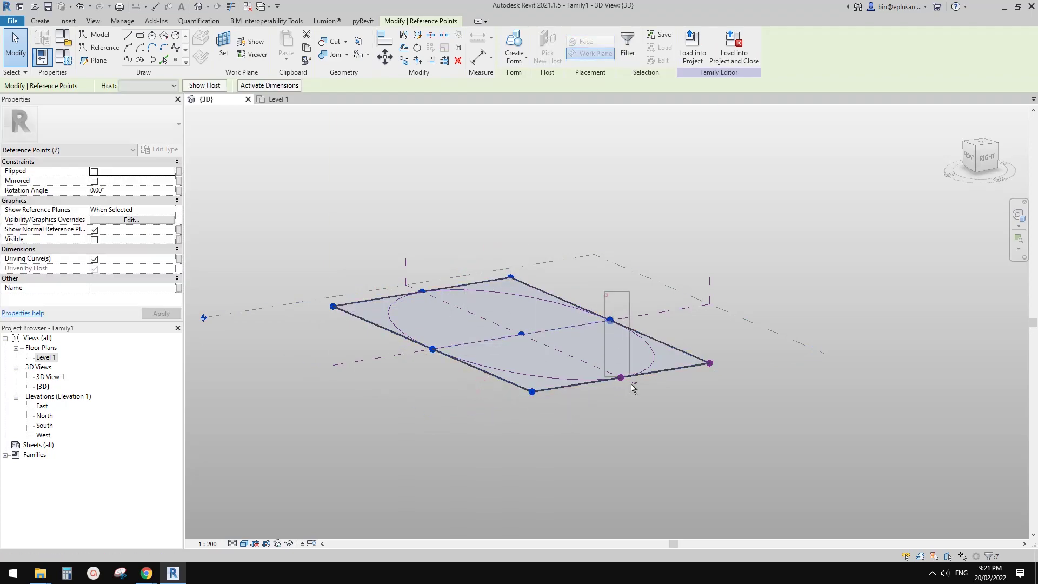
ctrl+drag(691, 335, 740, 399)
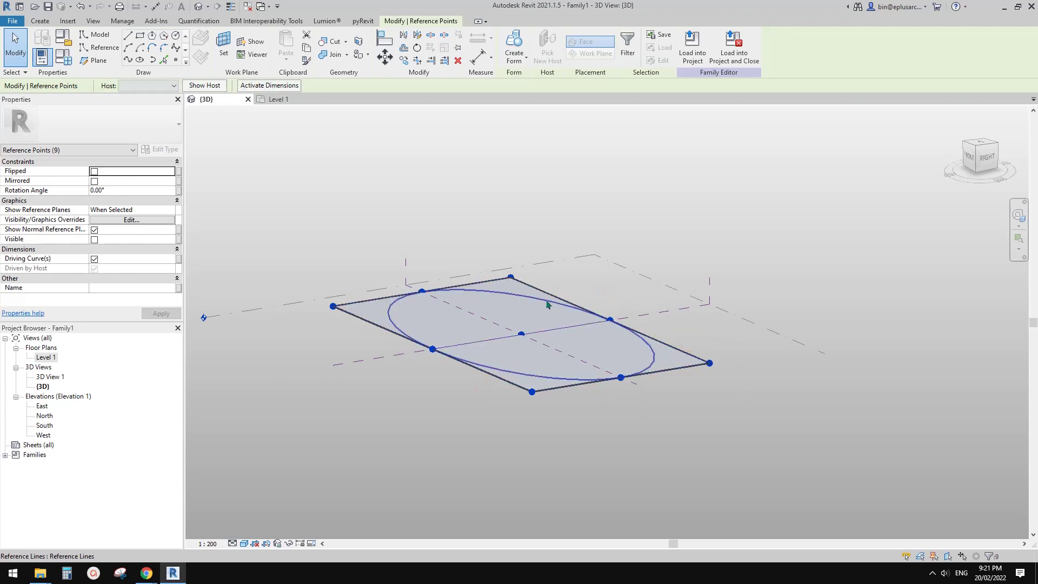
shift+middle_drag(547, 304, 380, 203)
click(172, 85)
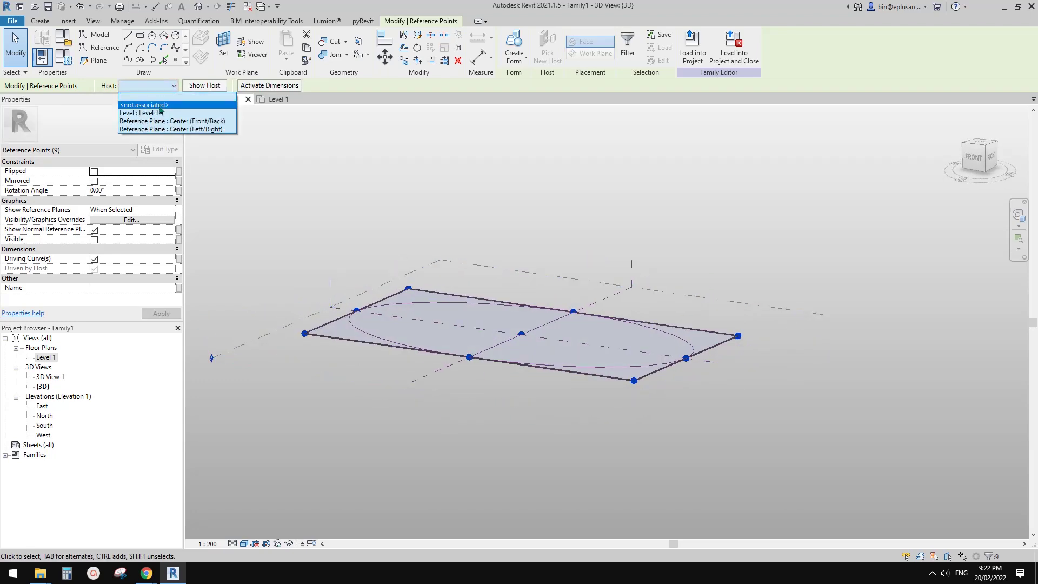
click(159, 105)
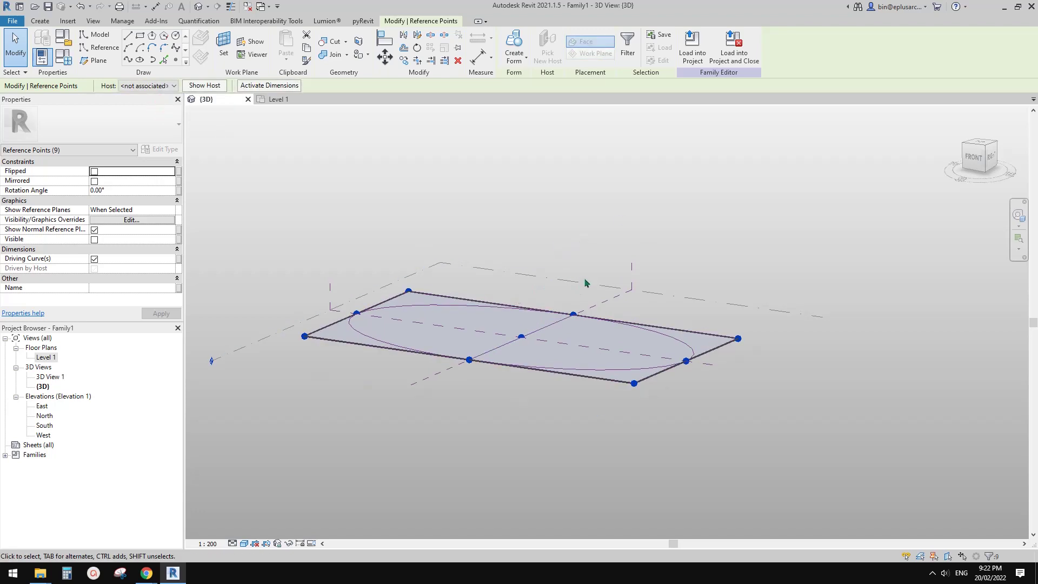
- Raise the nine selected points together well above the ellipse in the front view, then clear the selection
shift+middle_drag(600, 246, 678, 244)
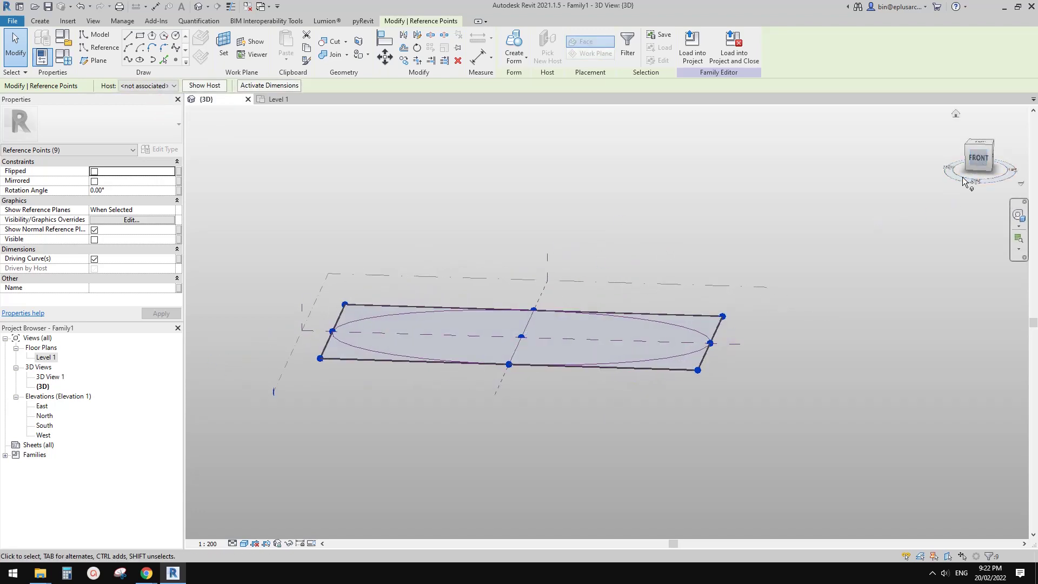
click(979, 161)
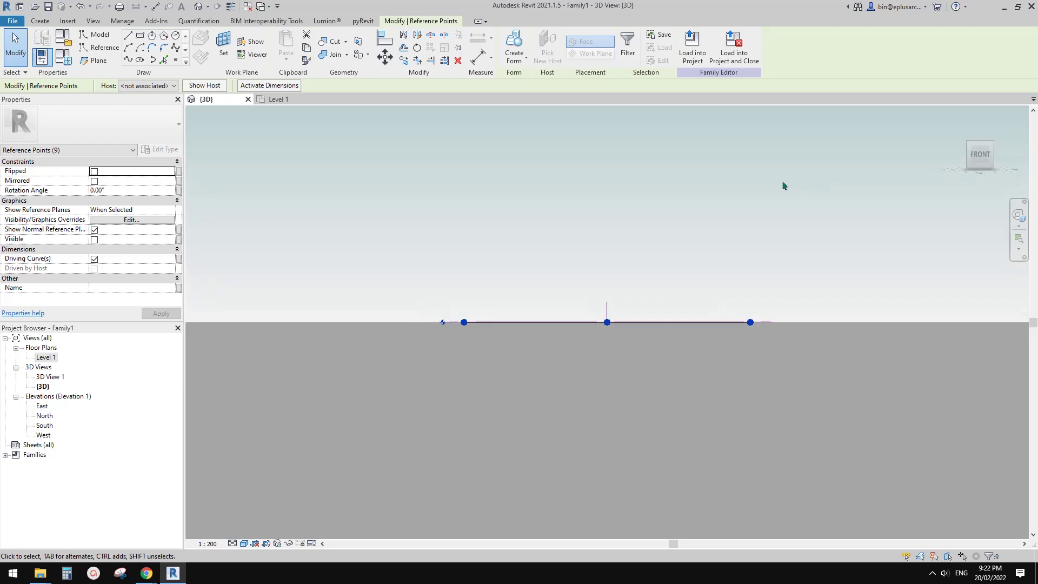
key(Up)
key(Up)
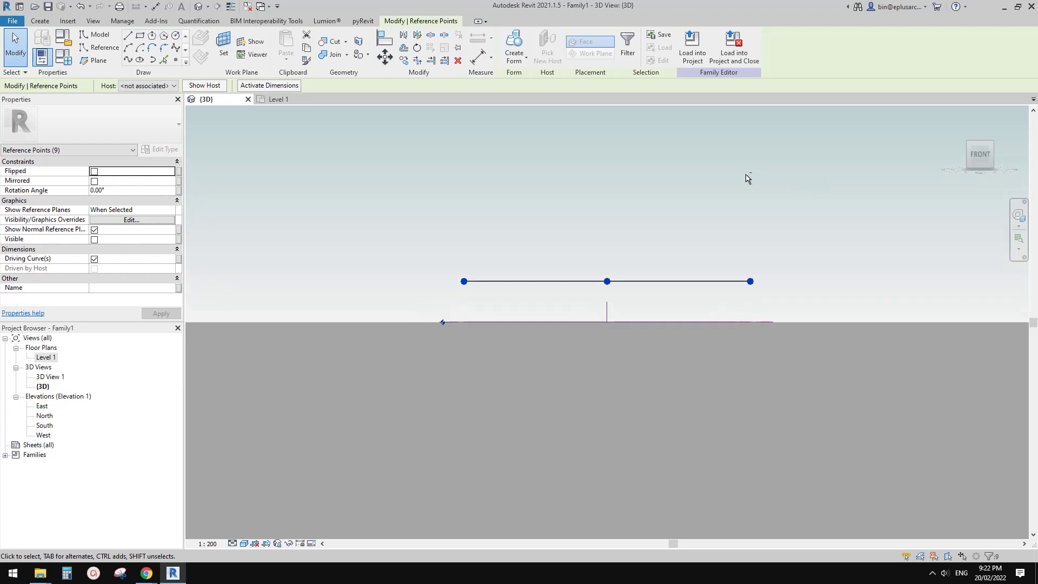
key(Down)
key(Down)
key(Up)
key(Up)
key(Up)
key(Up)
key(Down)
key(Down)
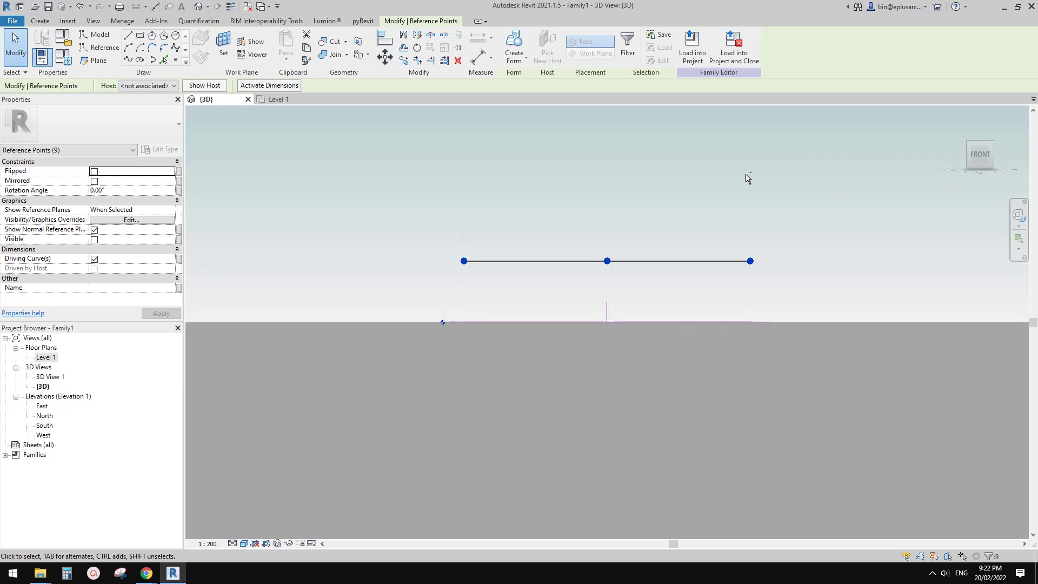
key(Up)
key(Up)
key(Down)
key(Up)
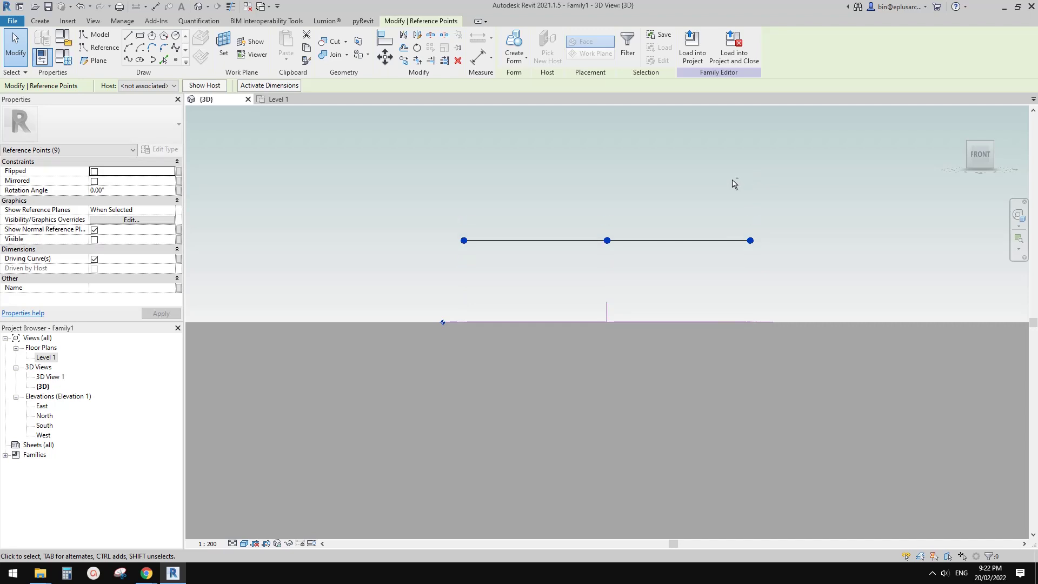
shift+middle_drag(663, 219, 615, 223)
key(Escape)
- Lower only the surface's central reference point in the front view so the surface sags into a bowl towards the ellipse
click(607, 237)
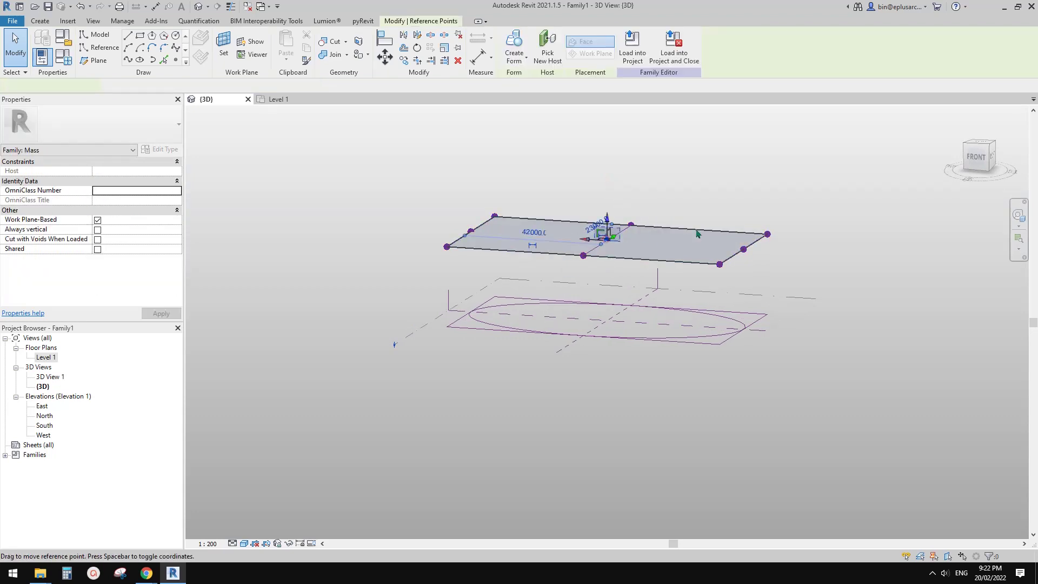
click(983, 162)
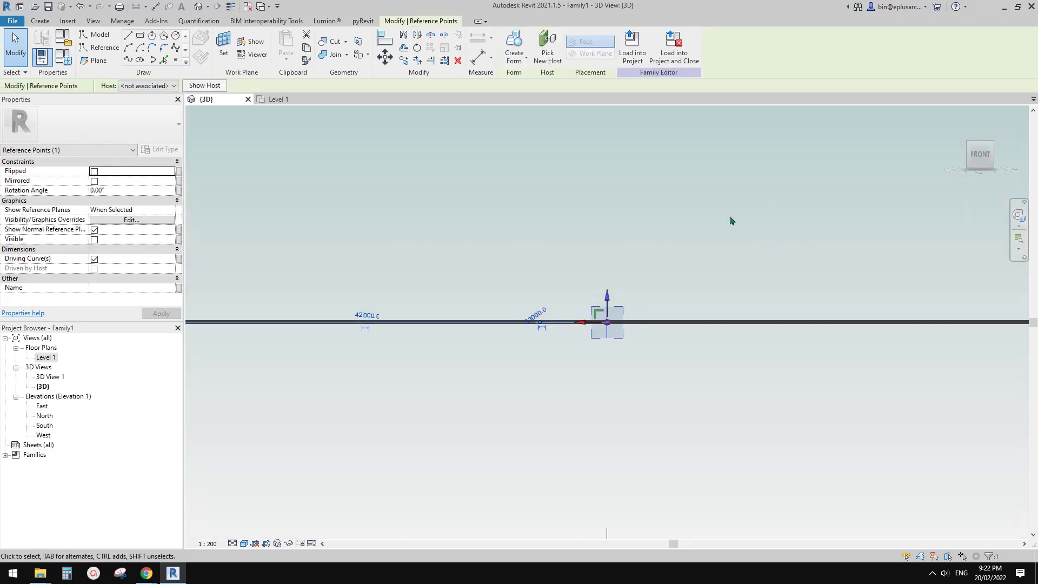
scroll(654, 247, down, 4)
middle_drag(696, 248, 658, 220)
key(Down)
key(shift+Down)
key(shift+Down)
key(shift+Down)
click(658, 220)
shift+middle_drag(702, 257, 597, 257)
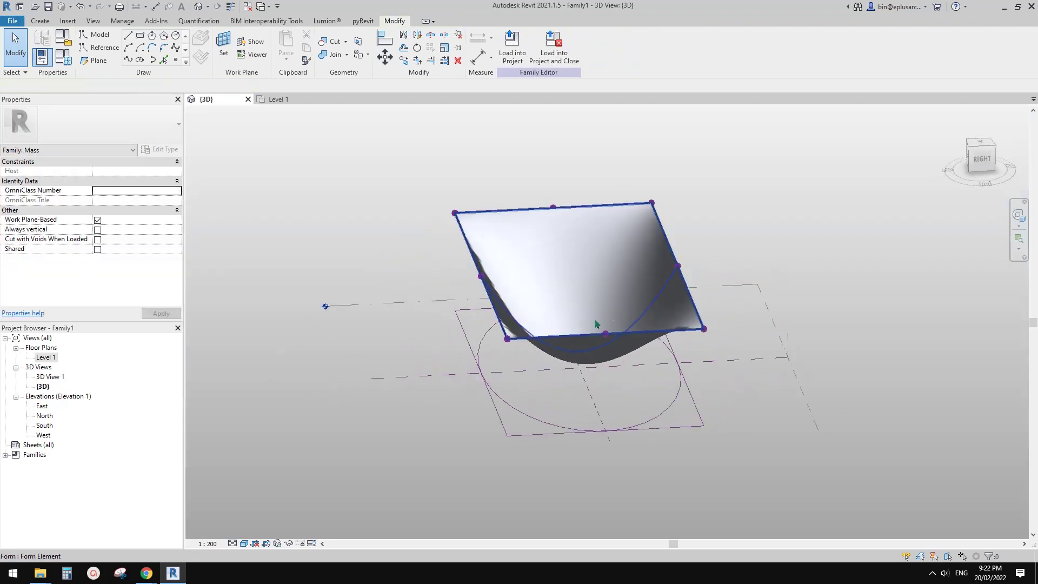
shift+middle_drag(595, 323, 582, 360)
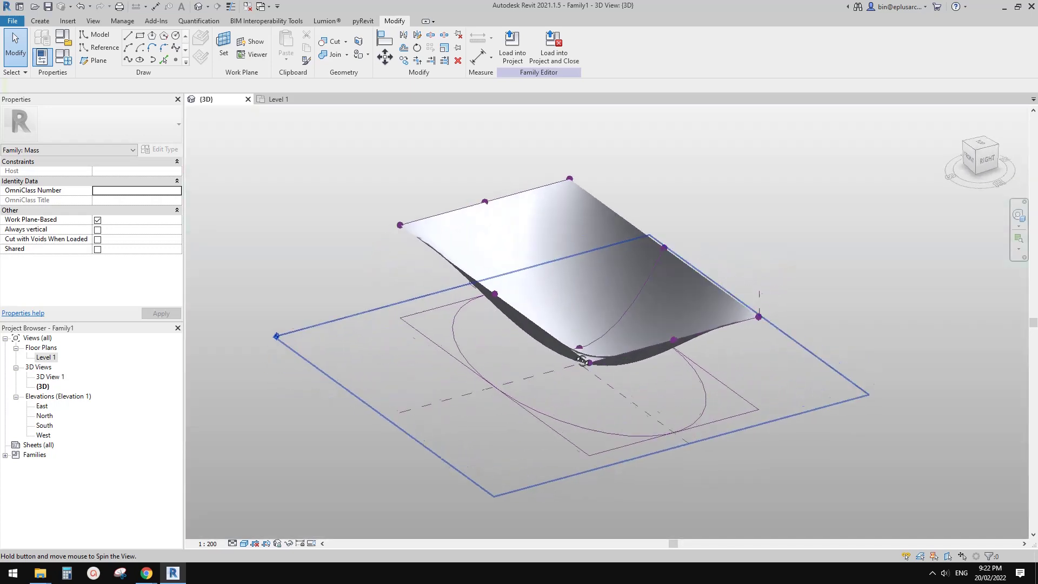
- Split the base ellipse into a front and a rear arc, cutting it near each of its two narrow ends
click(586, 366)
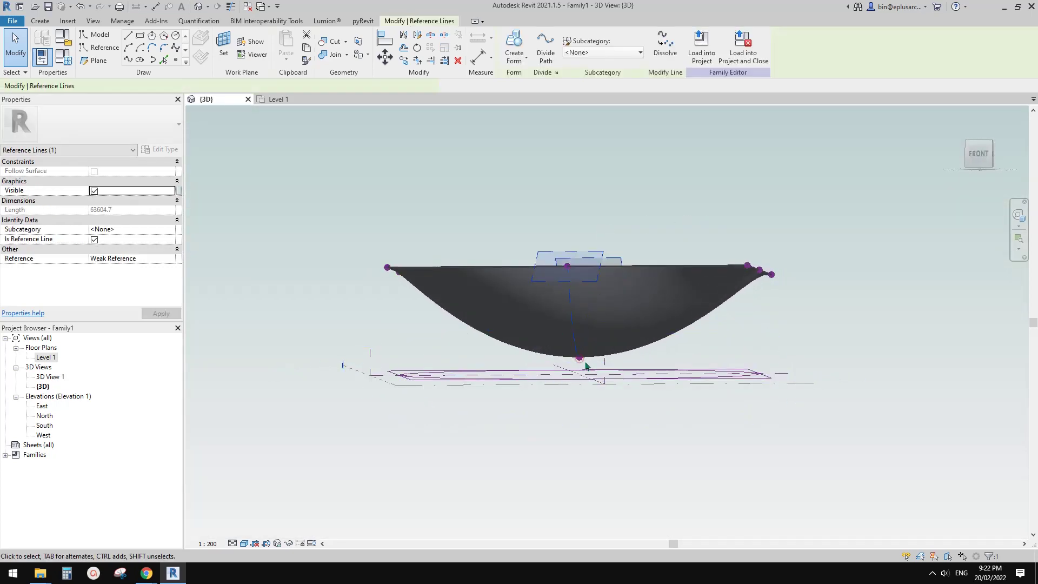
key(Escape)
shift+middle_drag(669, 299, 427, 346)
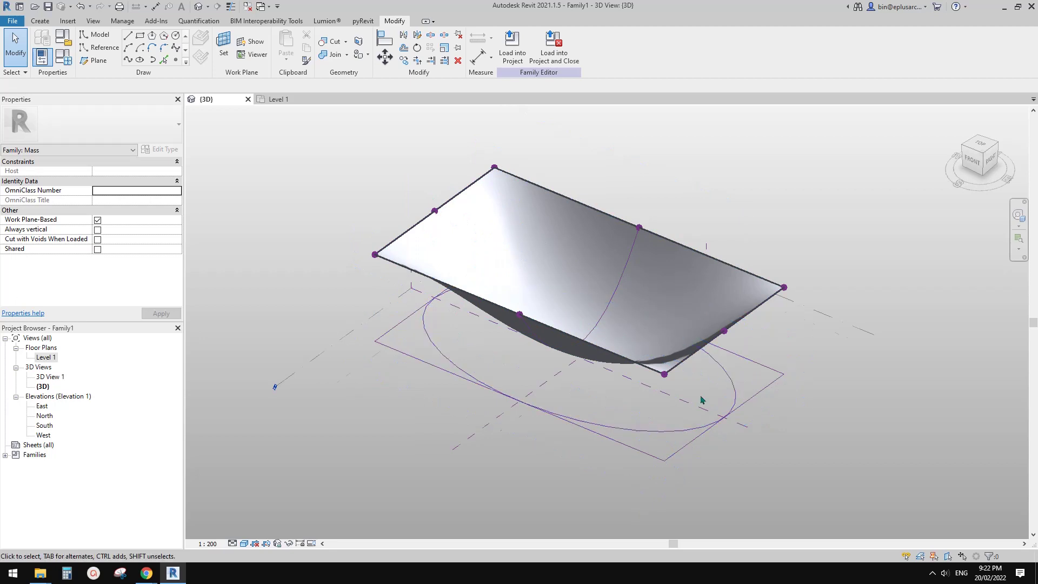
mouse_move(695, 394)
shift+middle_down()
mouse_move(714, 406)
mouse_move(715, 391)
shift+middle_up()
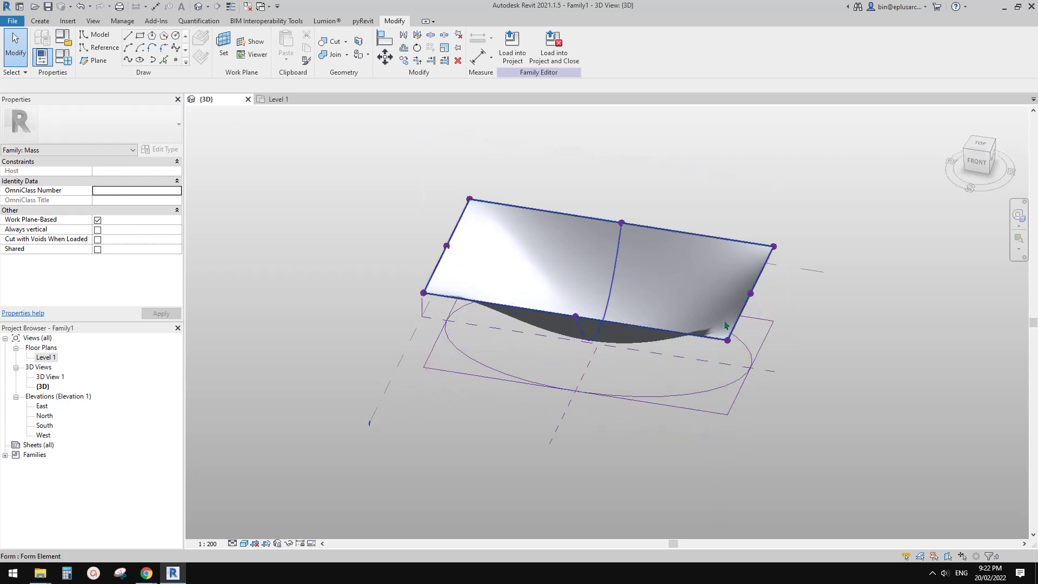
scroll(424, 342, up, 2)
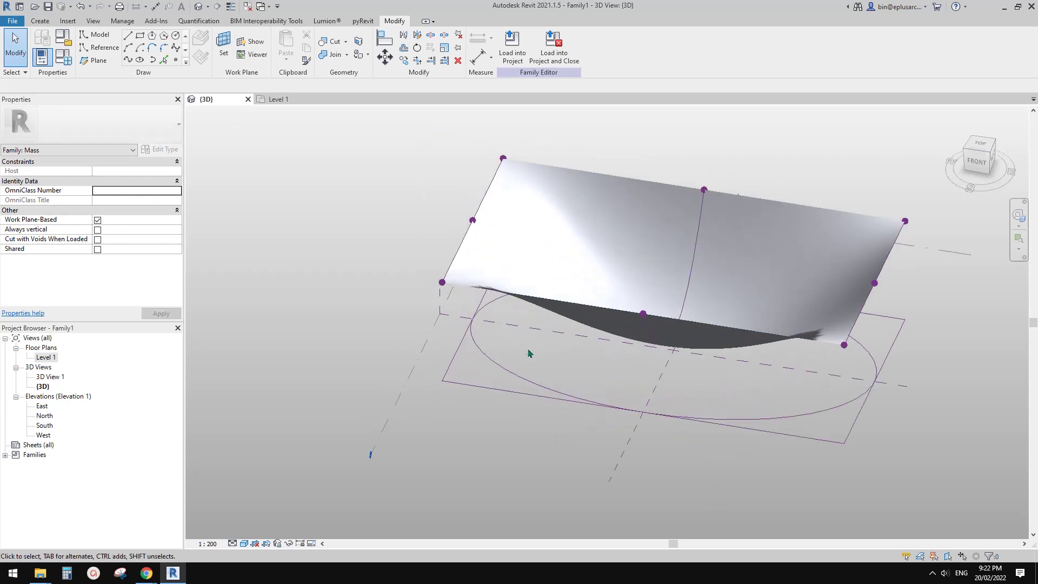
click(502, 370)
key(s)
key(l)
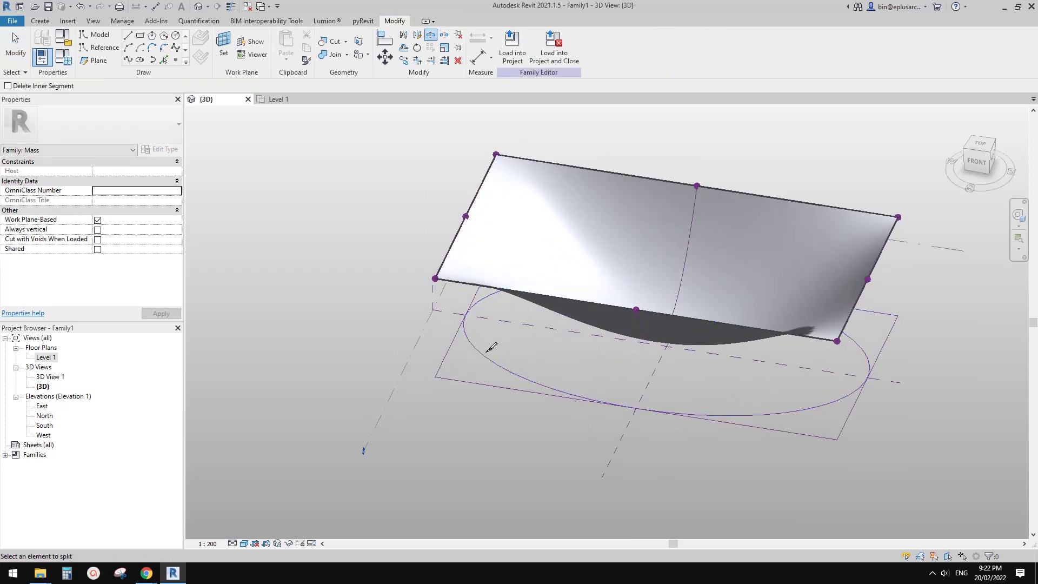
click(866, 352)
key(Escape)
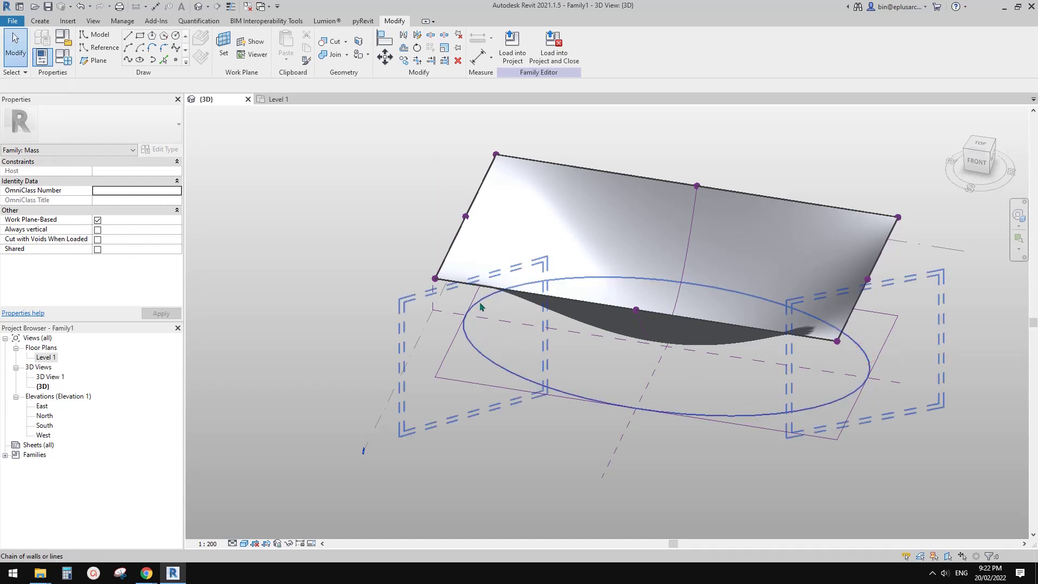
- Snap the rear arc's first endpoint and both front arc endpoints to the midpoints of the base rectangle's short sides
click(478, 308)
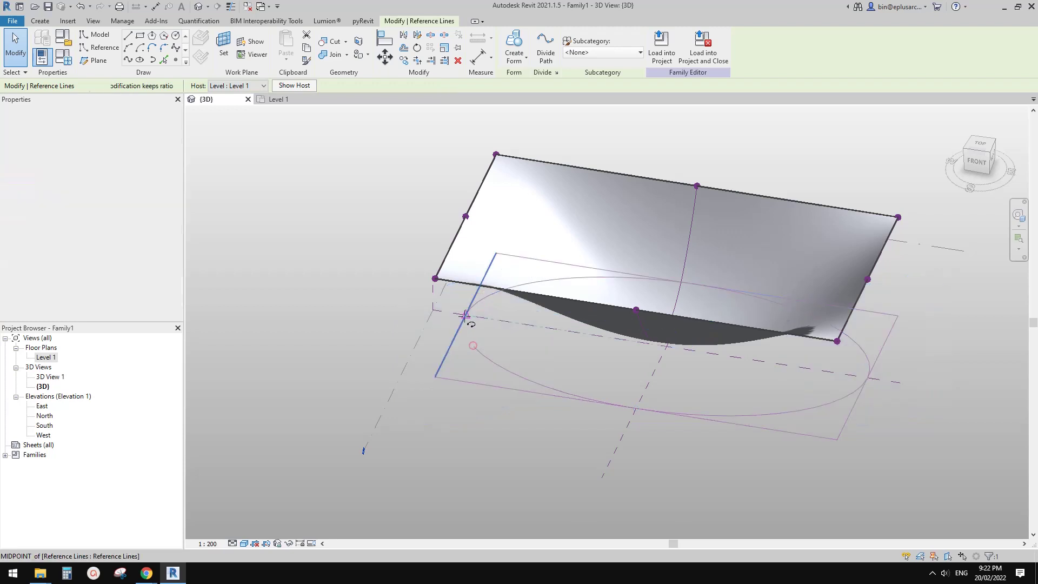
middle_drag(872, 350, 829, 351)
key(Escape)
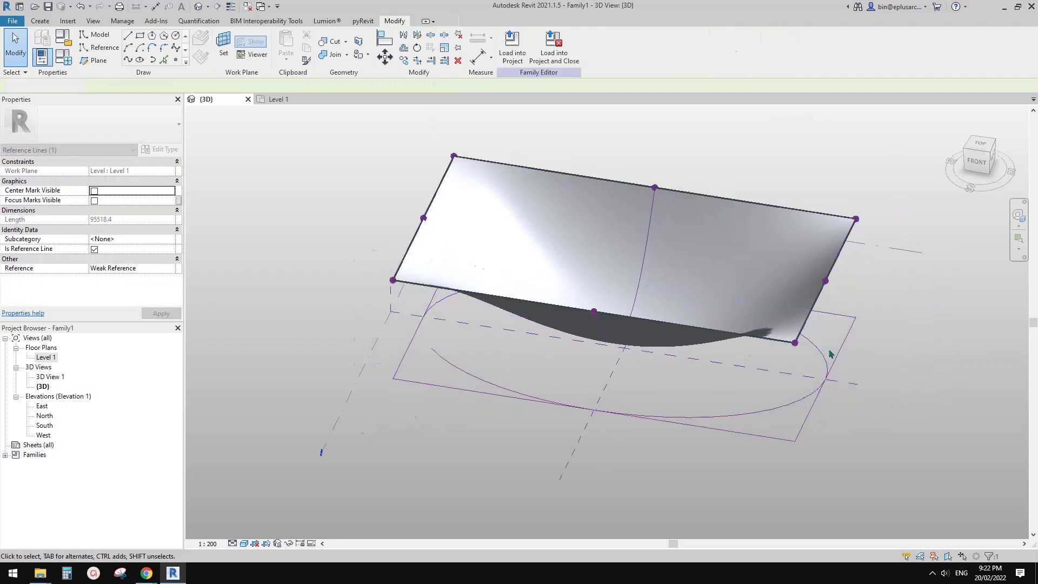
key(Tab)
click(804, 400)
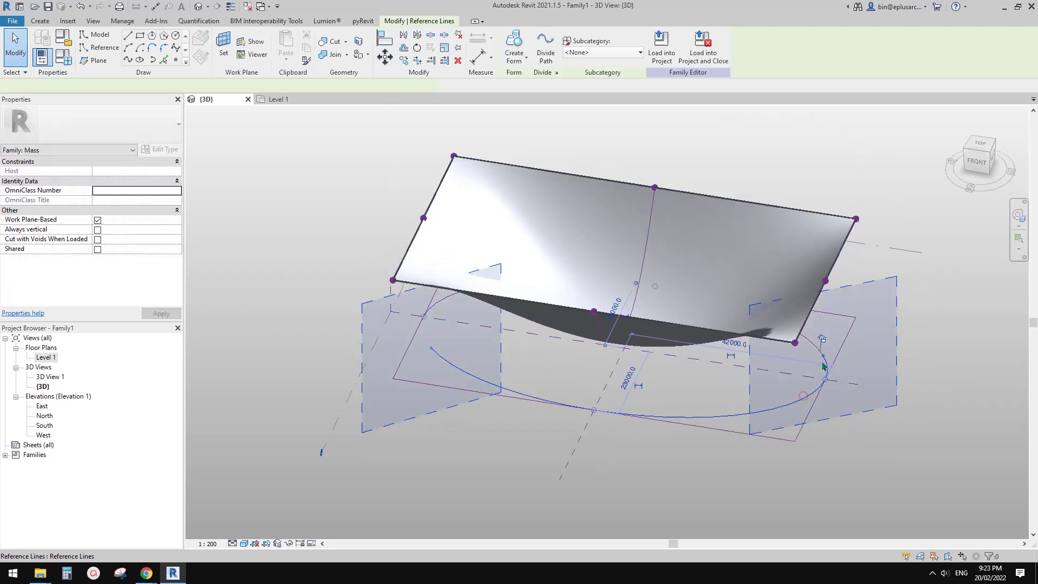
drag(822, 355, 824, 378)
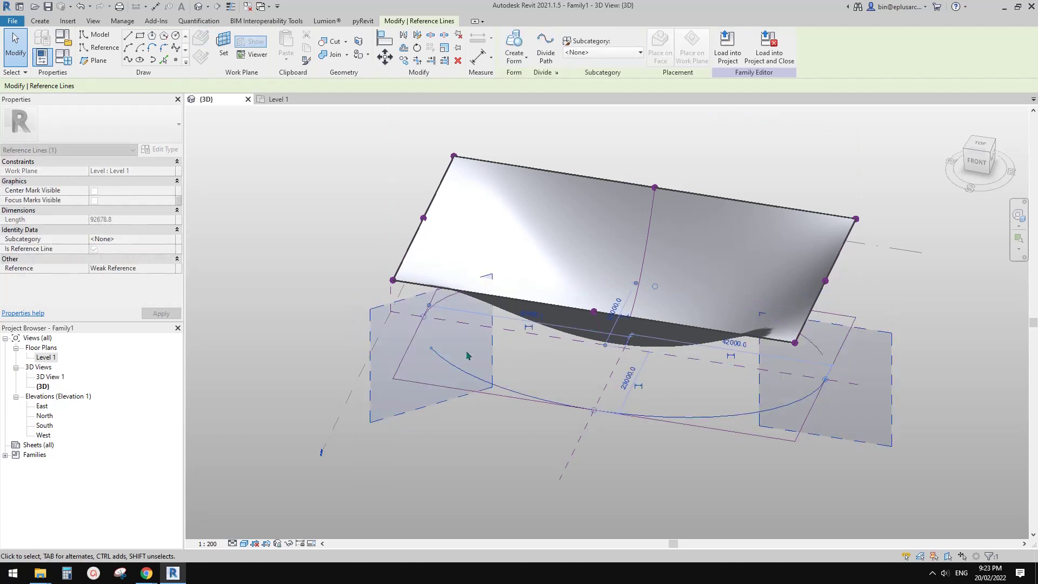
drag(432, 350, 424, 318)
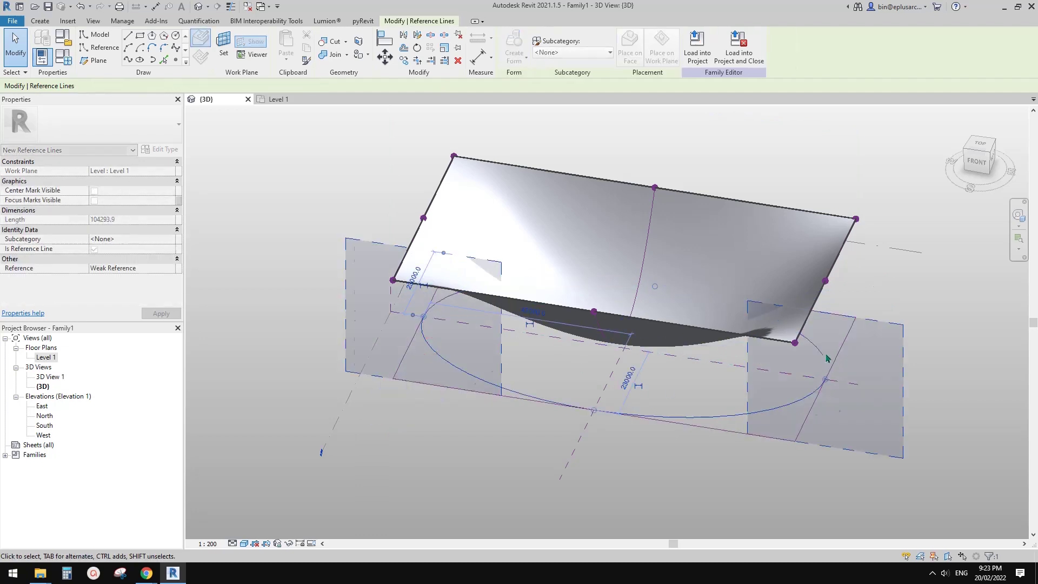
- Snap the rear arc's remaining endpoint to the midpoint of the base rectangle's other short side, then clear the selection
click(814, 344)
drag(823, 356, 825, 379)
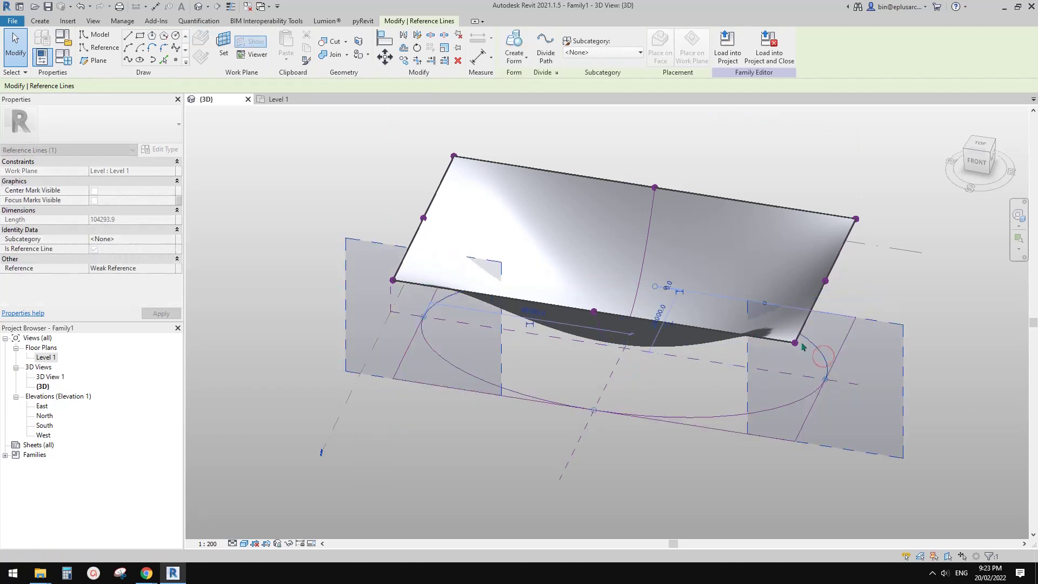
key(Escape)
click(708, 415)
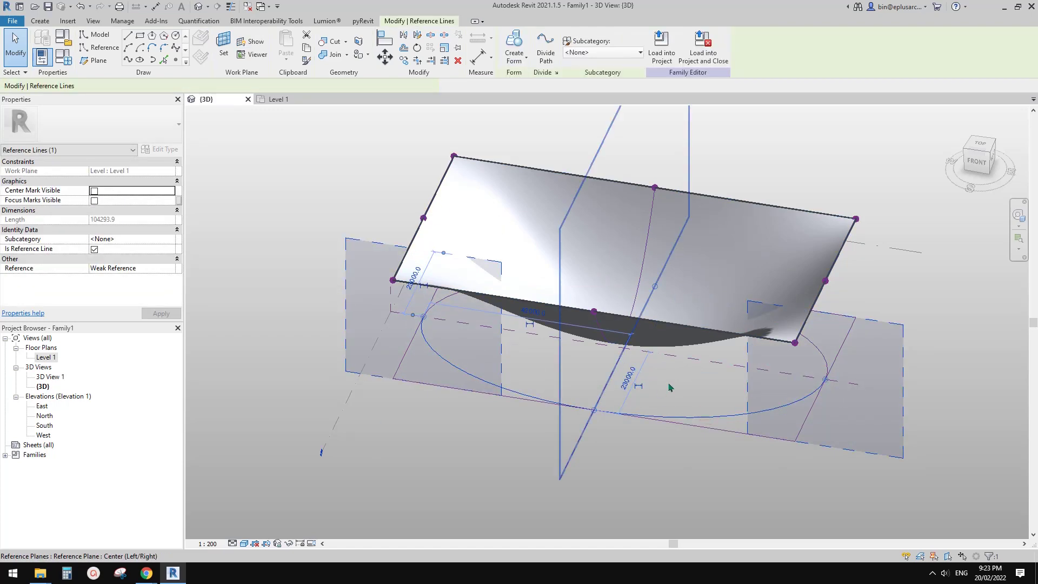
scroll(669, 387, down, 1)
mouse_move(661, 357)
middle_down()
mouse_move(621, 304)
mouse_move(612, 312)
middle_up()
key(Escape)
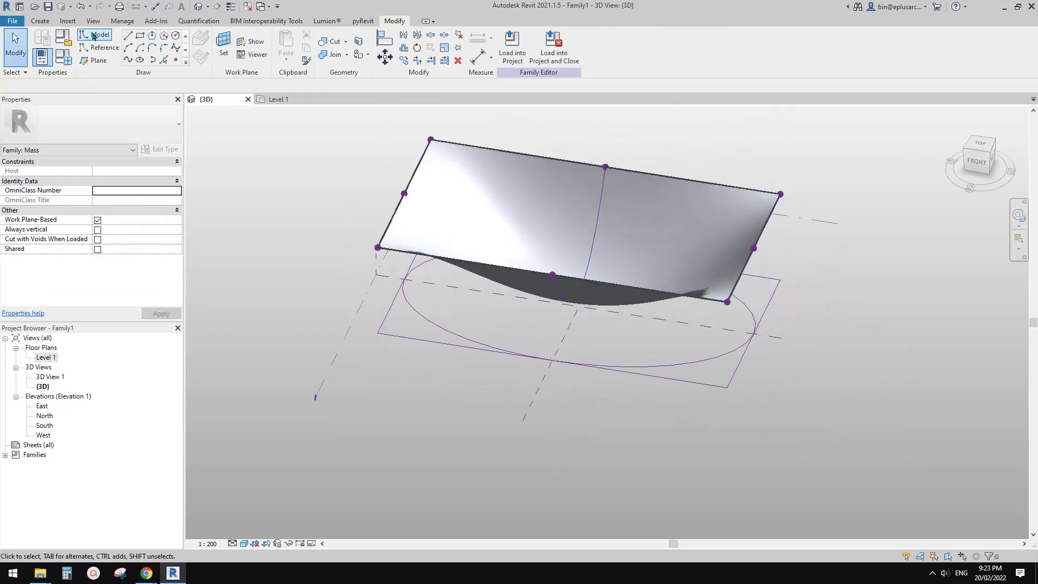
- Start placing reference lines drawn on the work plane, with Level 1 set as the placement plane
click(107, 48)
shift+middle_drag(795, 345, 788, 368)
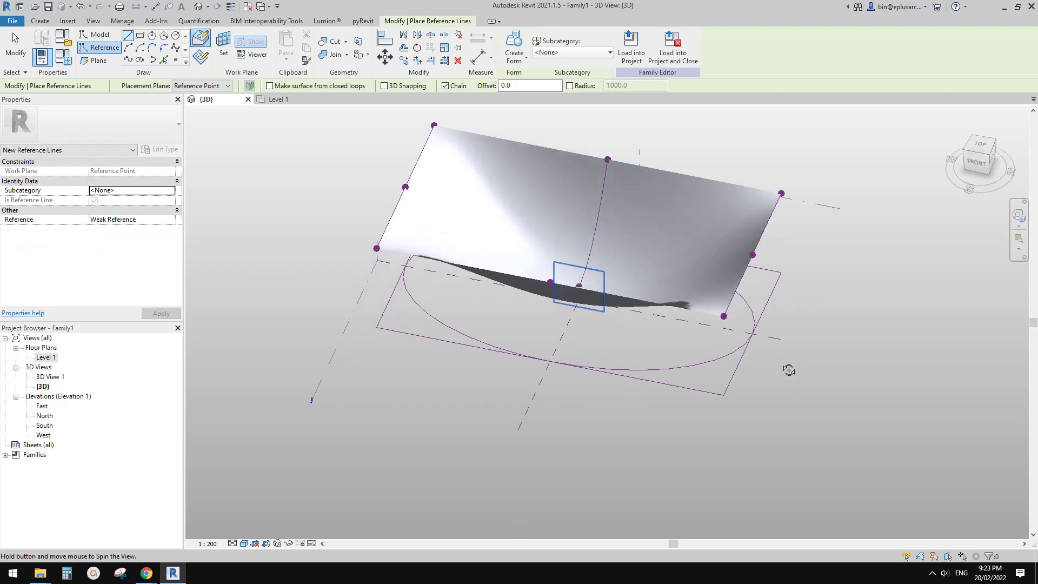
shift+middle_drag(649, 354, 570, 291)
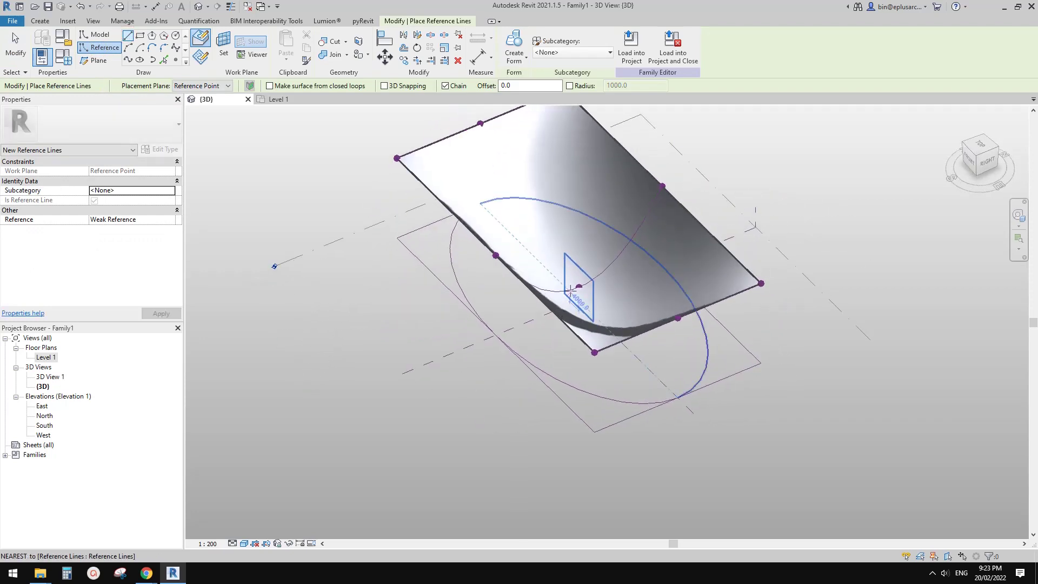
click(200, 57)
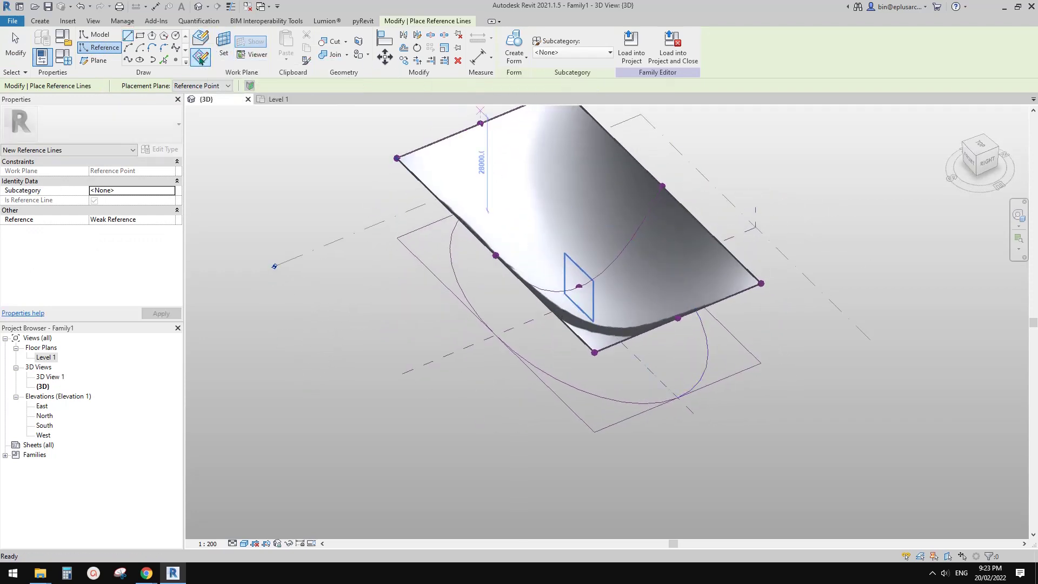
shift+middle_drag(422, 184, 246, 108)
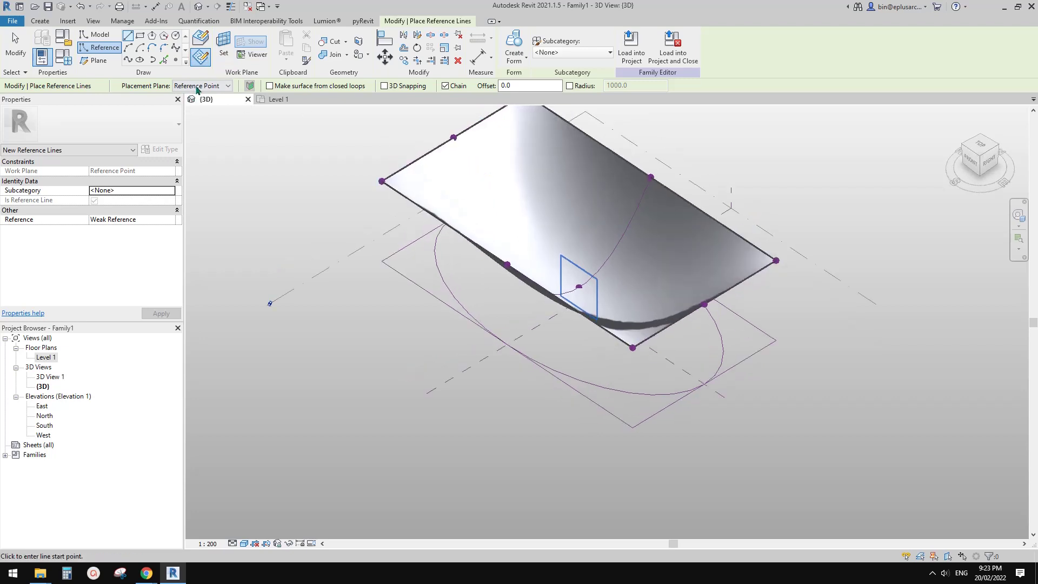
click(225, 47)
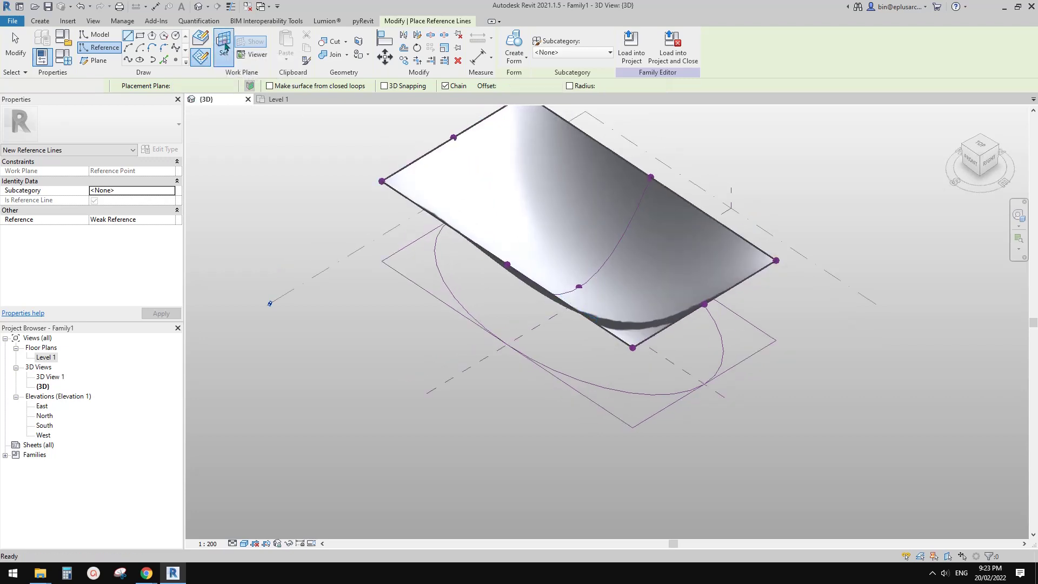
click(103, 85)
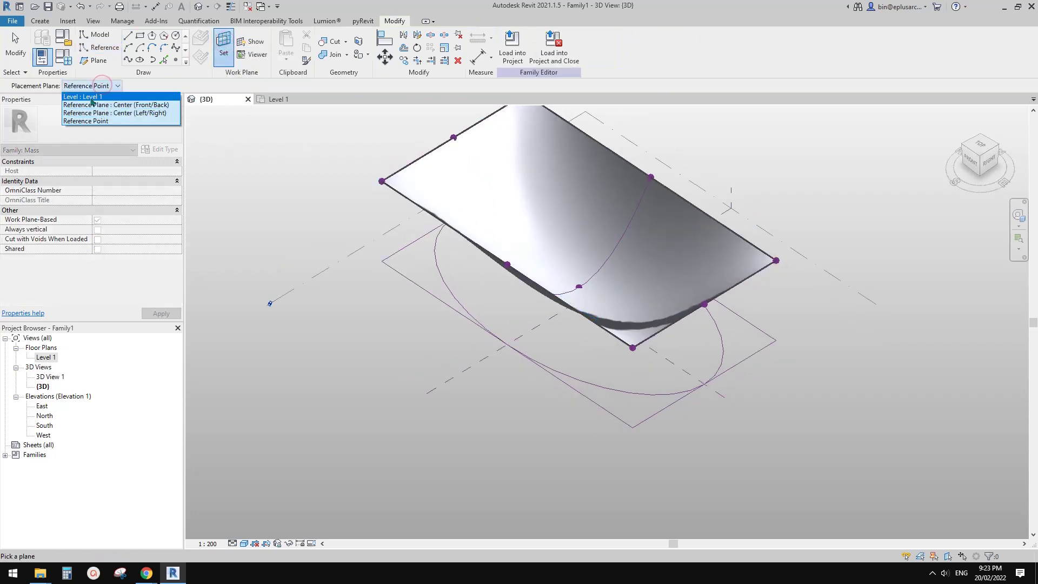
click(88, 97)
shift+middle_drag(649, 287, 746, 311)
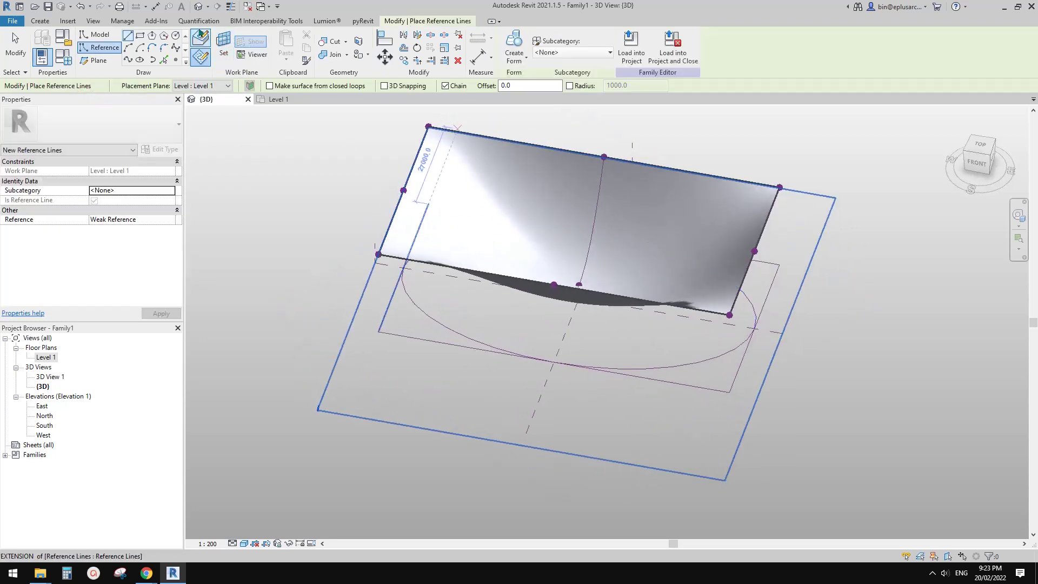
- Draw a chain of reference lines from one ellipse end around the front, outside the base rectangle, to the opposite end
click(755, 328)
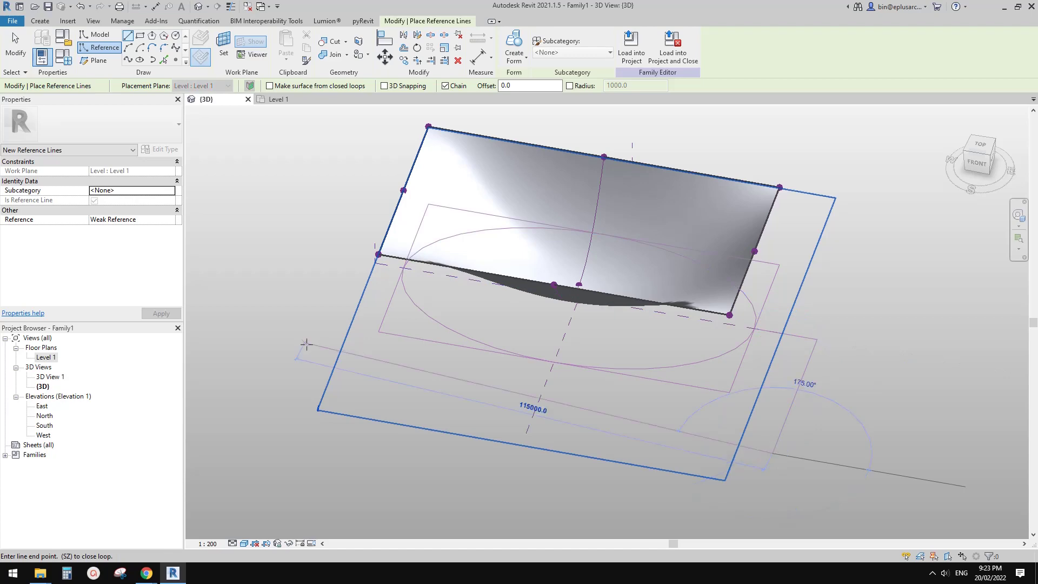
click(406, 269)
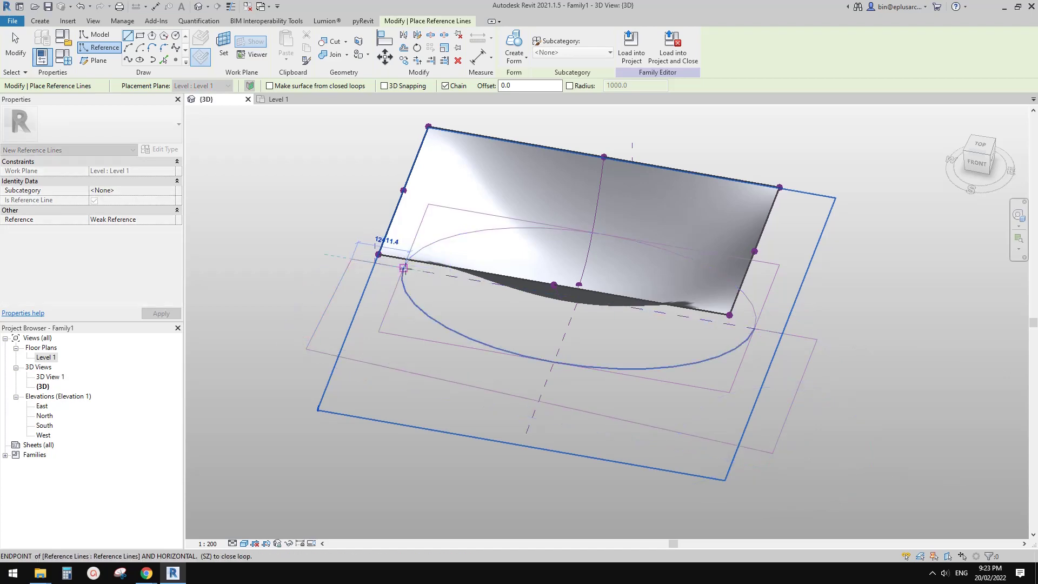
key(Escape)
- Draw a matching chain of reference lines around the rear of the ellipse, closing the outer frame, and finish the command
shift+middle_drag(668, 324, 661, 440)
click(848, 316)
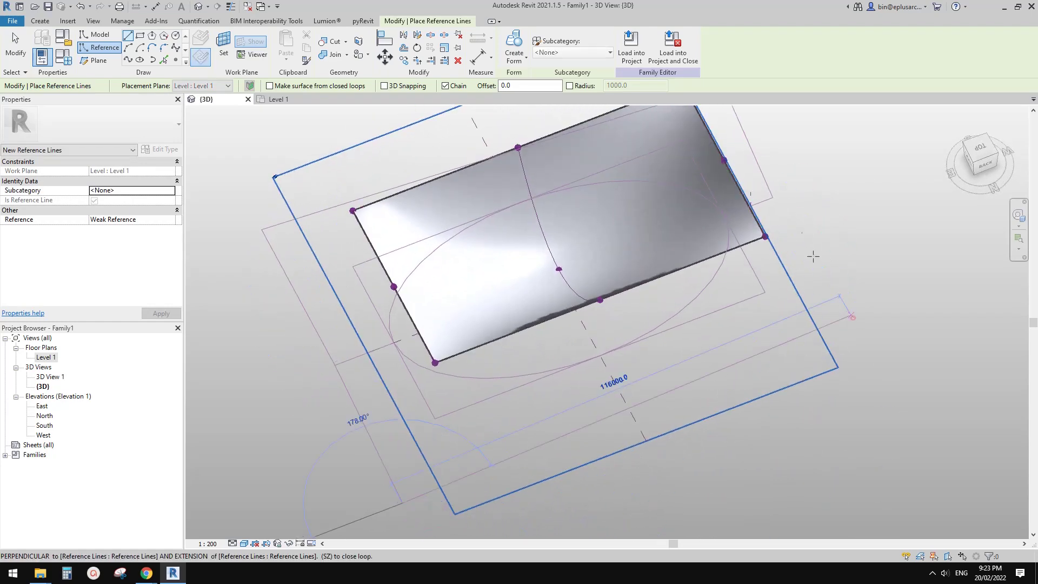
click(772, 198)
key(Escape)
key(Escape)
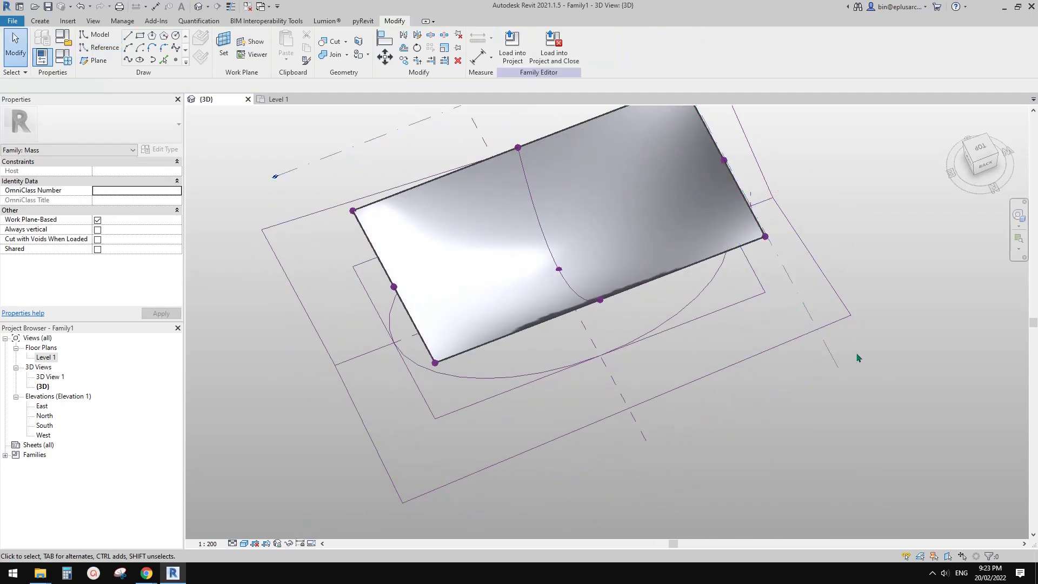
- Create an extruded void form from the rear reference line chain and rear ellipse arc to trim the surface's rear edge
key(Tab)
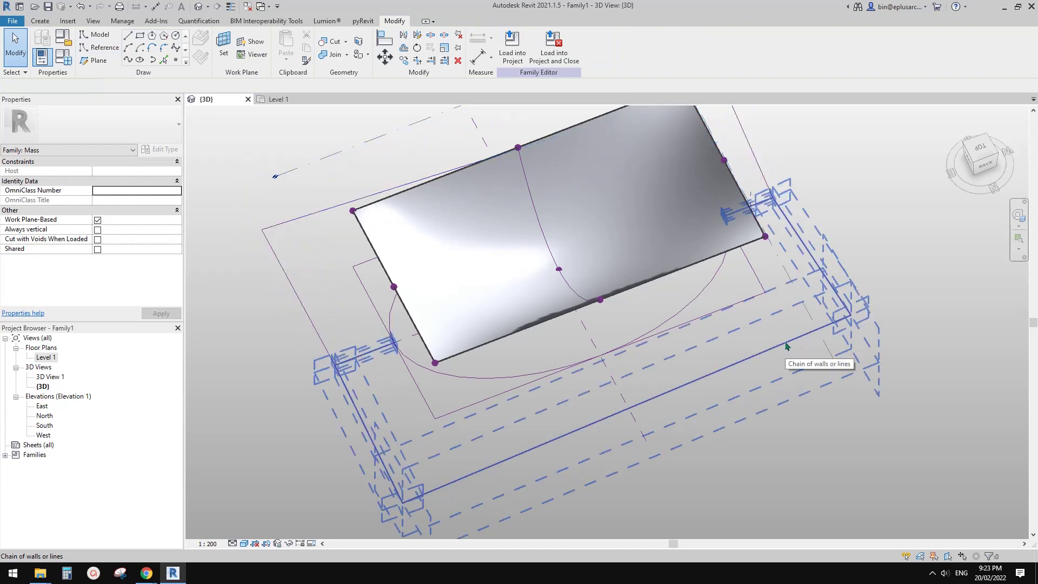
click(787, 346)
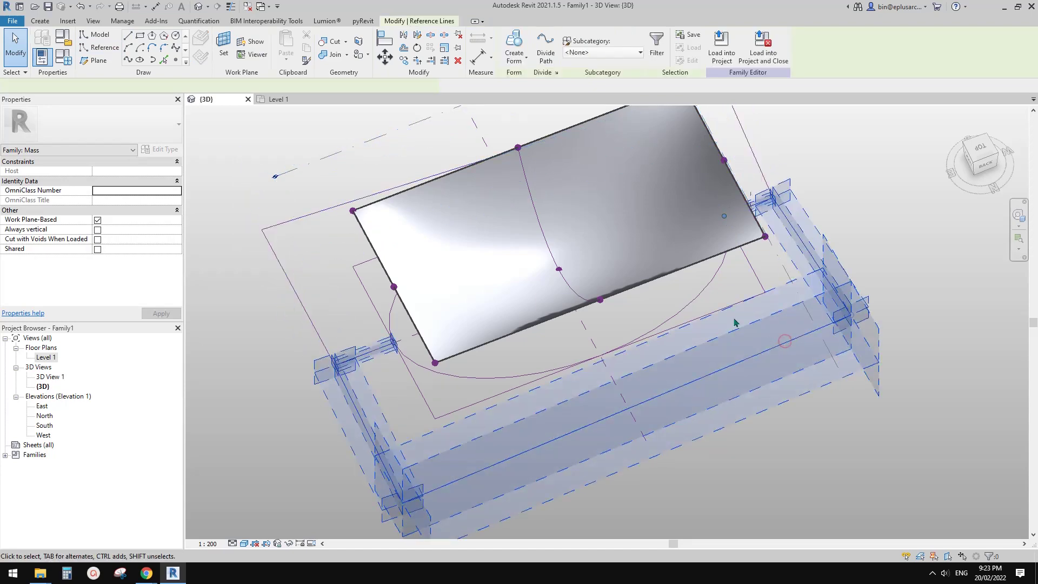
ctrl+click(700, 298)
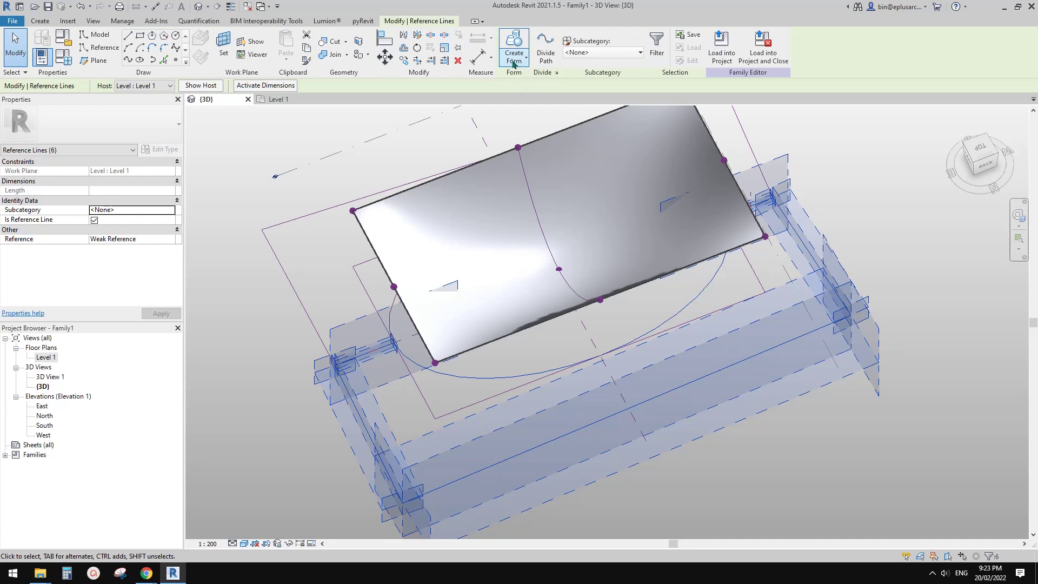
click(522, 101)
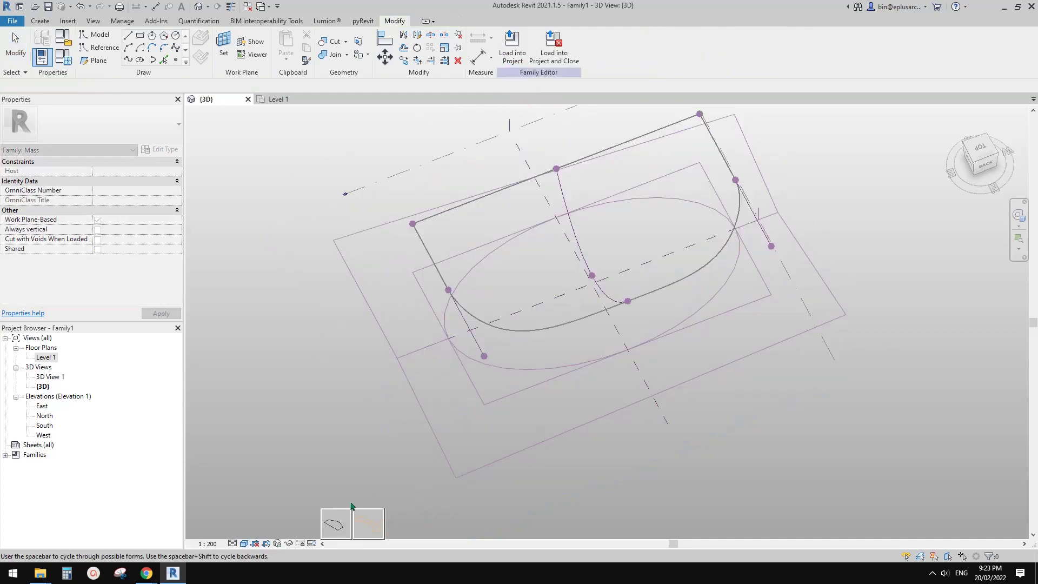
click(333, 526)
shift+middle_drag(595, 411, 651, 346)
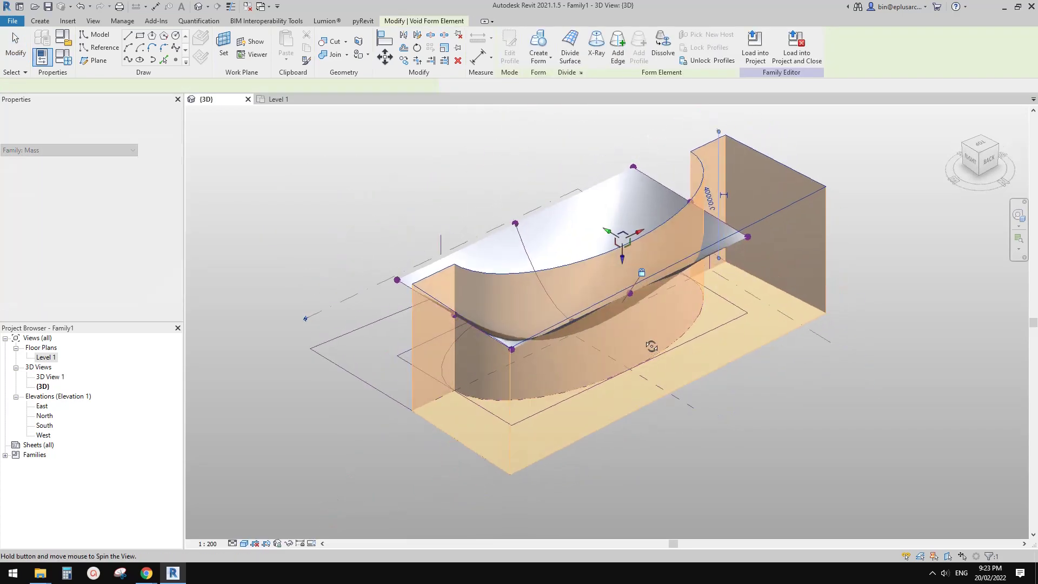
click(875, 423)
- Create a void form from the front reference line chain and front ellipse arc to trim the surface's front edge
shift+middle_drag(563, 272, 583, 208)
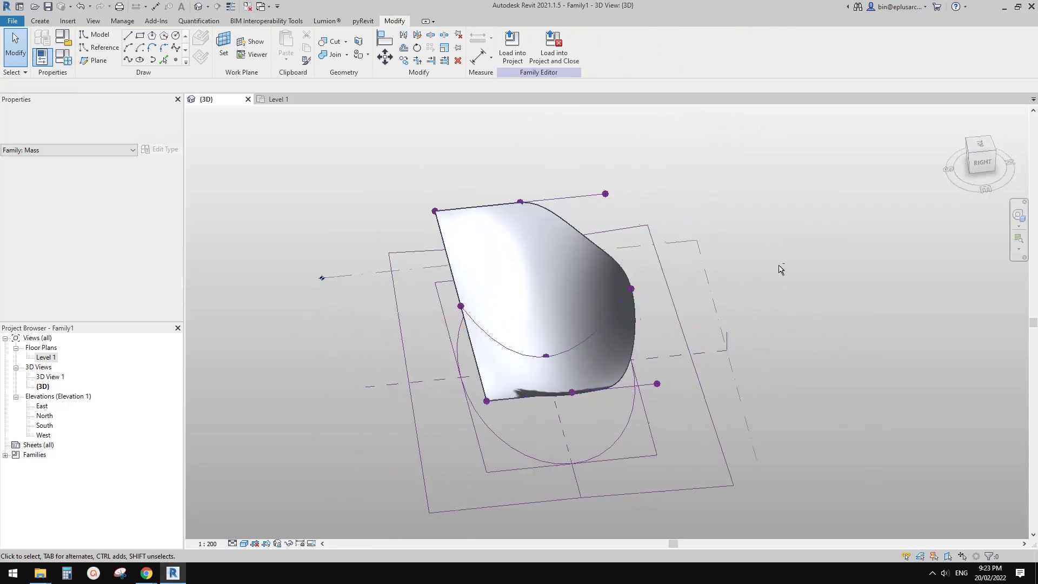
click(487, 310)
shift+middle_drag(488, 310, 641, 284)
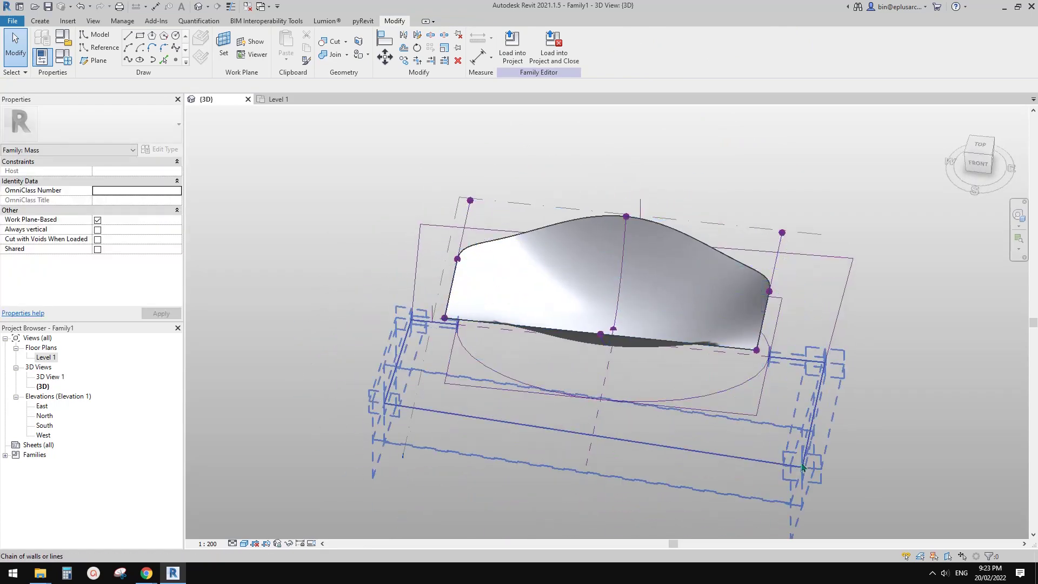
click(750, 409)
ctrl+click(729, 393)
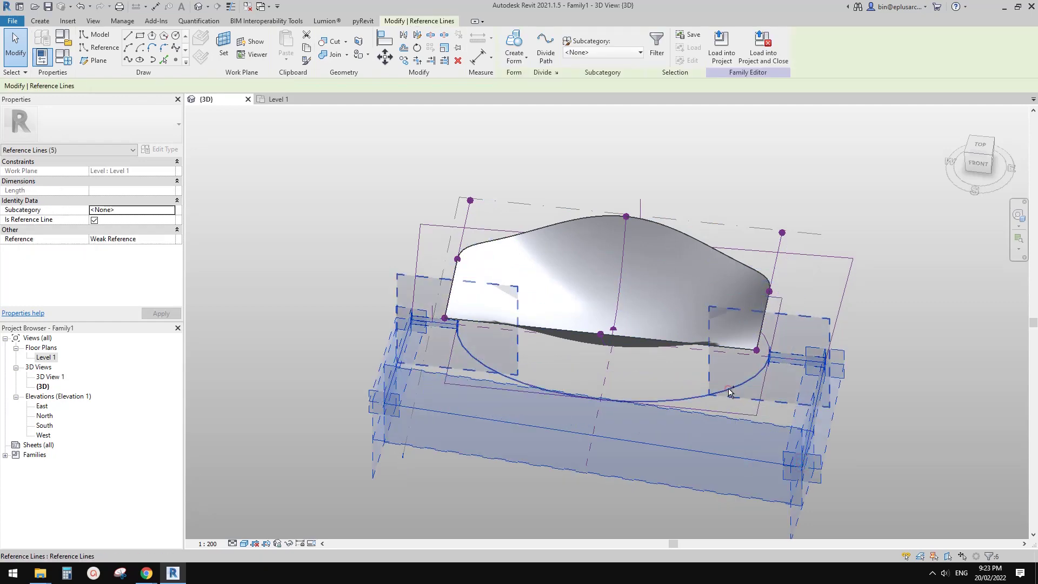
click(521, 109)
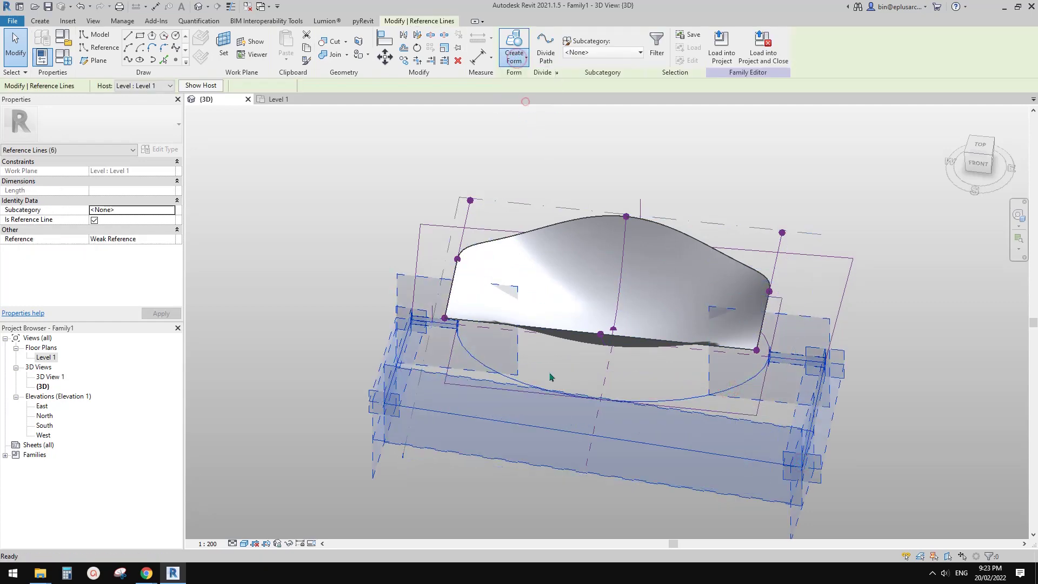
click(567, 468)
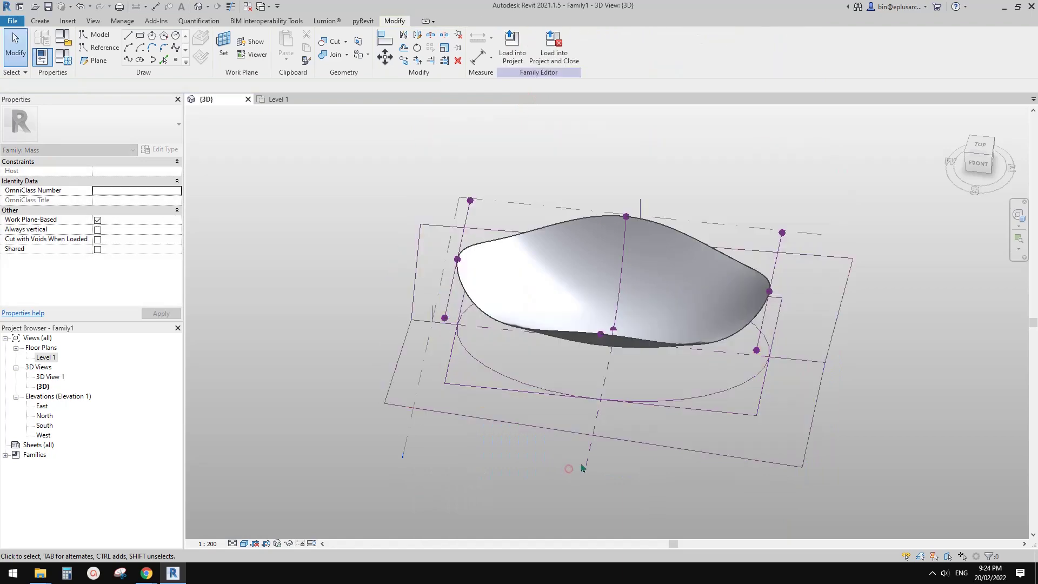
- From the front view, lower the two upper end points of the central profile curve below the height of the end reference lines
scroll(581, 463, down, 2)
shift+middle_drag(581, 463, 530, 290)
scroll(568, 334, up, 3)
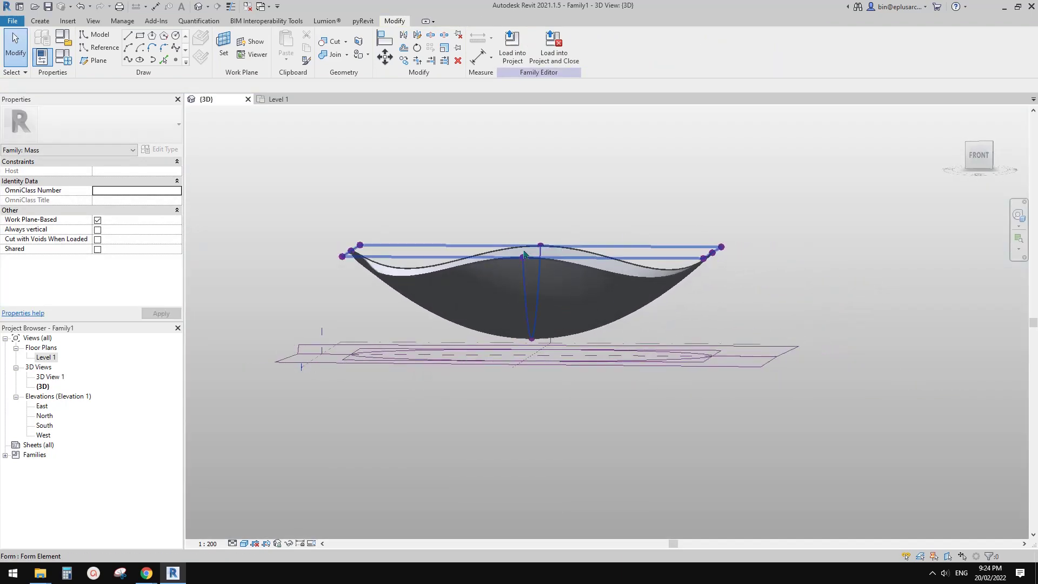
click(979, 157)
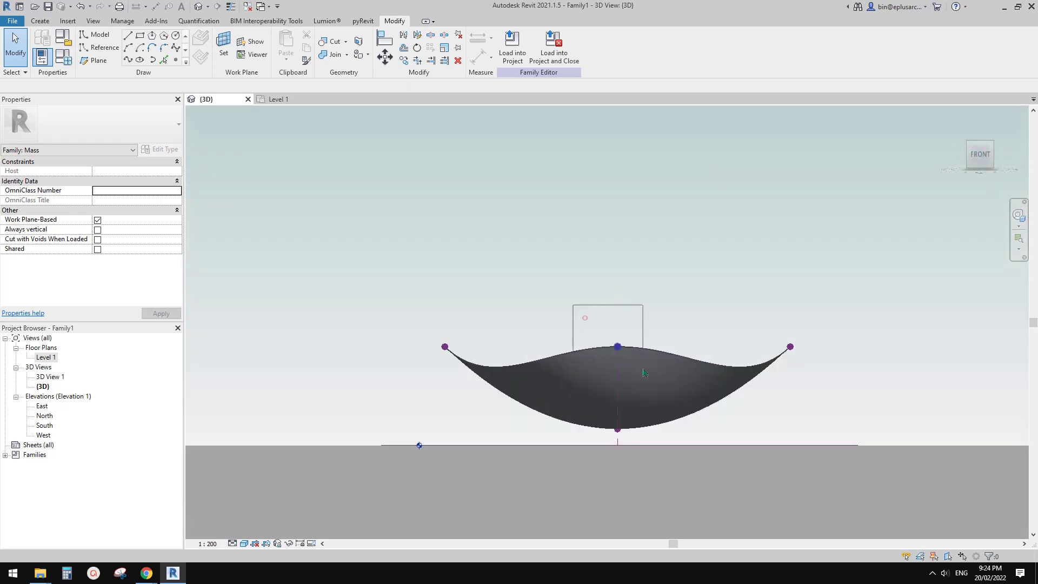
drag(652, 350, 652, 352)
middle_drag(653, 352, 640, 342)
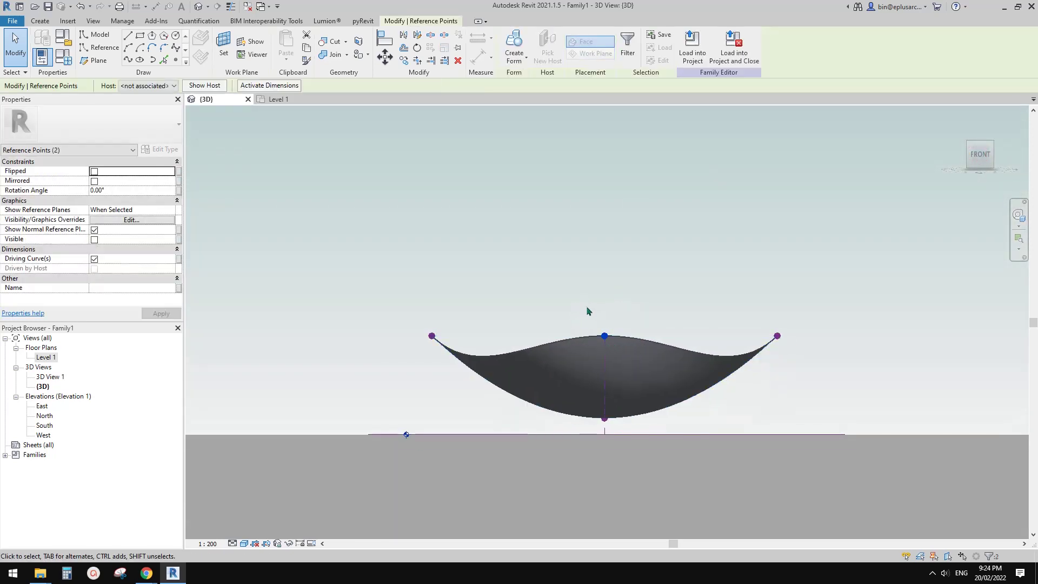
click(625, 308)
drag(573, 296, 635, 342)
key(Down)
key(Down)
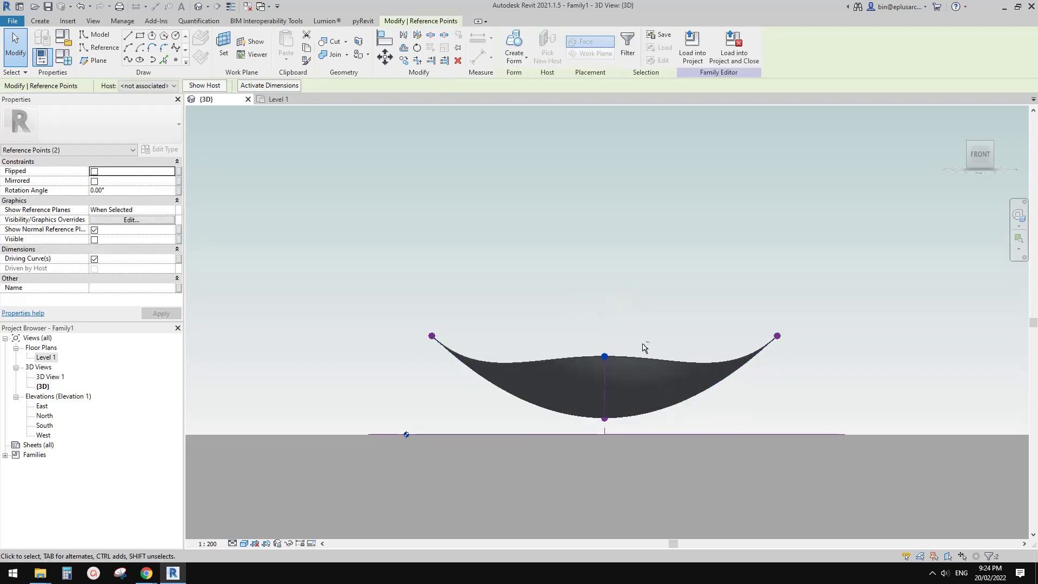
key(Down)
key(Down)
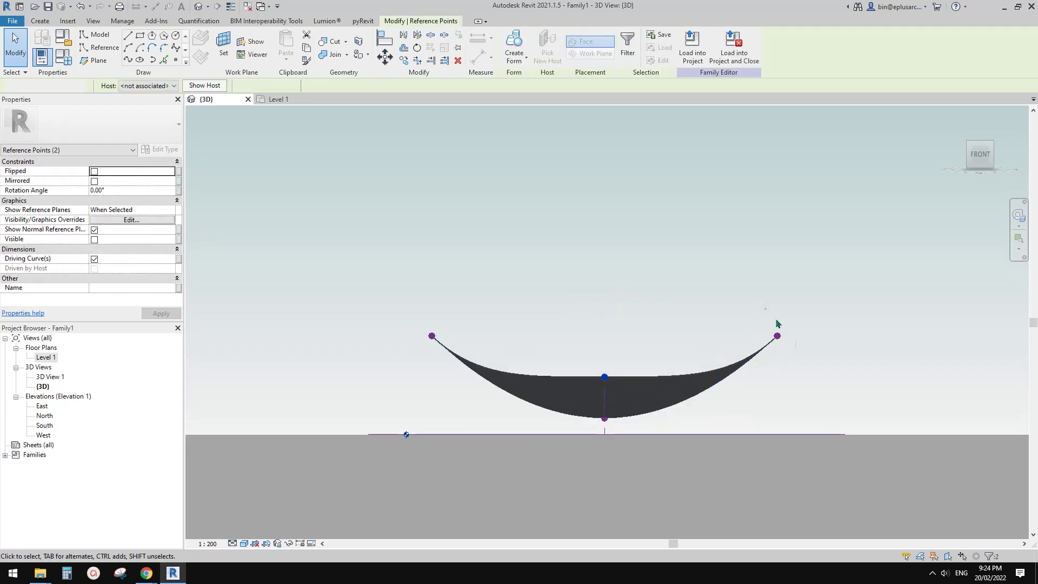
- Nudge the central curve's upper points slightly further down, and lower both end reference lines by equal amounts
drag(776, 320, 816, 361)
drag(577, 339, 624, 390)
key(Down)
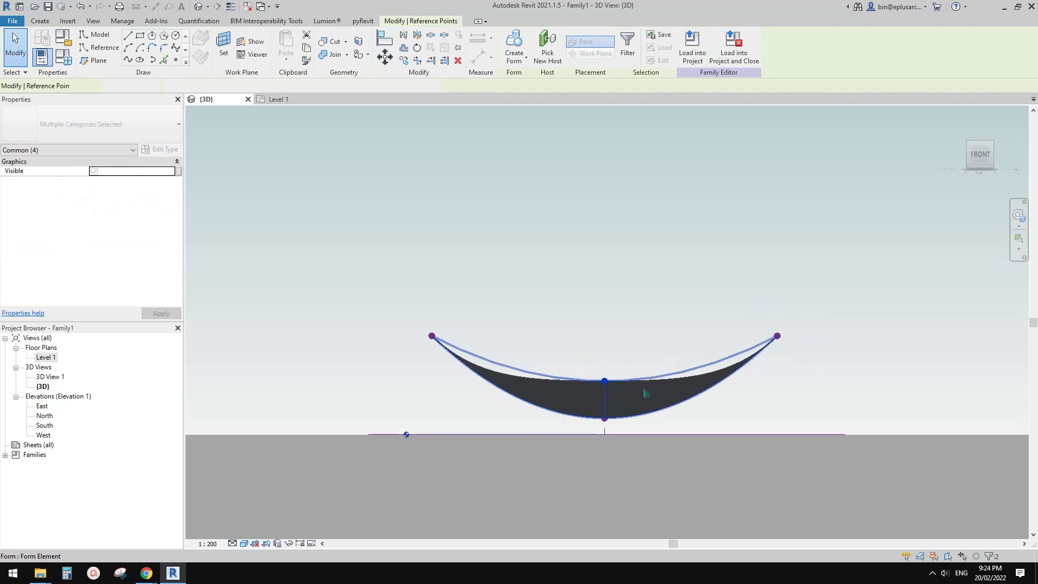
key(Down)
drag(755, 303, 820, 358)
key(Down)
key(Down)
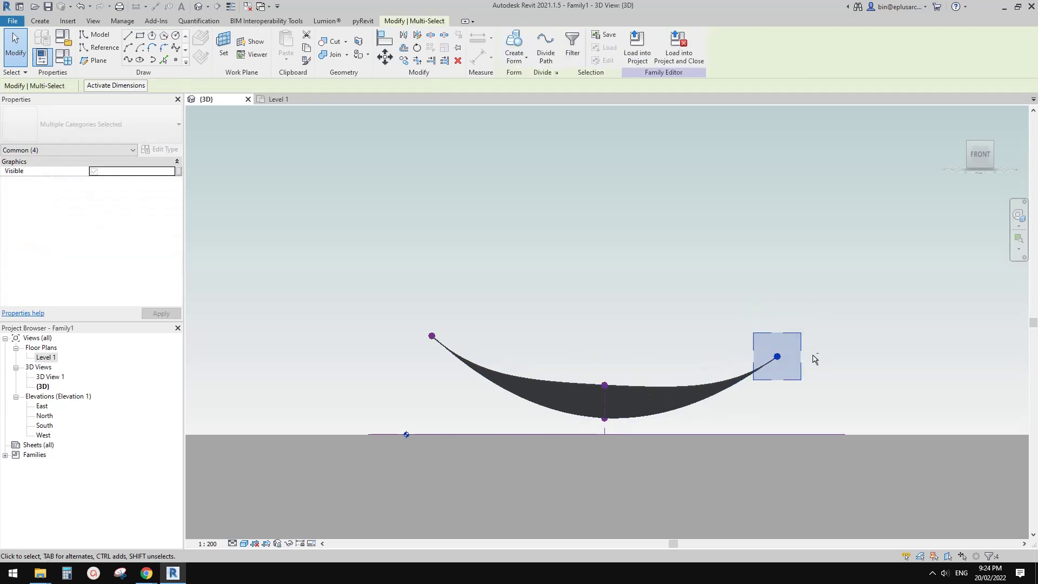
drag(343, 297, 460, 369)
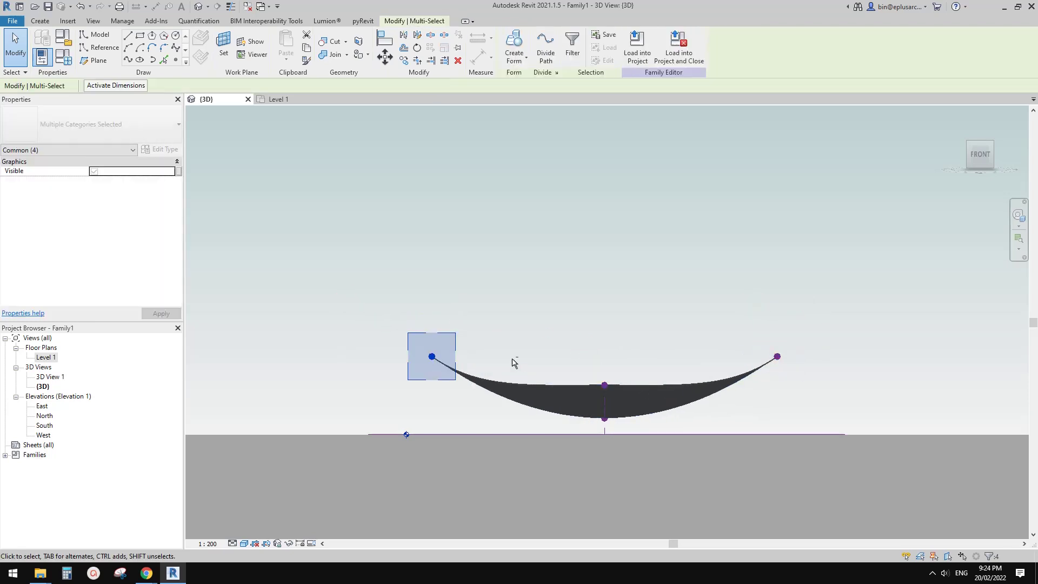
click(702, 298)
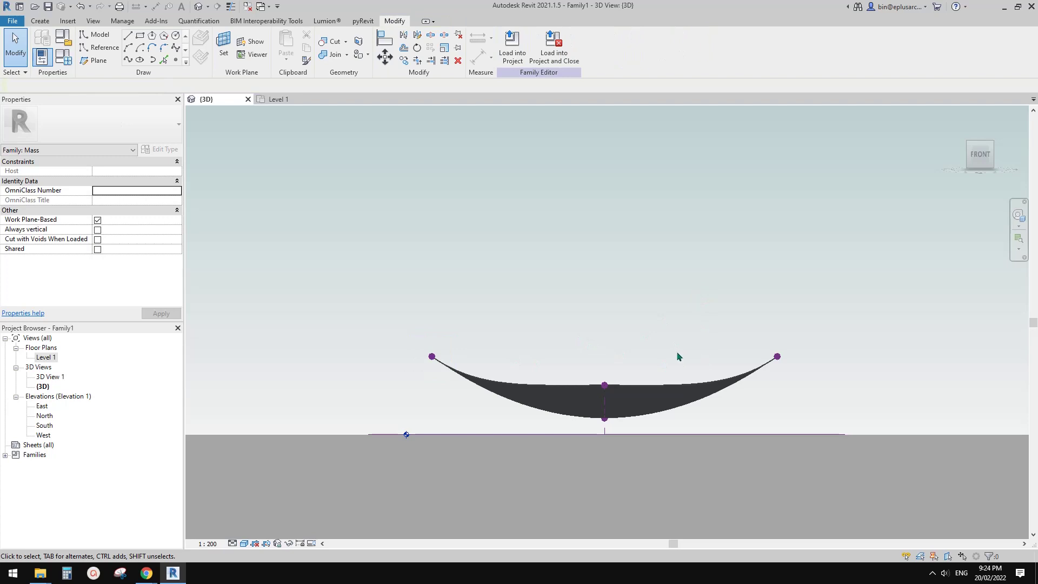
- Examine the flattened shell surface and its profile lines from several angles
shift+middle_drag(650, 377, 543, 454)
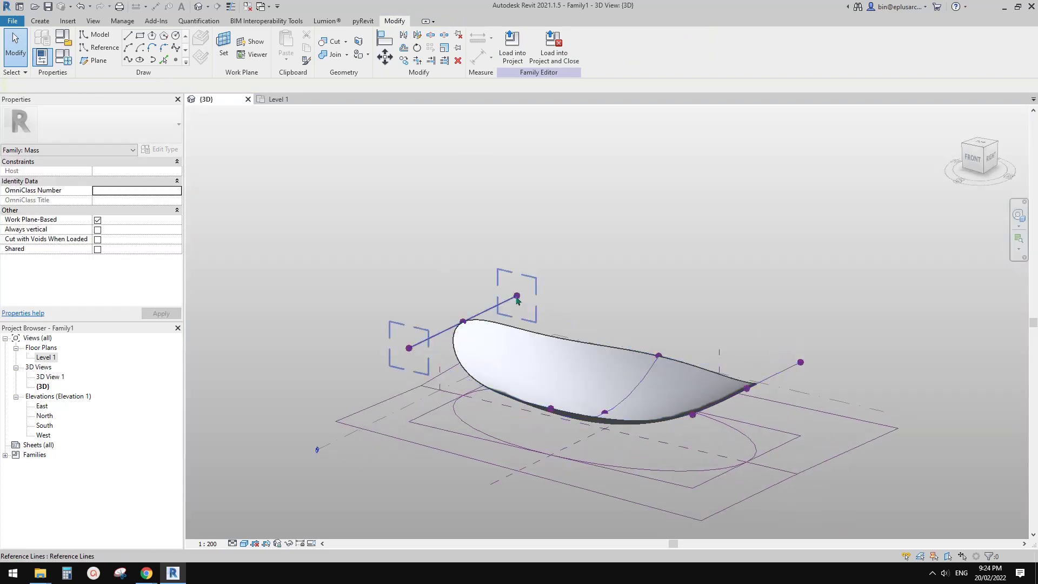
shift+middle_drag(744, 395, 586, 394)
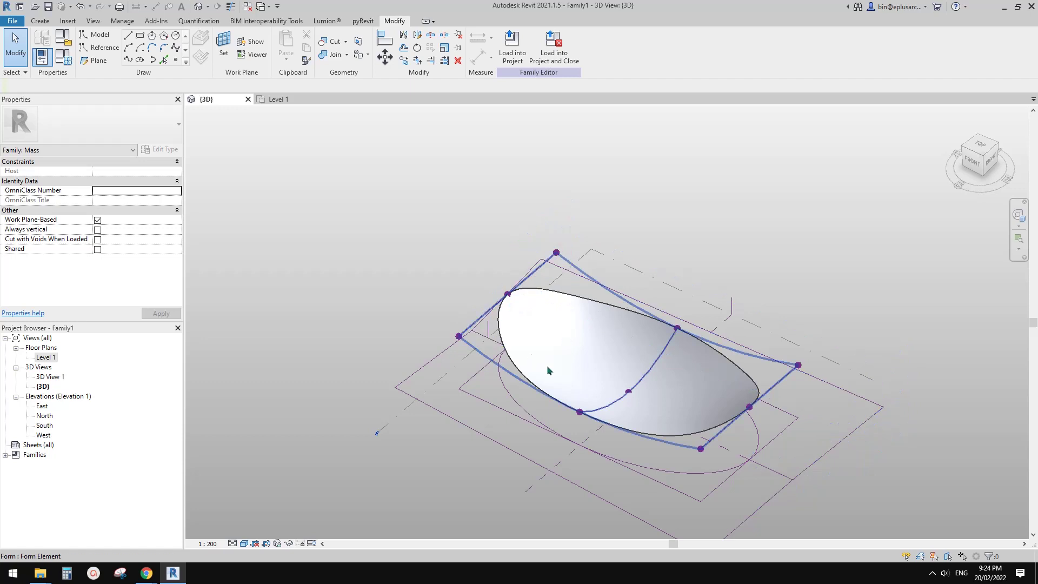
shift+middle_drag(547, 366, 561, 395)
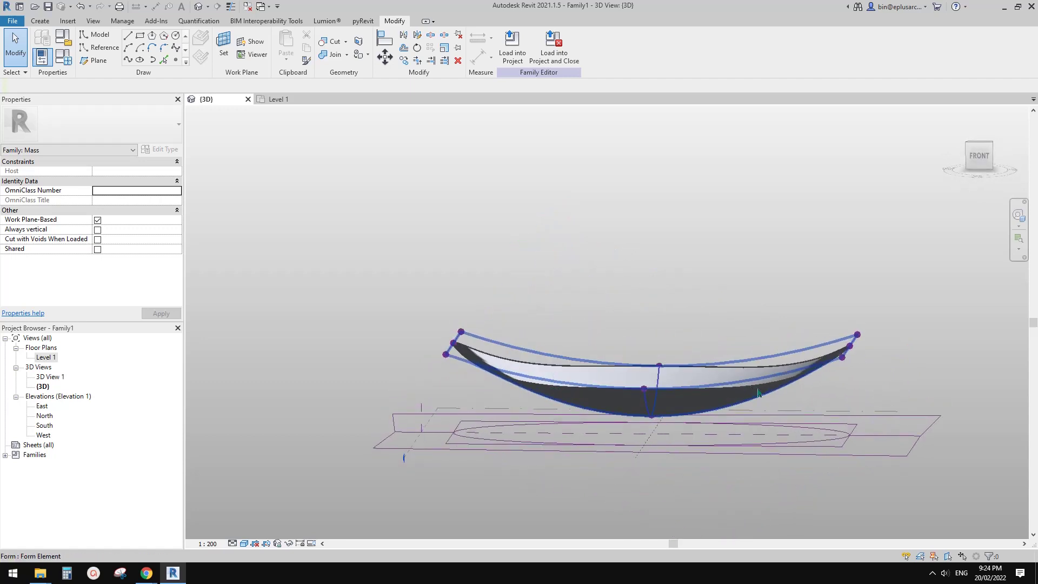
shift+middle_drag(758, 393, 690, 482)
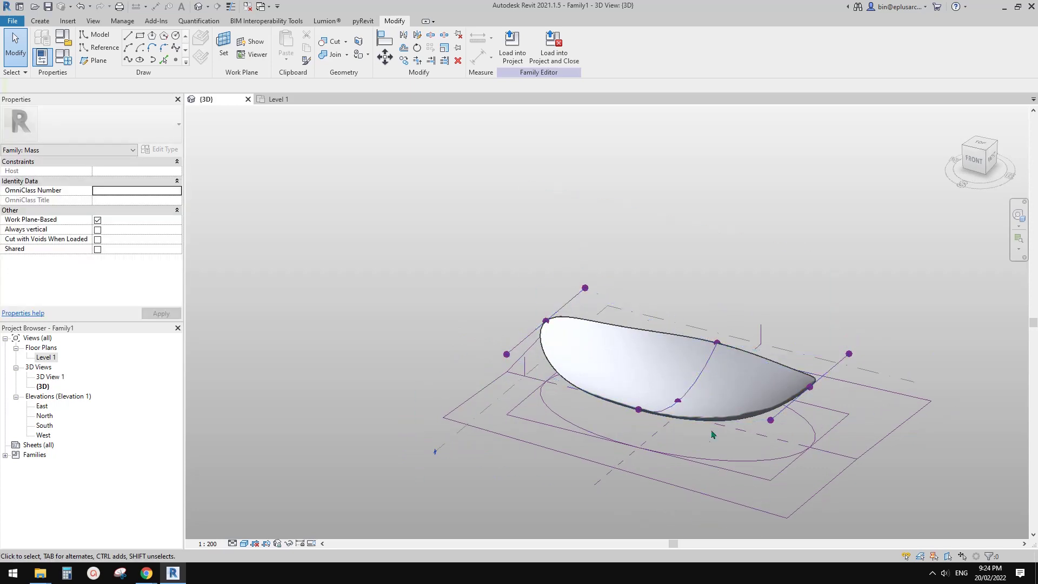
scroll(713, 434, down, 2)
mouse_move(714, 433)
shift+middle_down()
mouse_move(744, 438)
mouse_move(683, 431)
mouse_move(695, 428)
shift+middle_up()
scroll(699, 425, up, 3)
- Delete the shell surface form while keeping its reference lines and the void forms
click(684, 392)
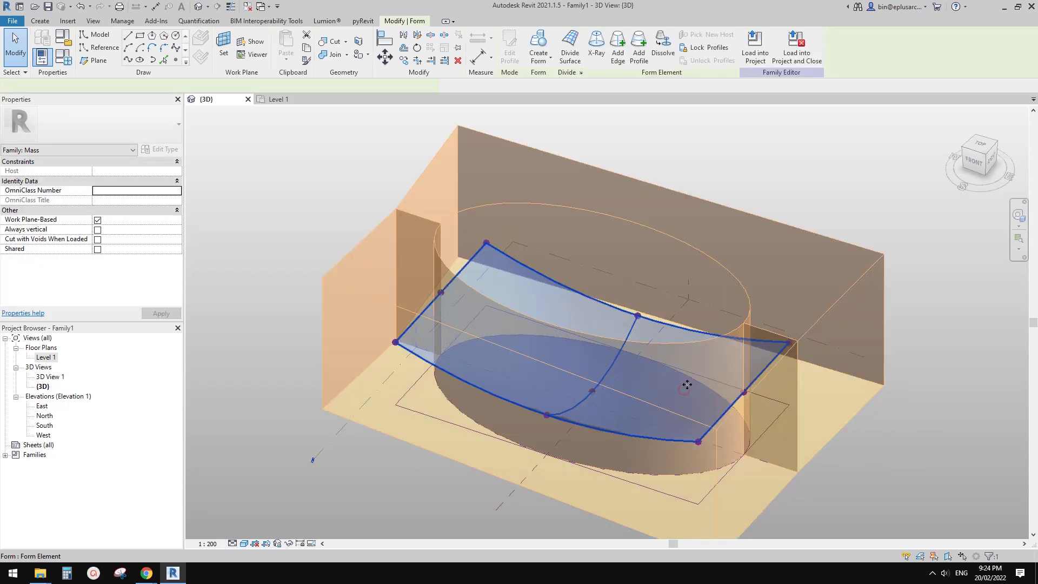
middle_drag(686, 384, 674, 373)
key(Escape)
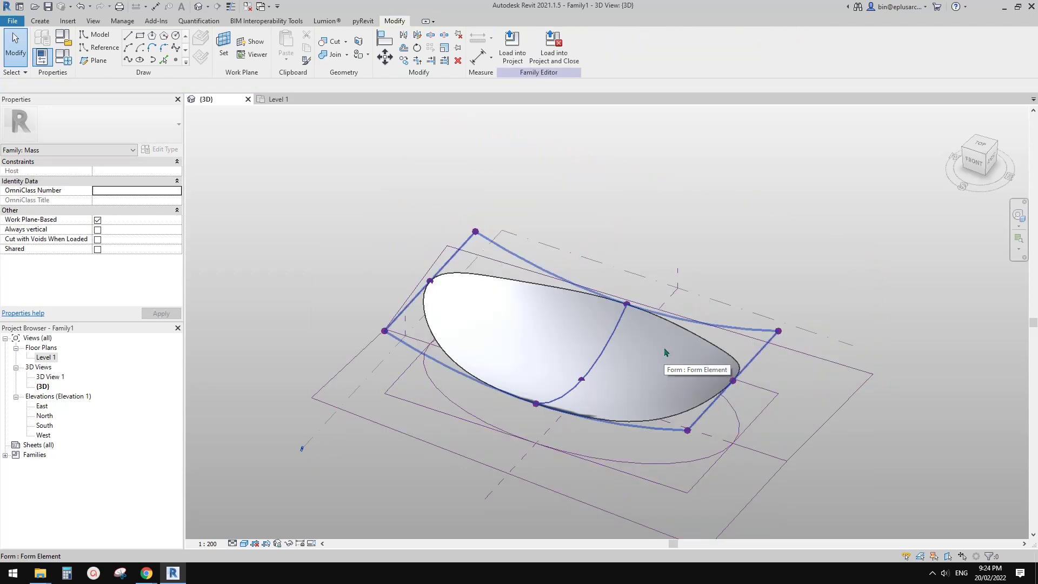
click(667, 353)
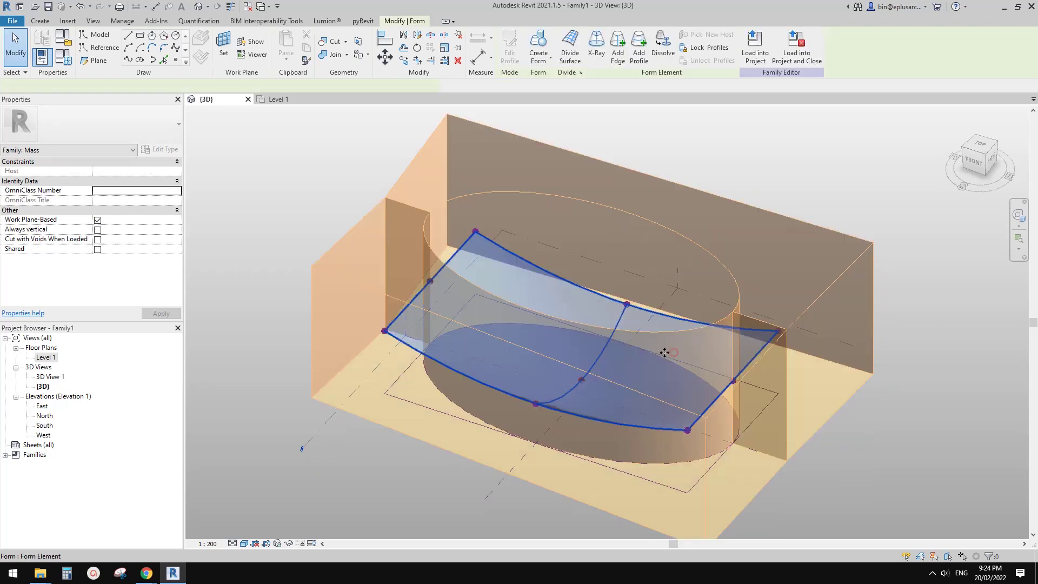
key(Delete)
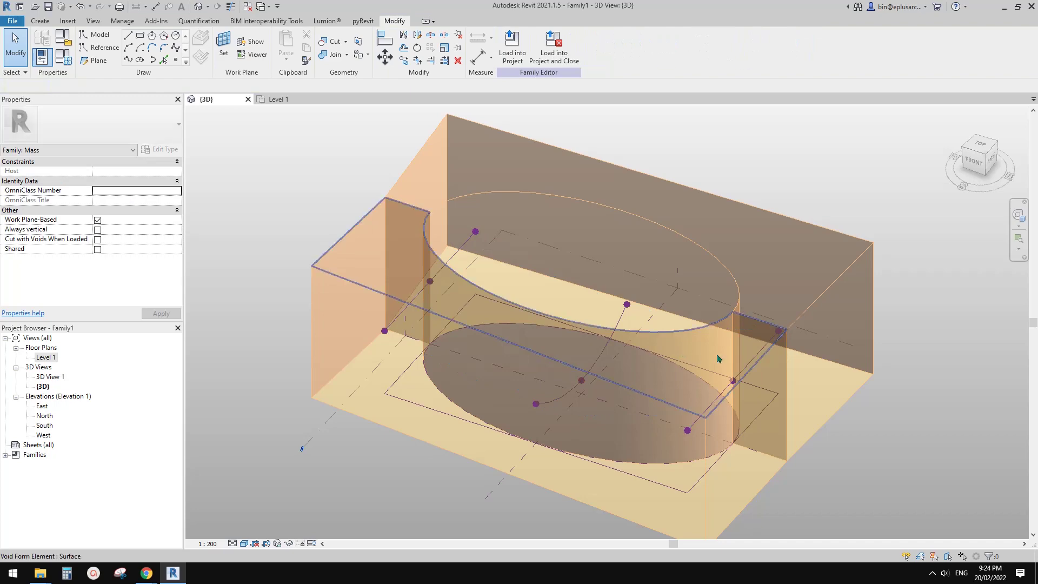
- Temporarily hide the rear void form in the 3D view
click(797, 250)
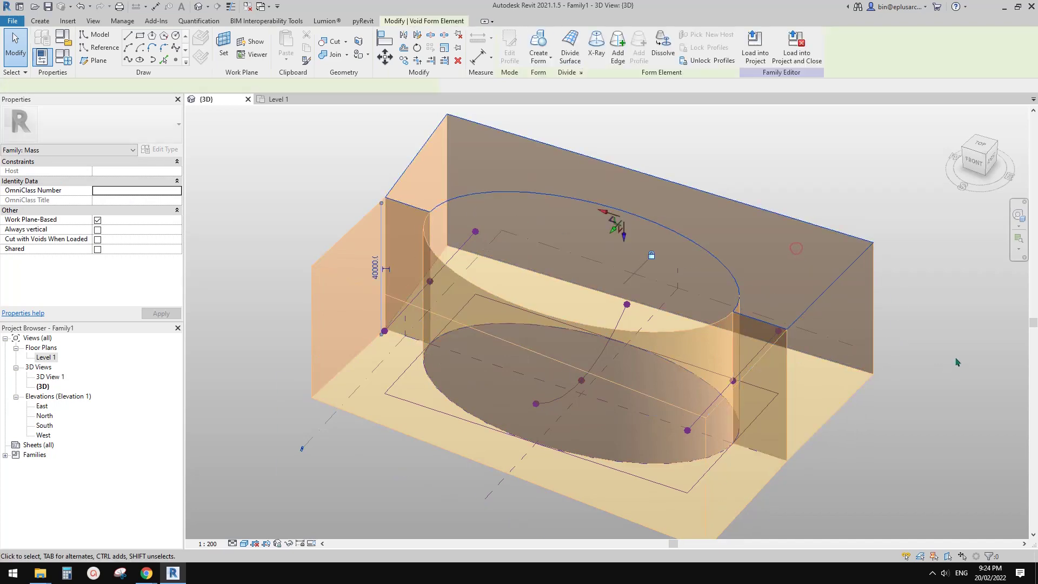
click(955, 360)
click(857, 300)
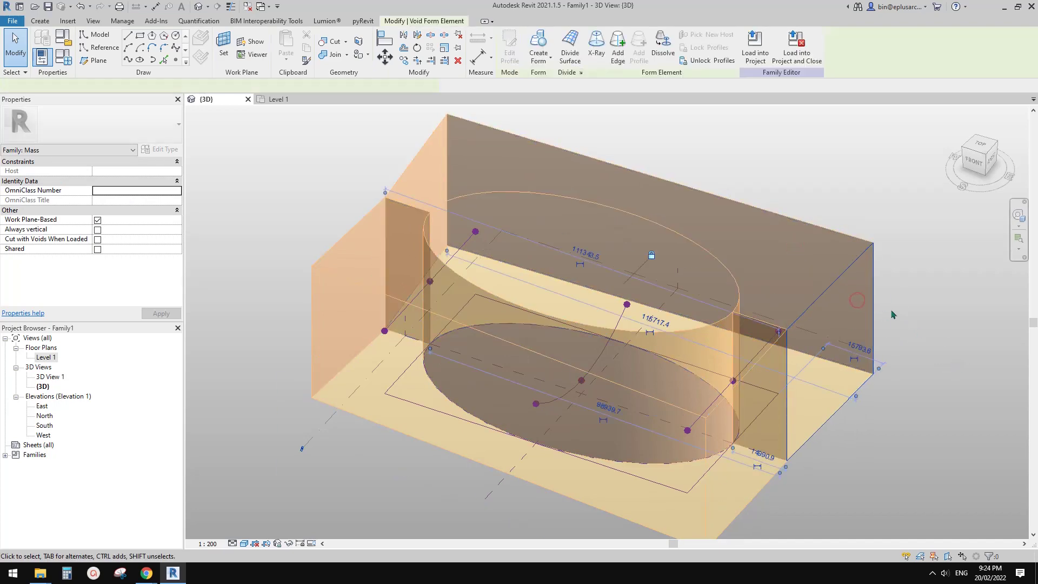
click(859, 292)
key(h)
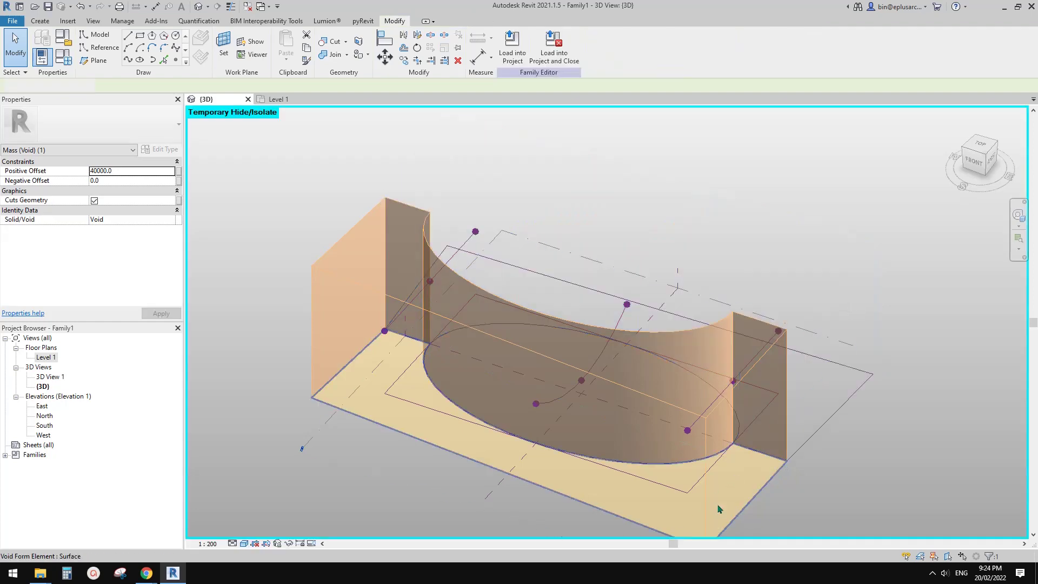
- Temporarily hide the front void form so only the reference geometry is displayed
click(698, 518)
middle_drag(834, 526, 857, 445)
click(859, 448)
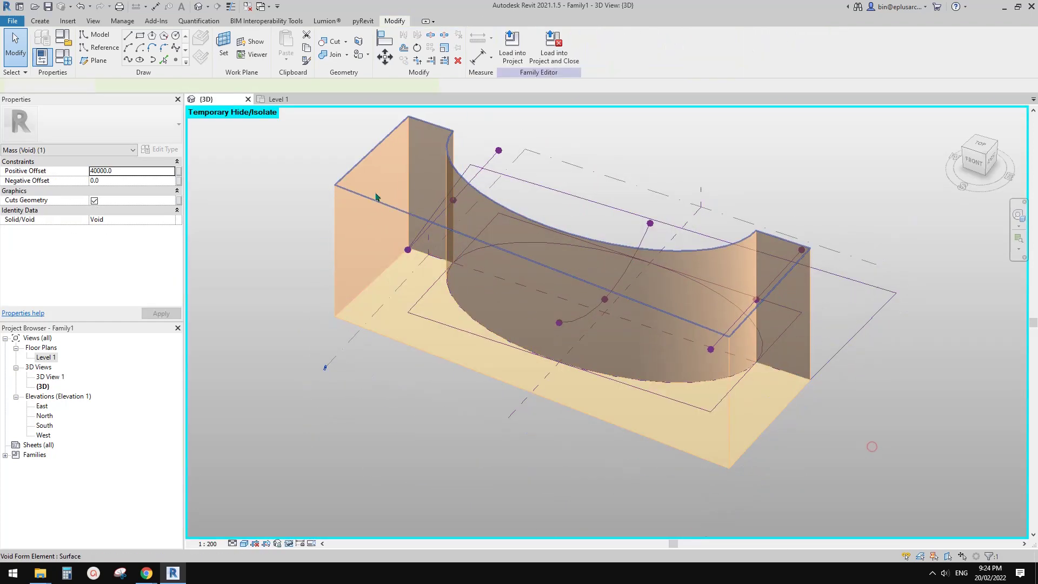
click(368, 176)
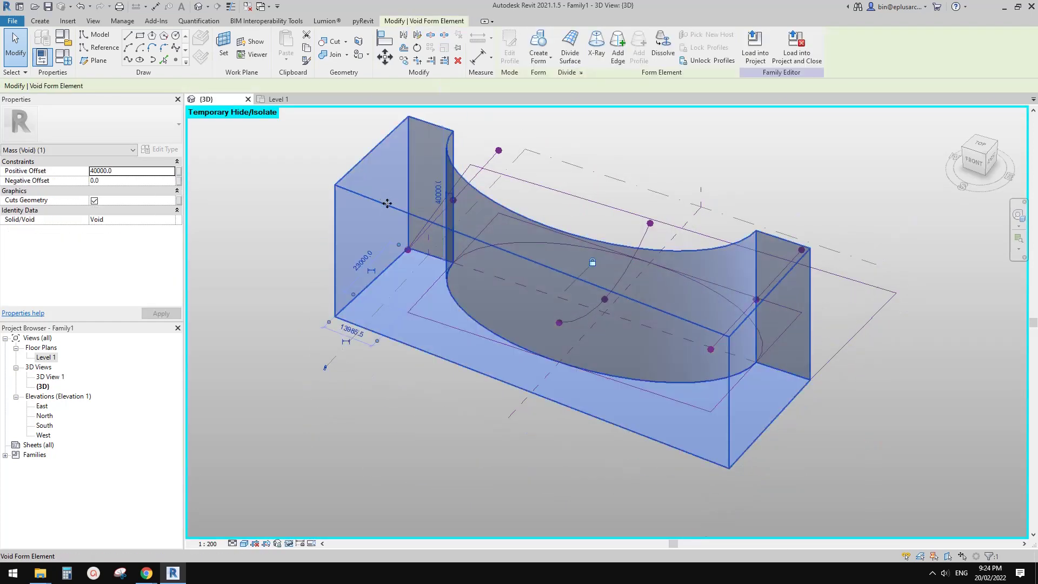
middle_drag(437, 239, 418, 252)
key(h)
key(h)
- From the front view, copy the left end reference line with its points horizontally 20000 mm toward the centre
middle_drag(597, 280, 667, 201)
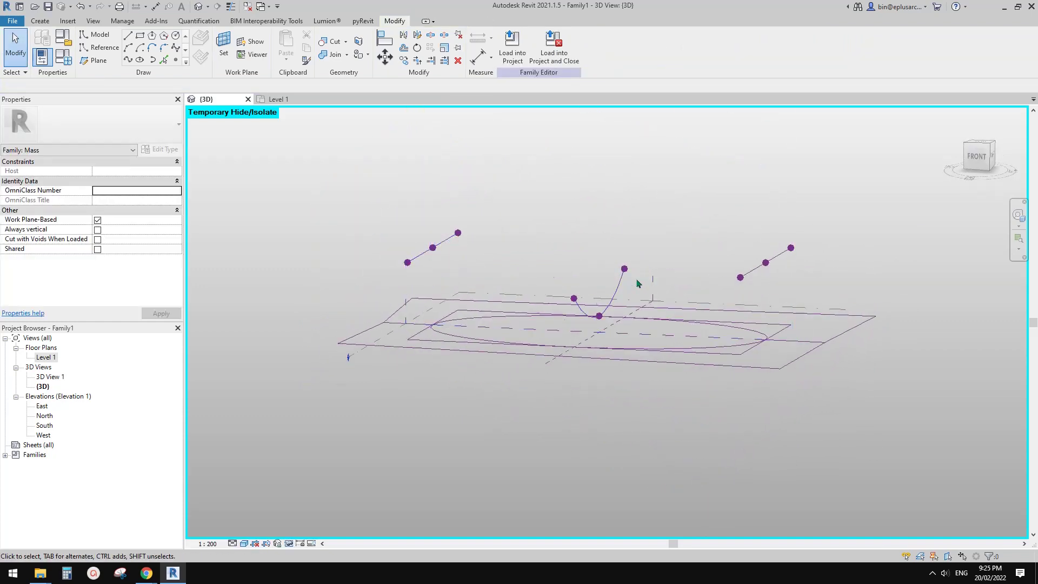
click(981, 159)
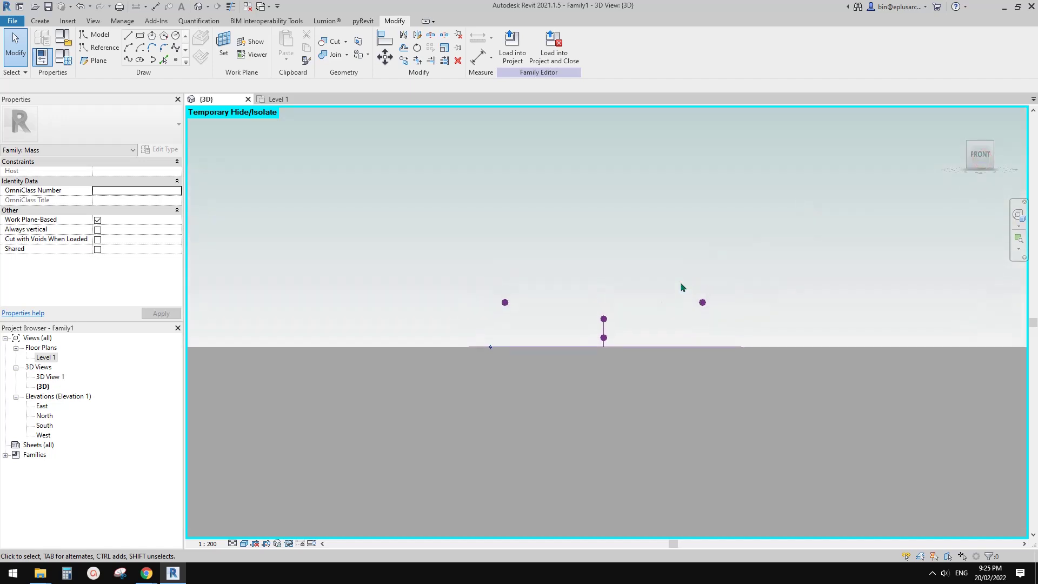
drag(453, 363, 459, 355)
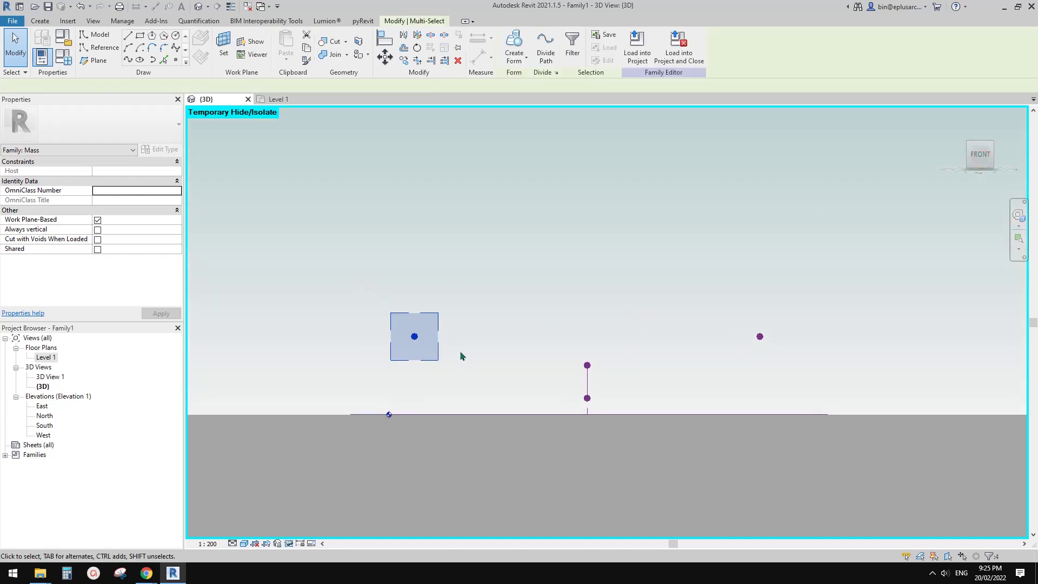
key(c)
click(414, 337)
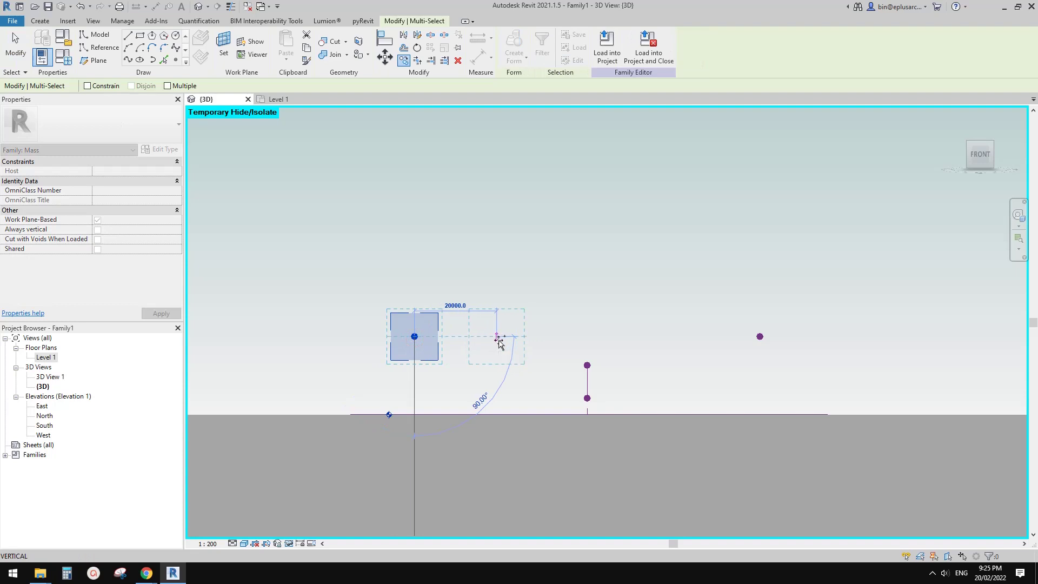
click(497, 336)
- Copy the right end reference line with its points toward the centre, by the same distance as the left copy
drag(733, 290, 801, 361)
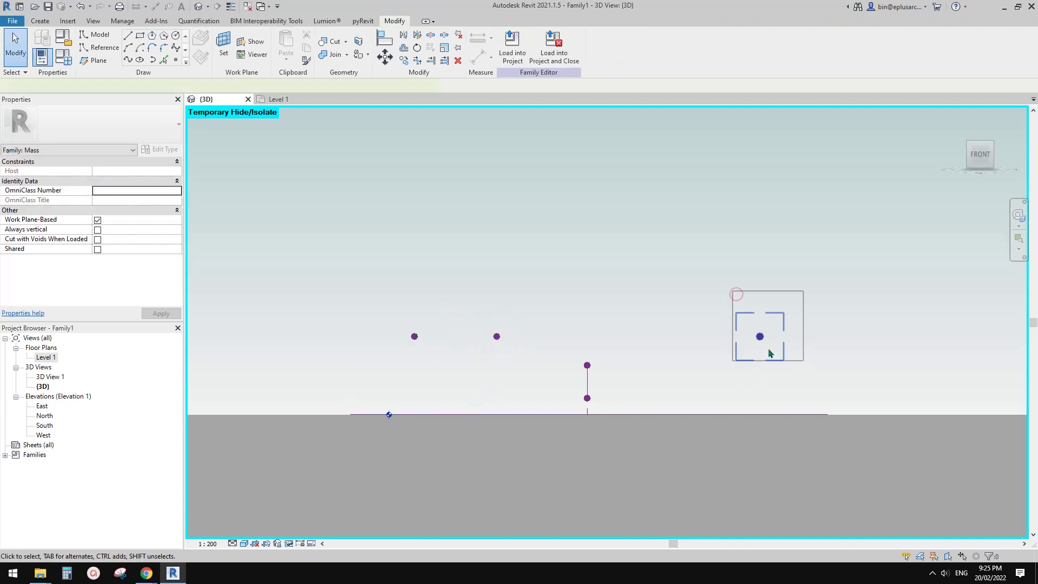
key(c)
key(o)
click(750, 268)
key(c)
key(o)
click(749, 268)
scroll(677, 268, up, 1)
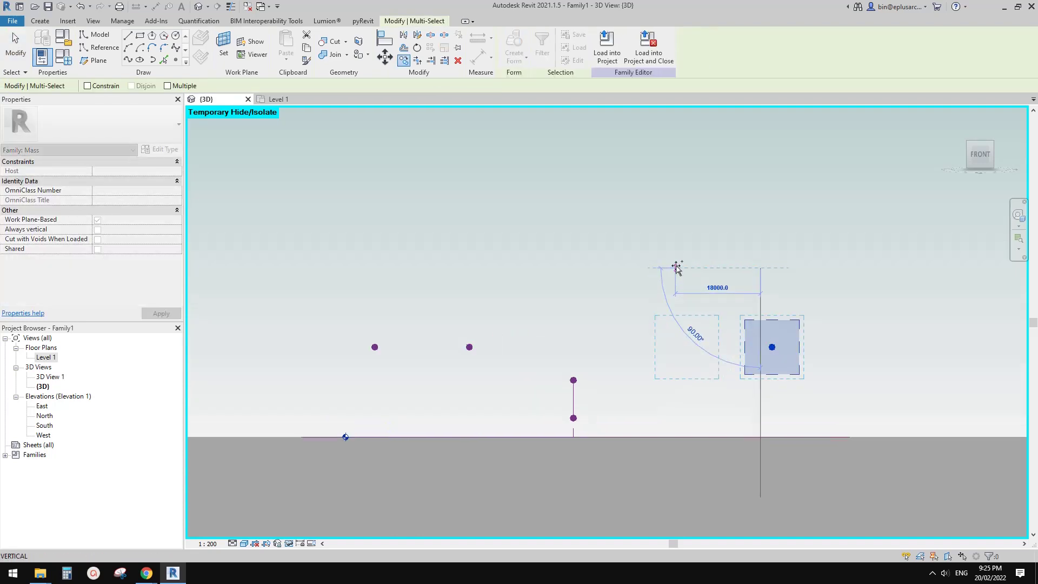
click(668, 269)
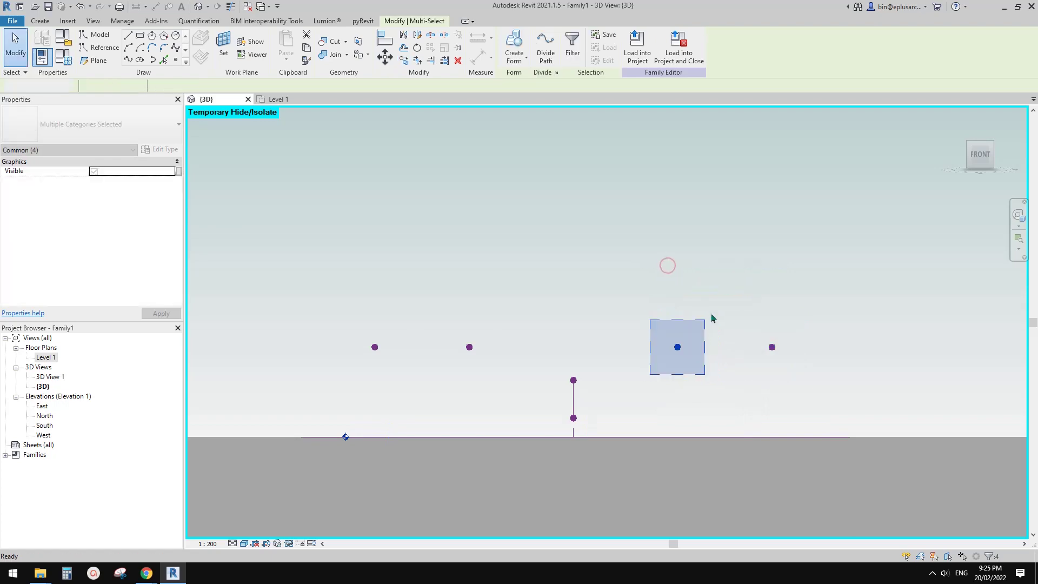
key(Escape)
- Create a lofted surface form through the two right reference lines, the central curve and the two left reference lines
shift+middle_drag(667, 332, 764, 381)
click(766, 377)
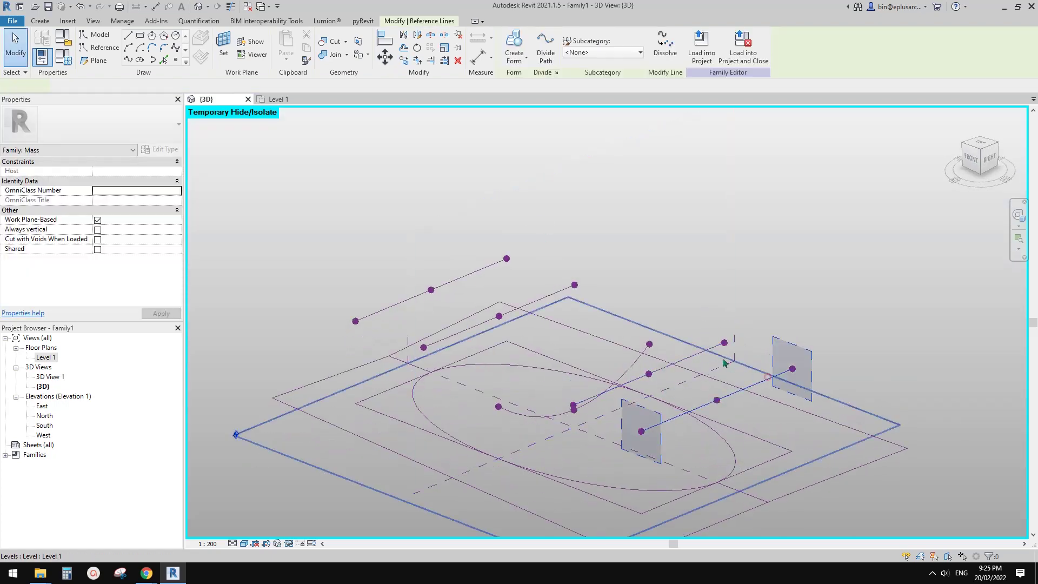
ctrl+click(707, 348)
ctrl+click(639, 357)
ctrl+click(557, 292)
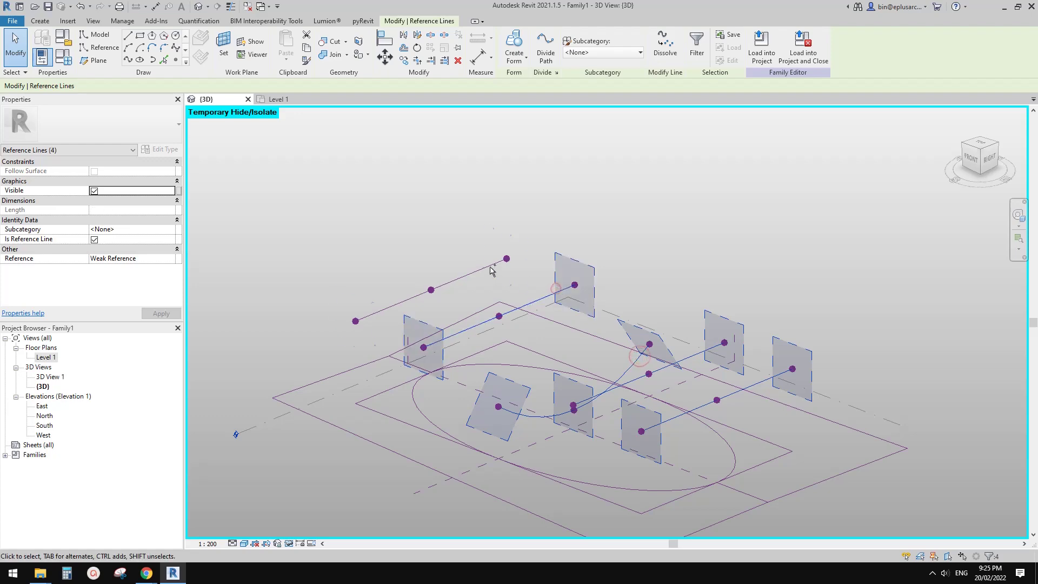
ctrl+click(476, 272)
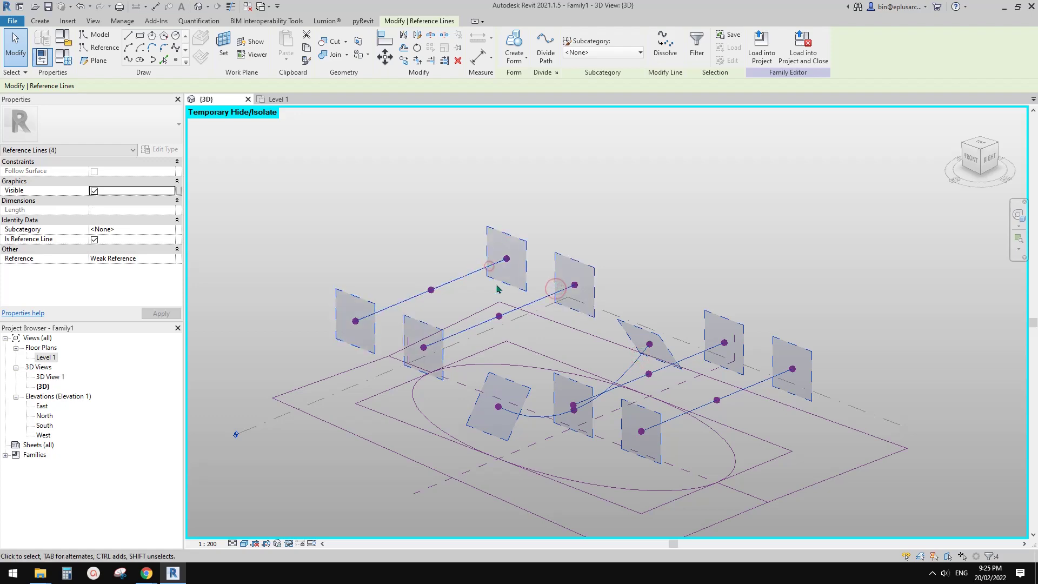
click(528, 47)
key(Escape)
- Restore the temporarily hidden void forms and cut the new surface with both the rear and front voids
mouse_move(699, 157)
shift+middle_down()
mouse_move(827, 201)
mouse_move(746, 244)
mouse_move(780, 266)
mouse_move(739, 287)
mouse_move(697, 289)
shift+middle_up()
key(r)
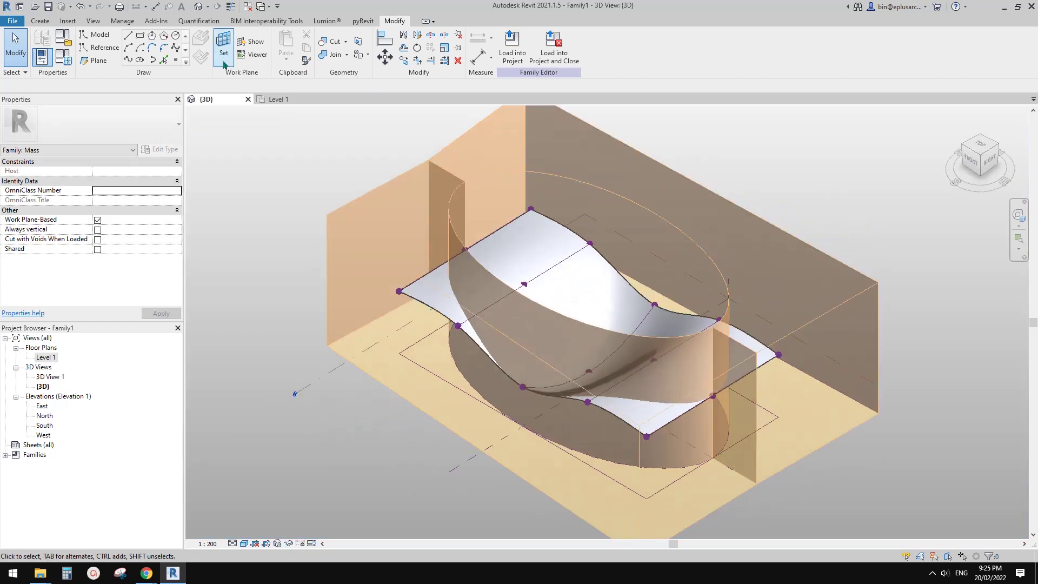
click(542, 251)
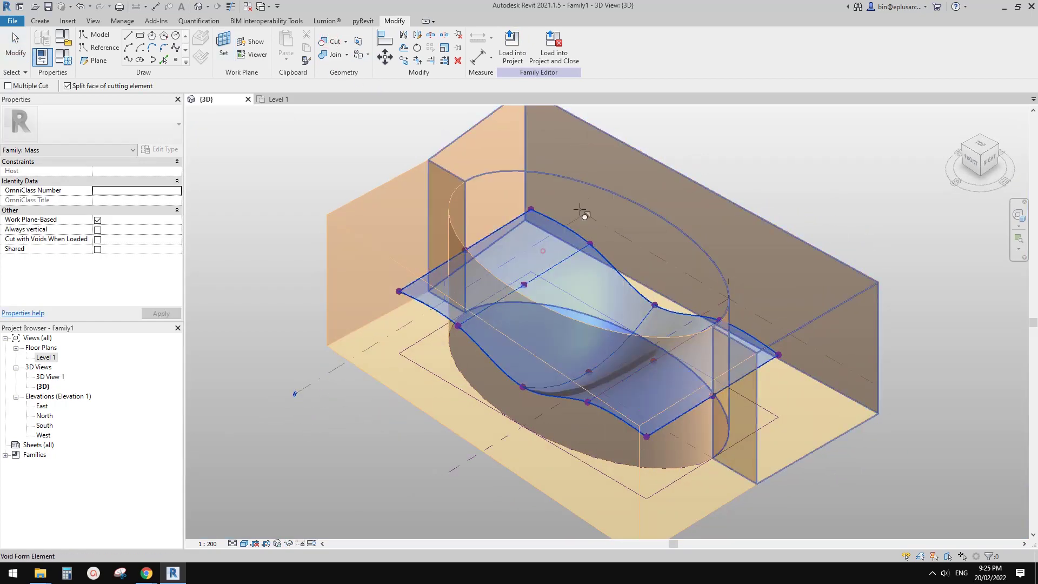
click(615, 173)
click(535, 257)
click(394, 200)
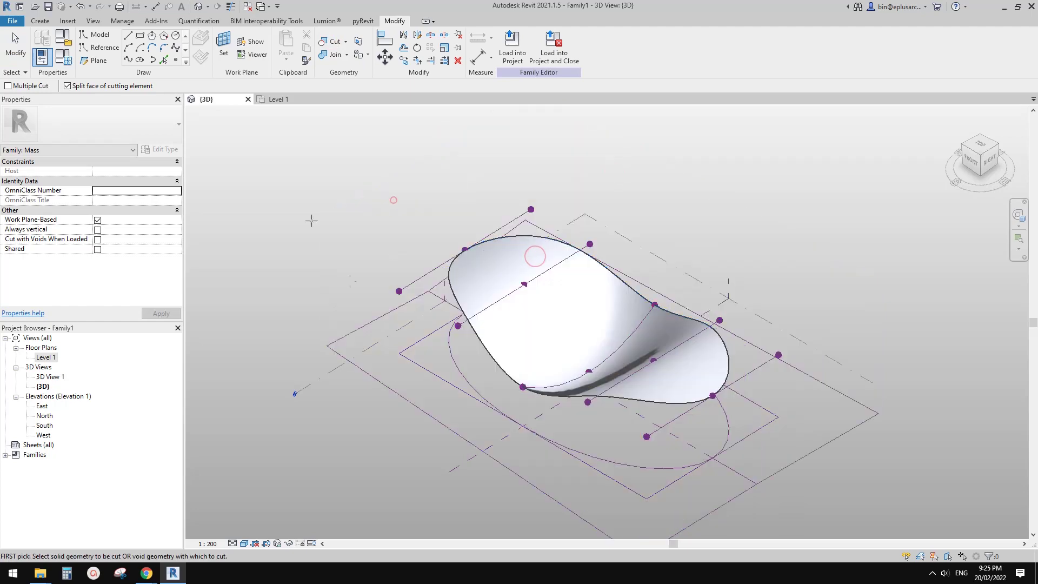
- From the front view, lower the left and right intermediate reference lines together with their points by equal amounts
middle_drag(486, 341, 492, 348)
key(Escape)
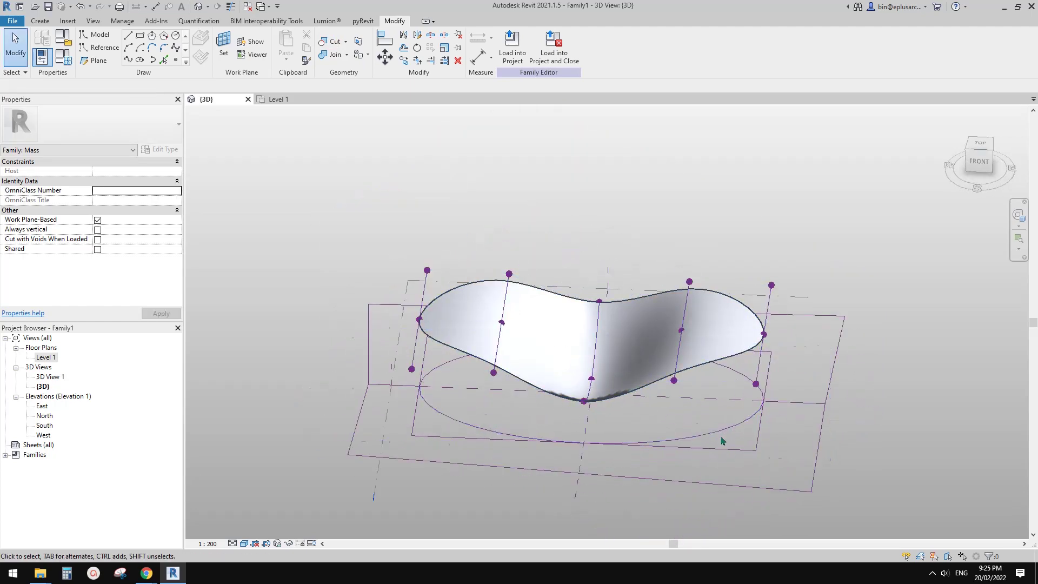
shift+middle_drag(723, 440, 707, 329)
shift+middle_drag(697, 367, 753, 283)
shift+middle_drag(847, 279, 840, 268)
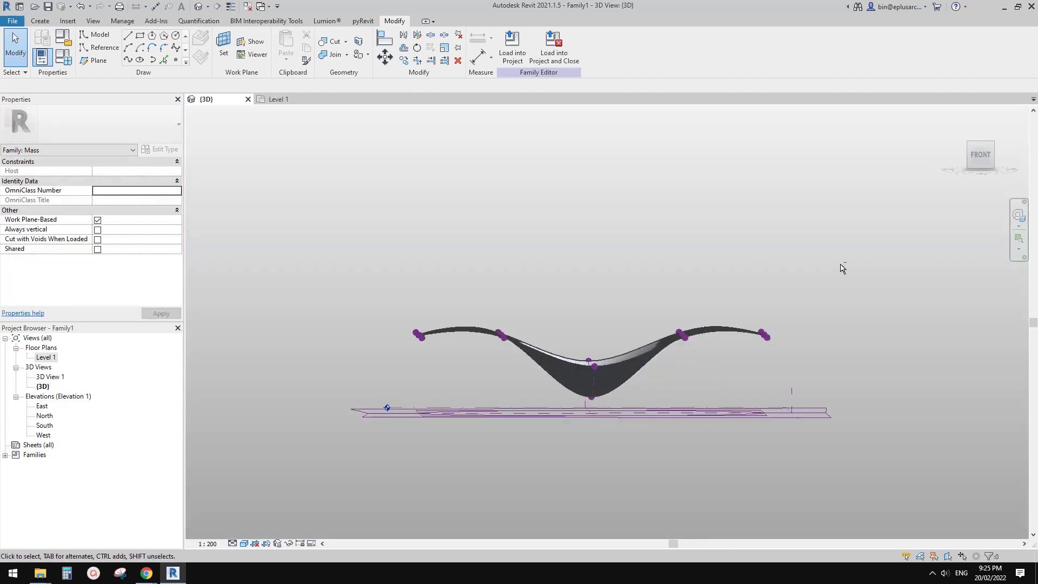
click(982, 158)
scroll(556, 352, up, 5)
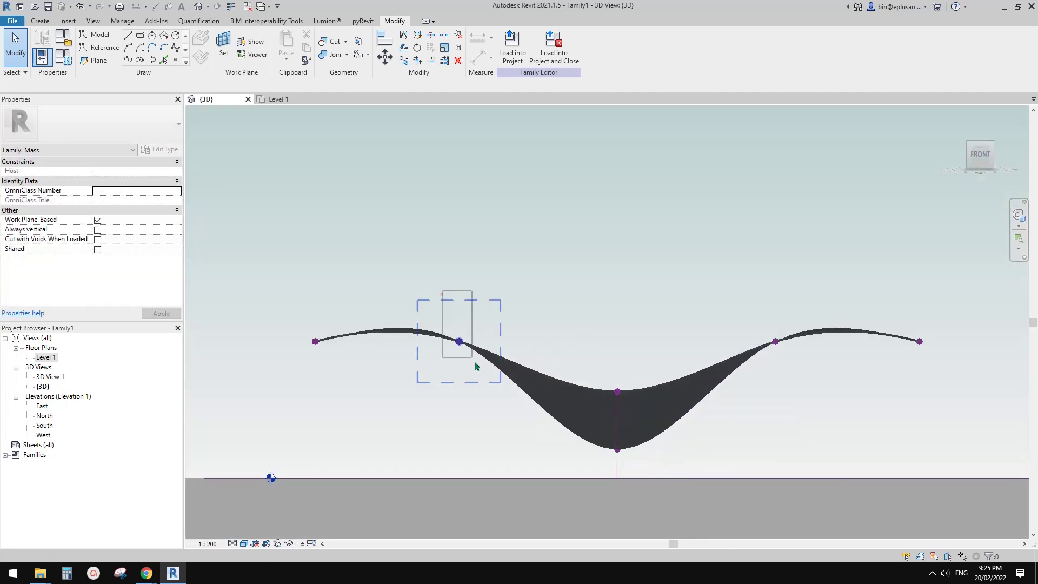
drag(475, 363, 492, 377)
key(Down)
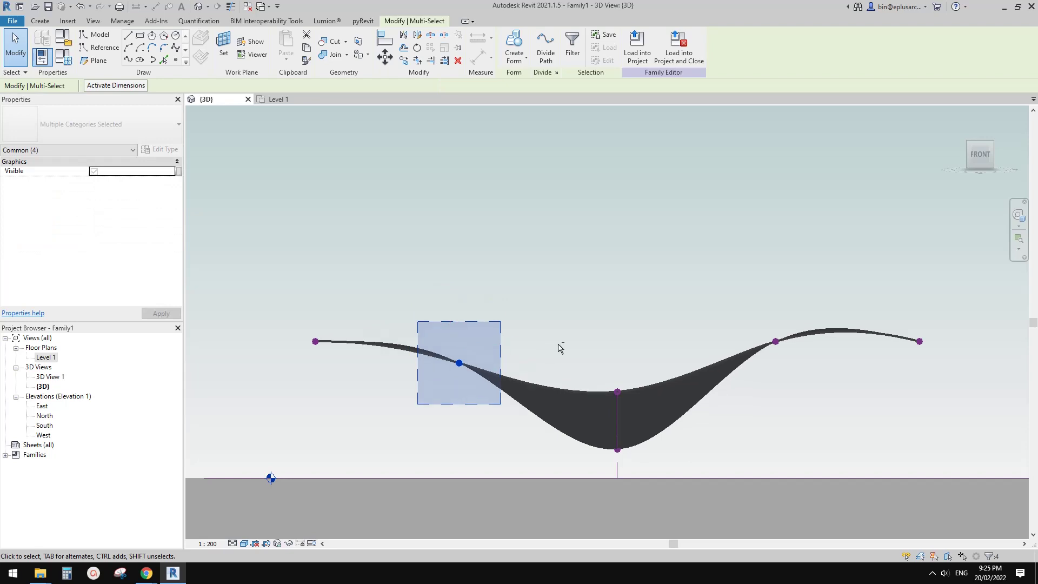
key(Down)
drag(753, 299, 815, 377)
key(Down)
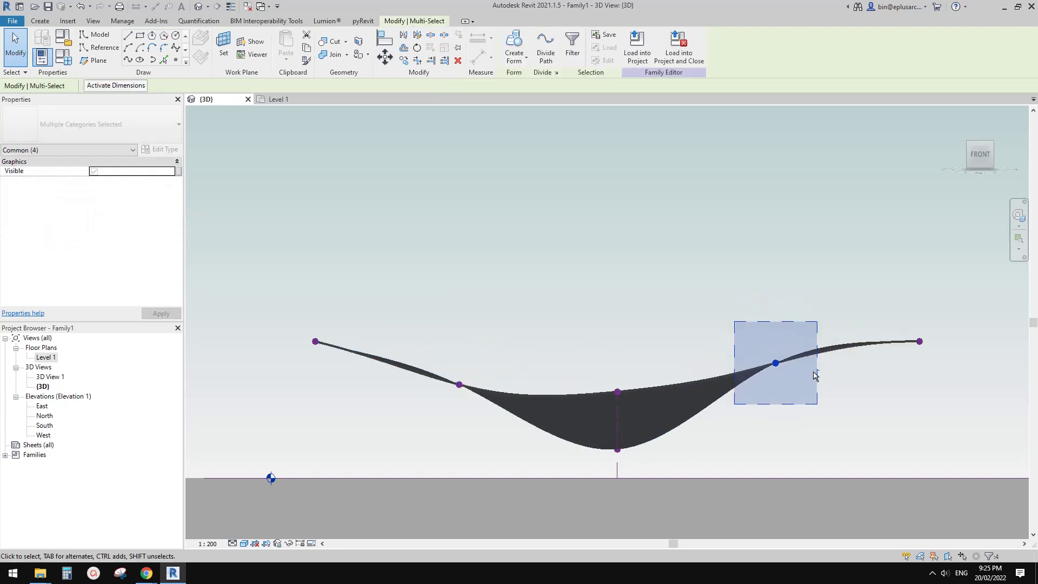
- Lower the front-to-back midpoints of both intermediate reference lines together from the front view to deepen the bowl
shift+middle_drag(802, 385, 768, 452)
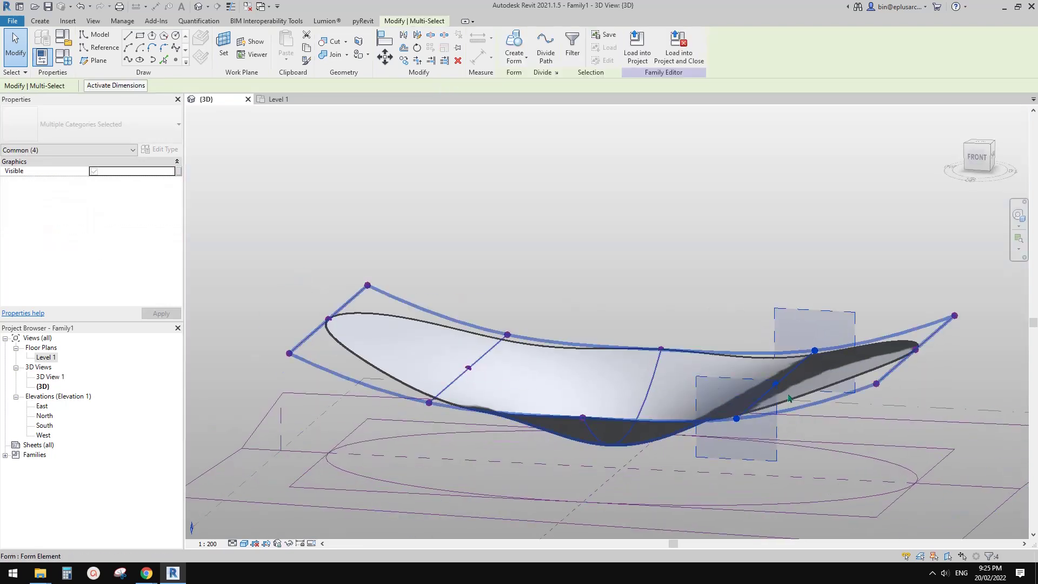
key(Escape)
click(775, 385)
ctrl+click(468, 369)
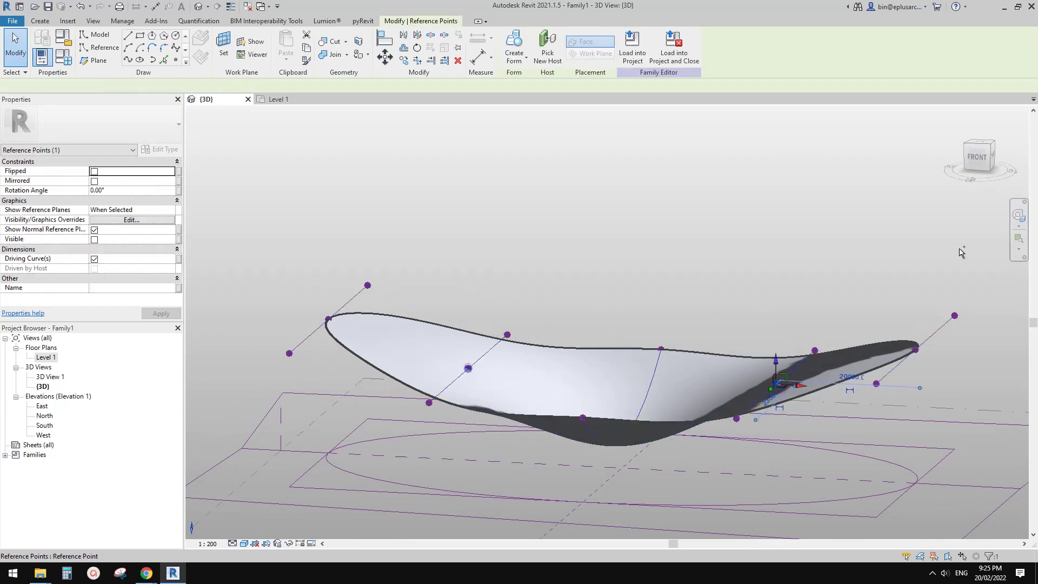
click(977, 157)
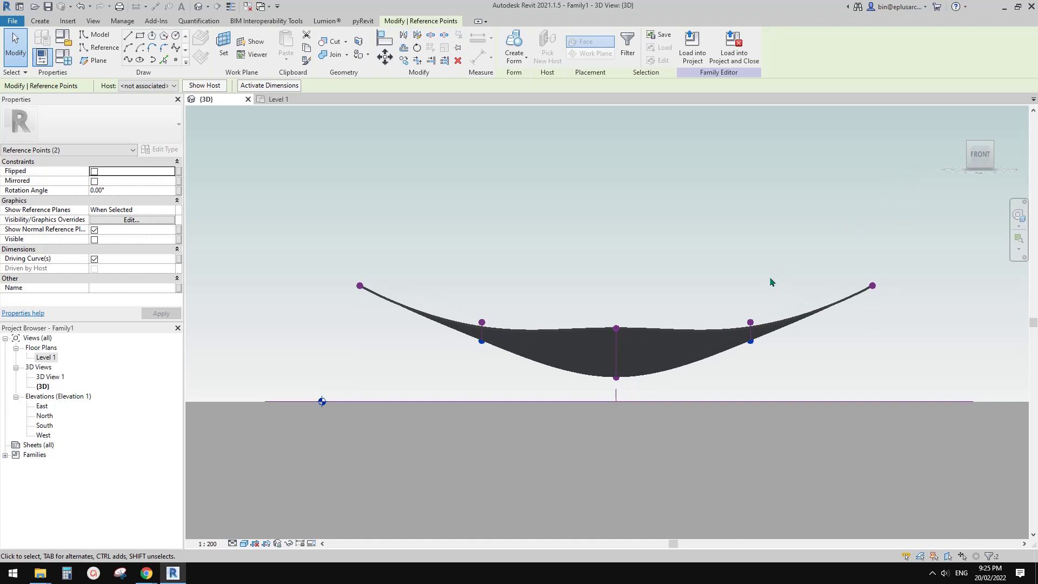
key(Down)
key(Down)
key(Down)
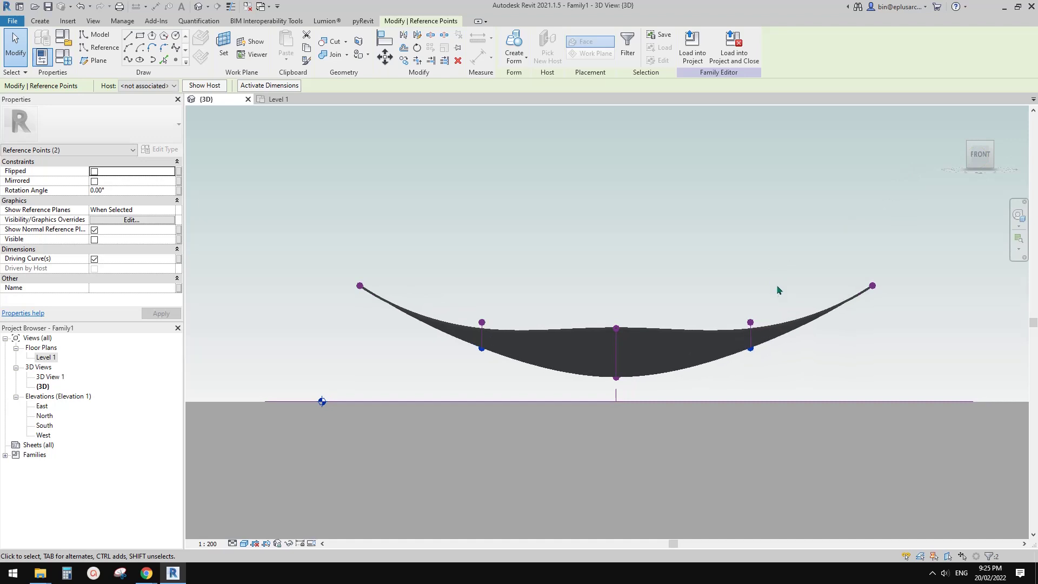
- Raise the end points of the right and left intermediate reference lines by equal amounts to lift the shell's side edges
drag(735, 286, 776, 331)
key(Up)
key(Up)
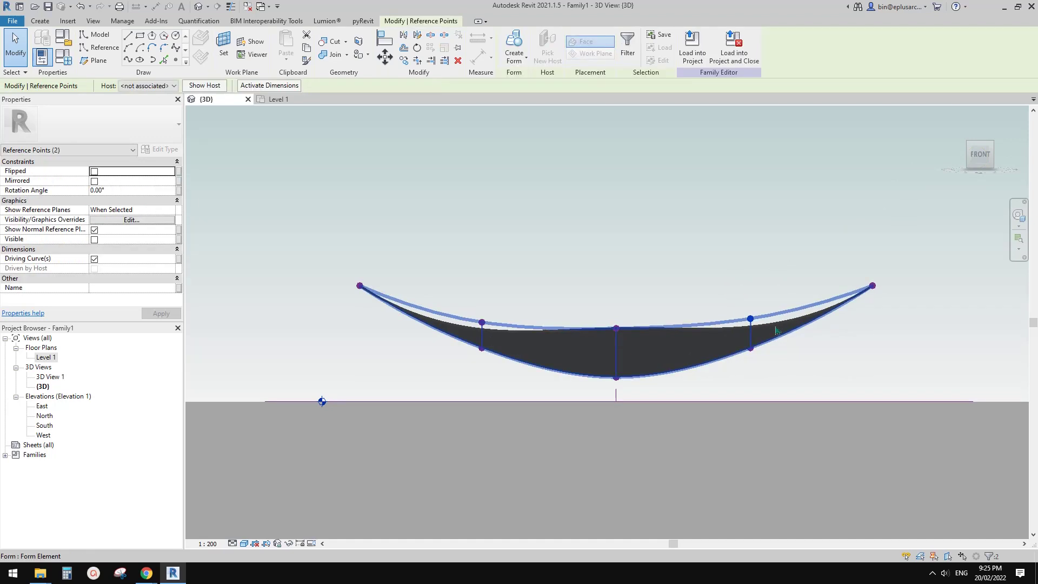
key(Up)
key(Up)
key(Up)
drag(460, 287, 509, 335)
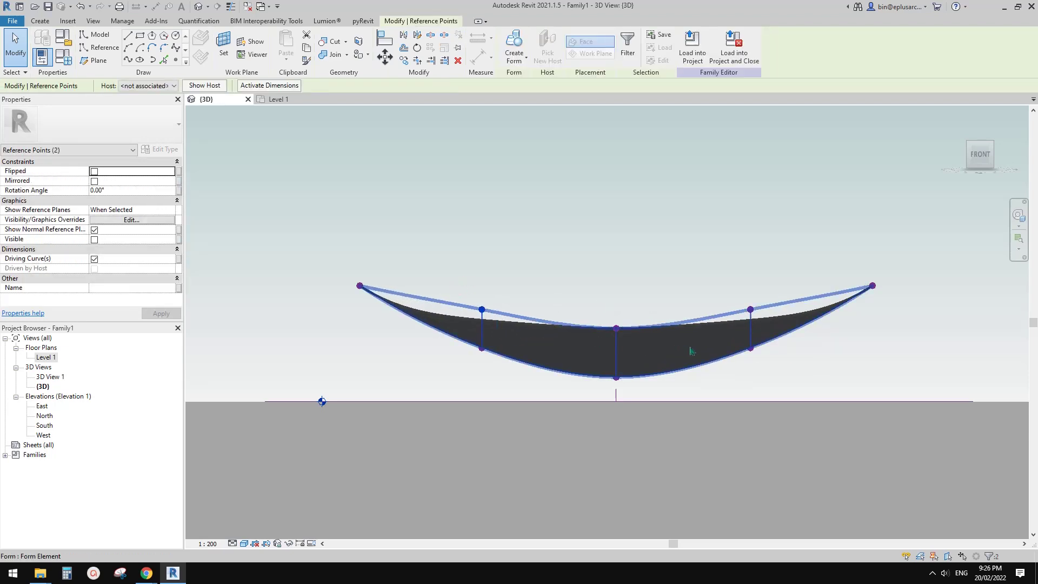
click(892, 317)
- Inspect the reshaped shell, then compare it with the pavilion's exploded structural diagram in Chrome and return to Revit
scroll(839, 295, down, 1)
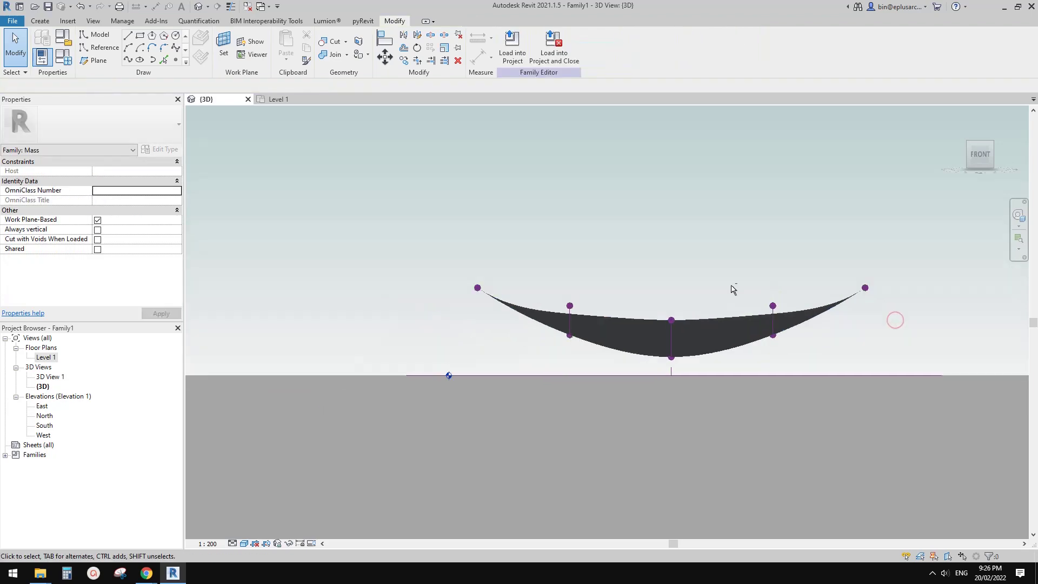
shift+middle_drag(732, 290, 894, 367)
scroll(757, 313, up, 2)
shift+middle_drag(755, 315, 356, 508)
click(200, 527)
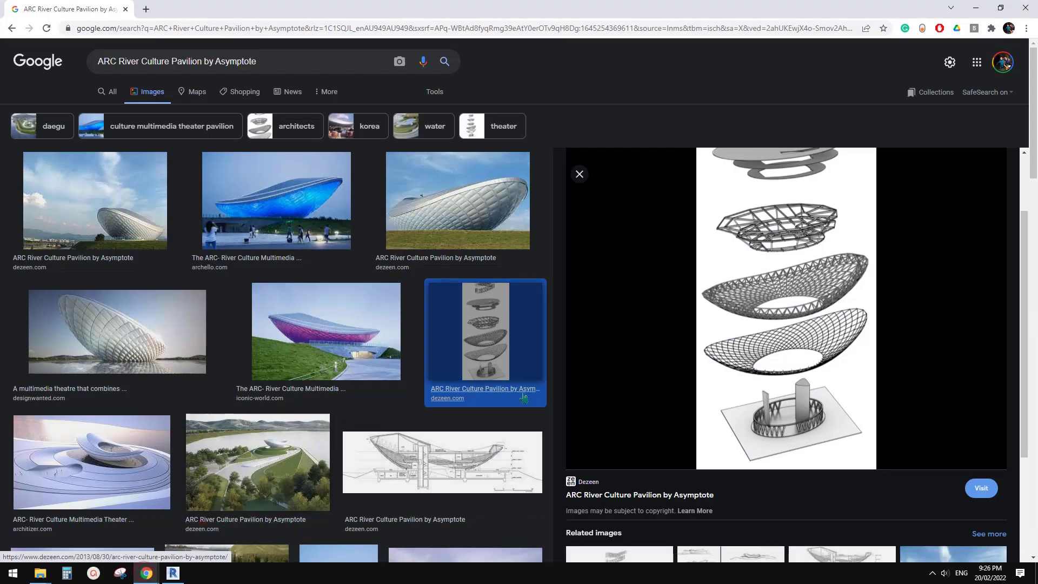
click(173, 573)
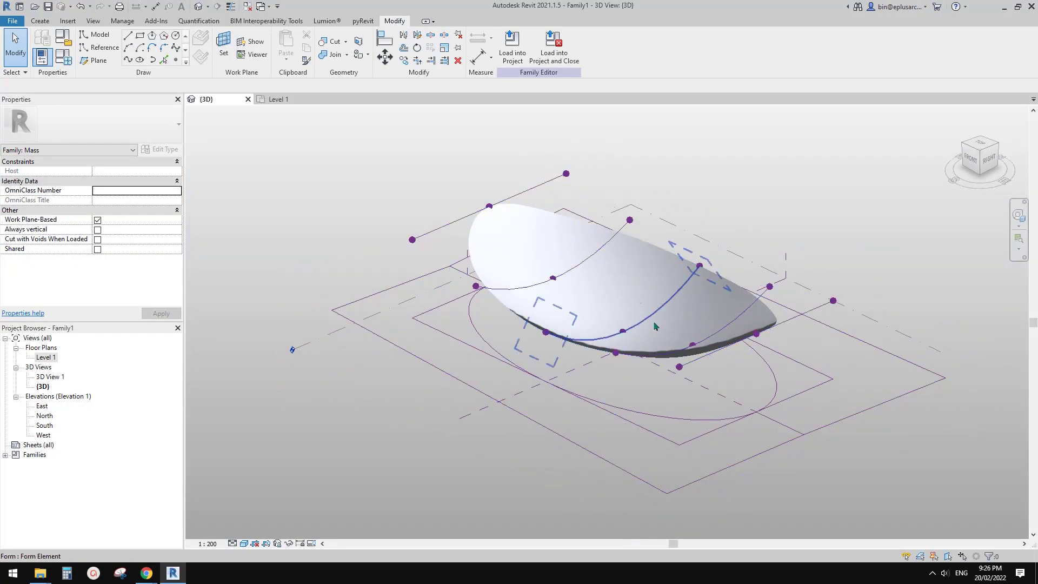
- In the Level 1 plan, draw a reference ellipse centred on the reference planes' intersection, with half-axes of 19000 and 9000 mm
double_click(48, 358)
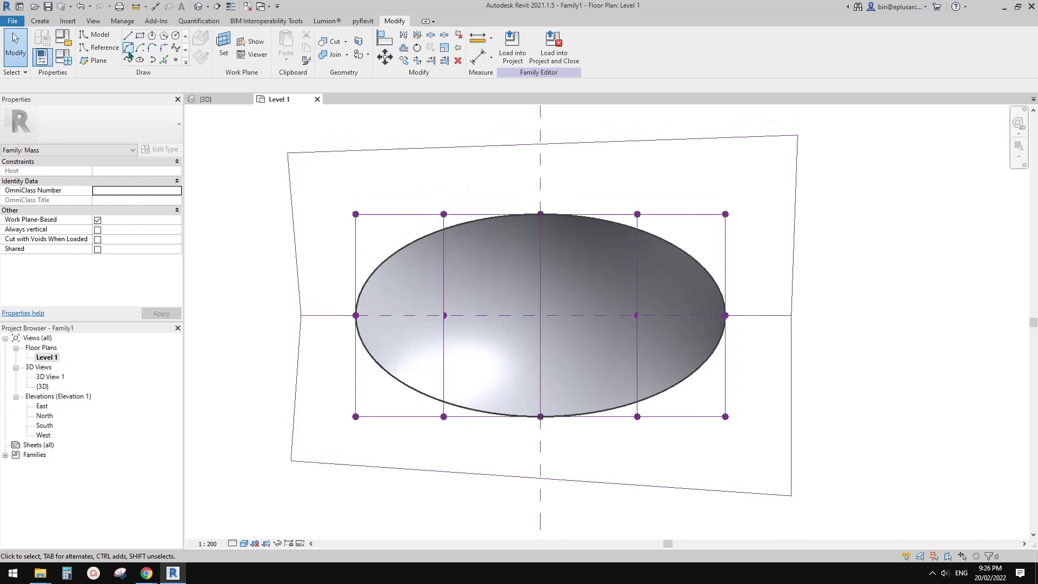
click(103, 48)
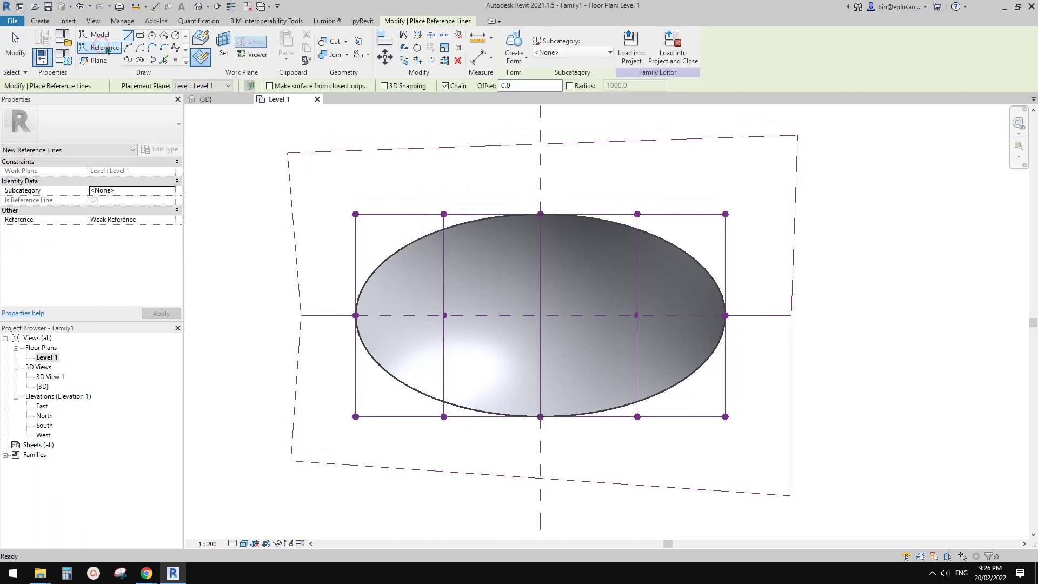
click(140, 60)
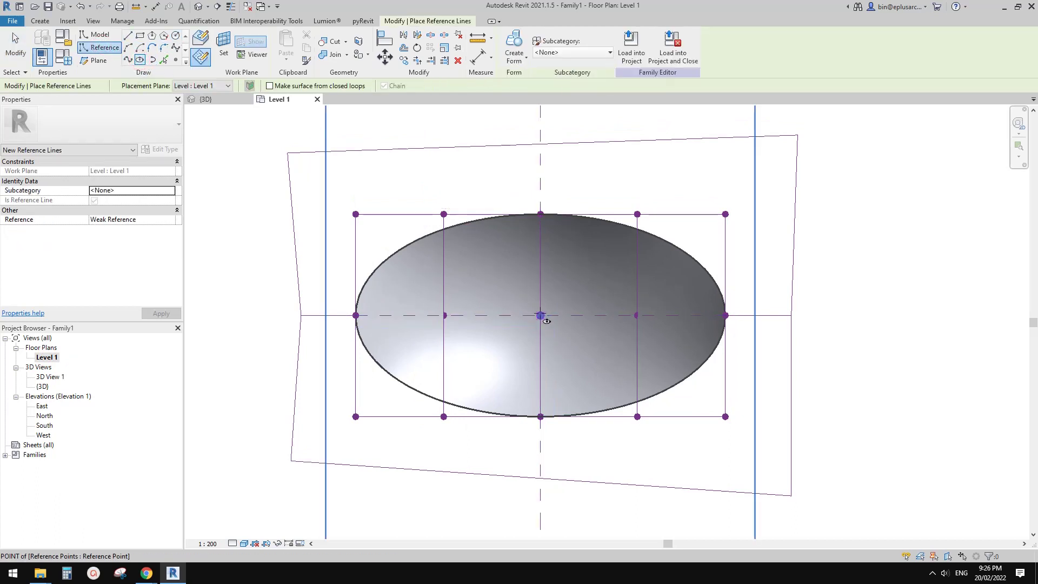
click(541, 315)
key(Escape)
key(Escape)
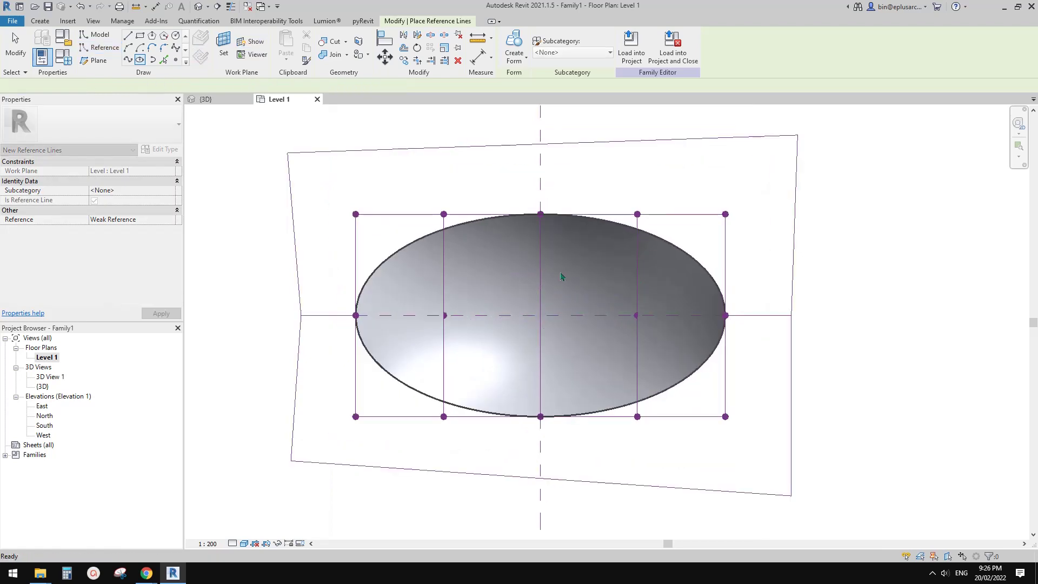
key(Return)
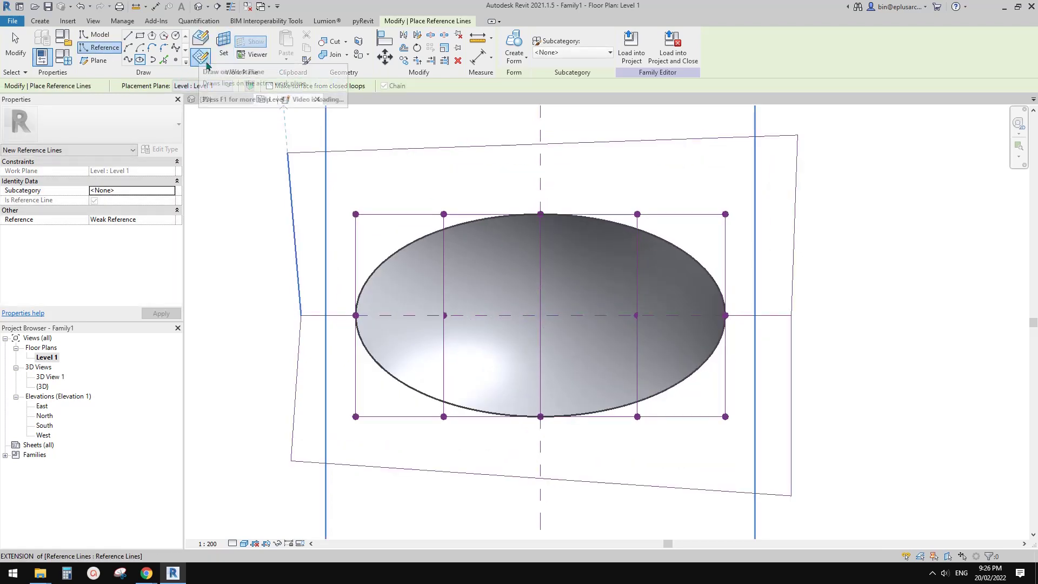
click(540, 315)
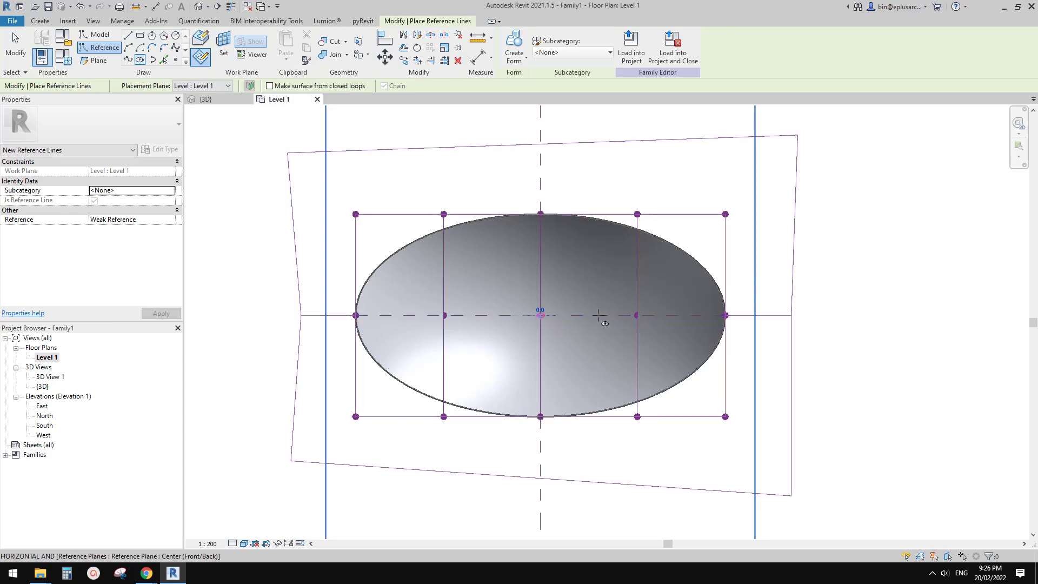
click(540, 276)
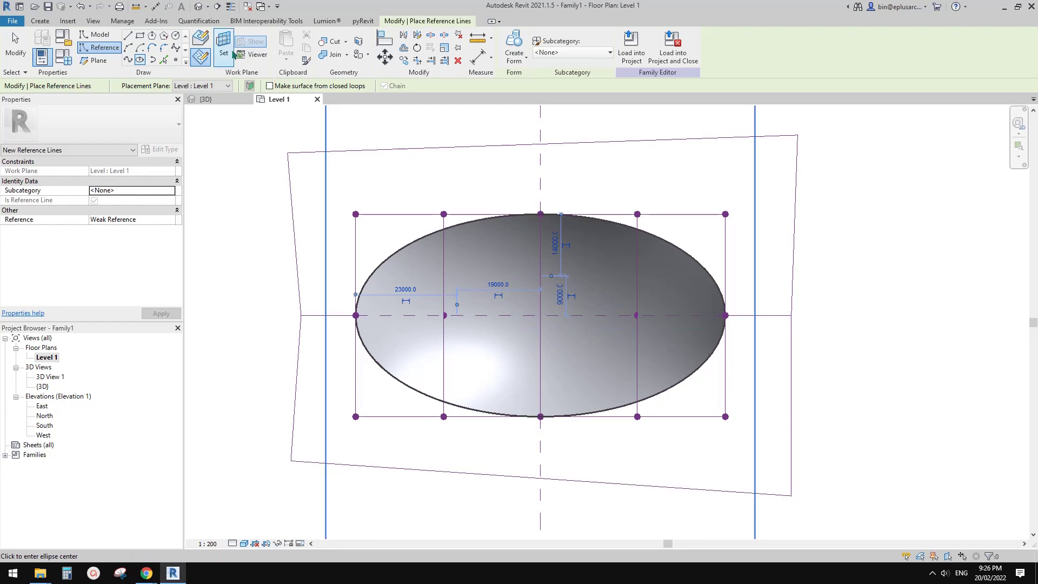
click(198, 10)
key(Escape)
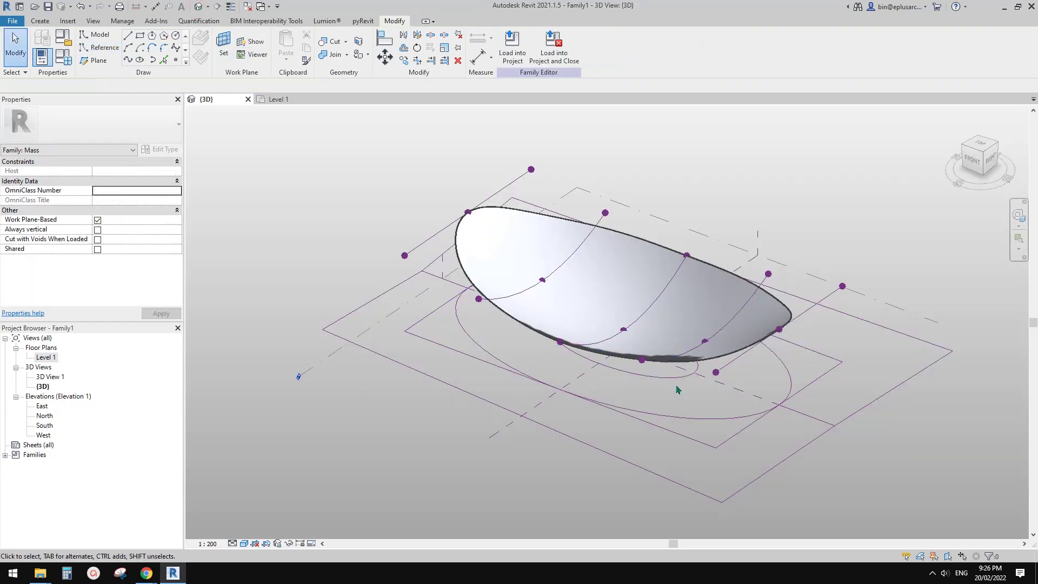
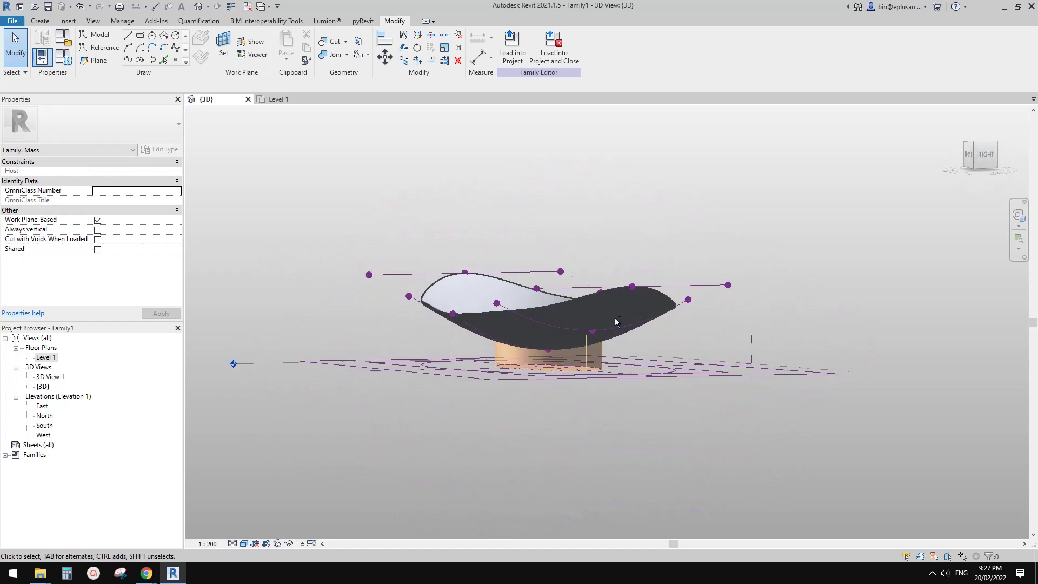
- Try to cut the shell surface with the central elliptical void
shift+middle_drag(589, 378, 656, 426)
scroll(599, 382, up, 3)
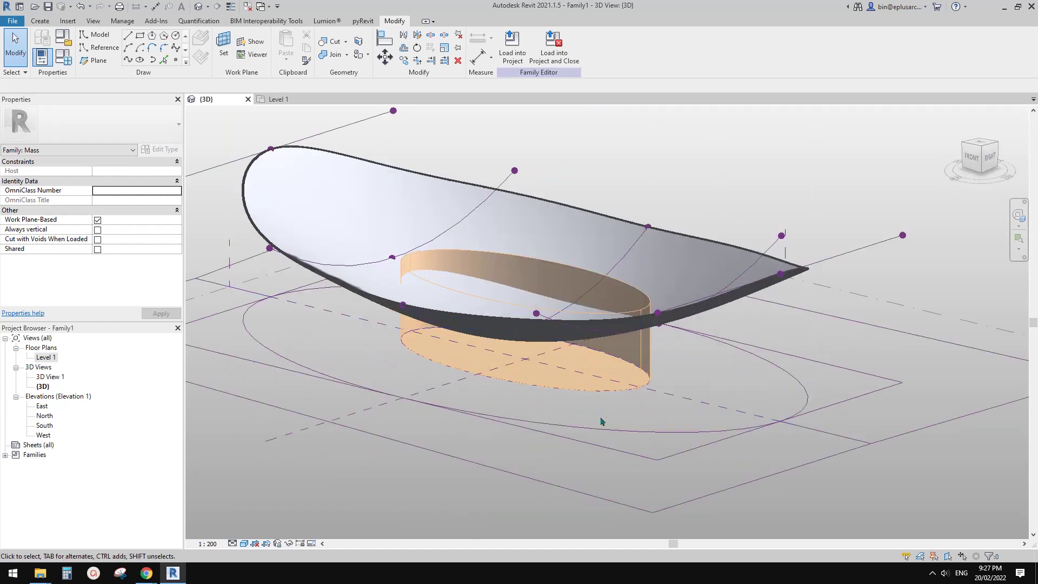
click(577, 385)
scroll(576, 385, down, 1)
key(Escape)
shift+middle_drag(532, 316, 510, 371)
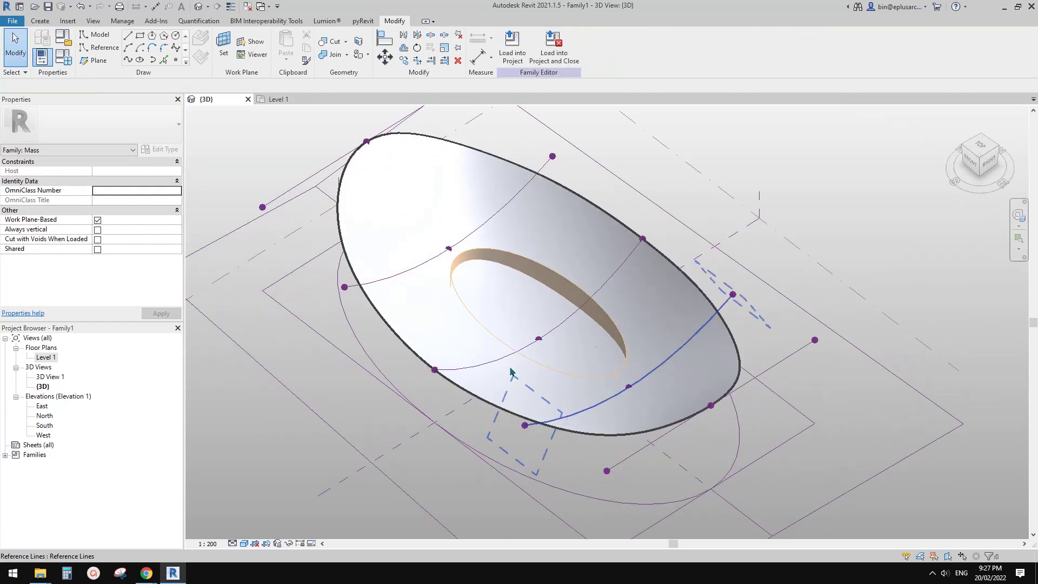
click(331, 42)
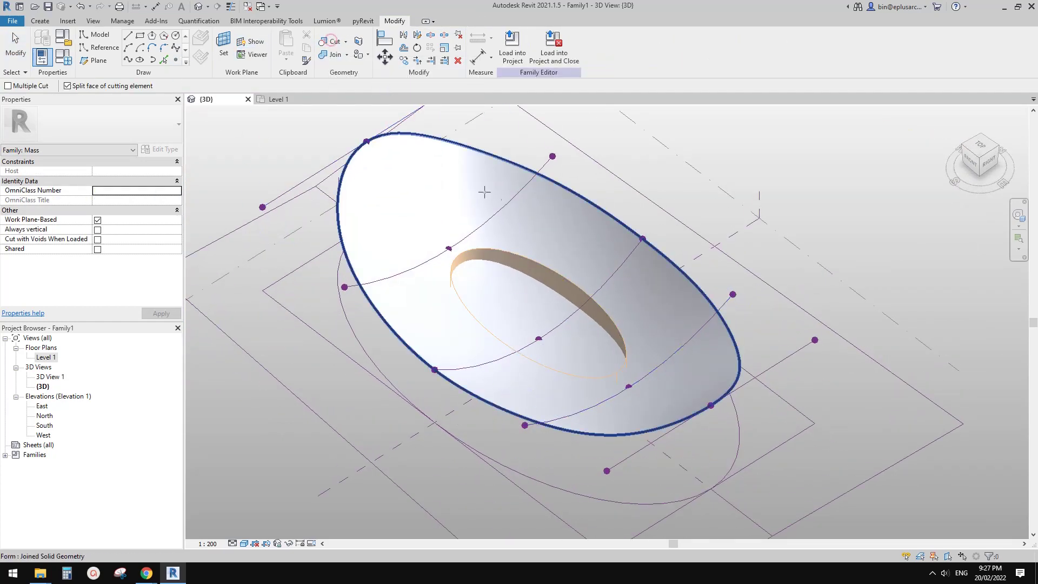
click(403, 135)
shift+middle_drag(610, 422, 597, 389)
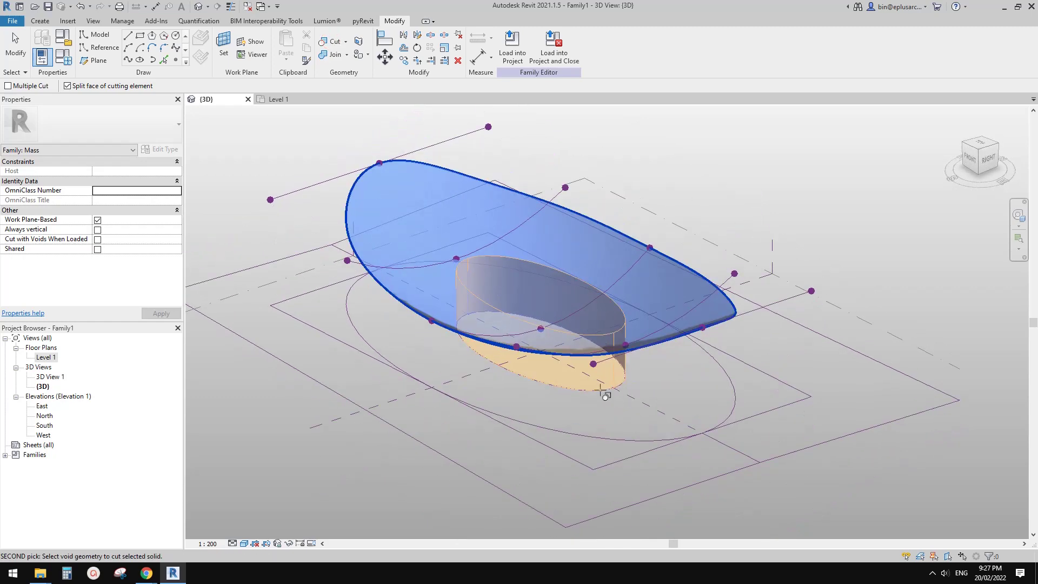
click(593, 393)
click(569, 389)
click(589, 393)
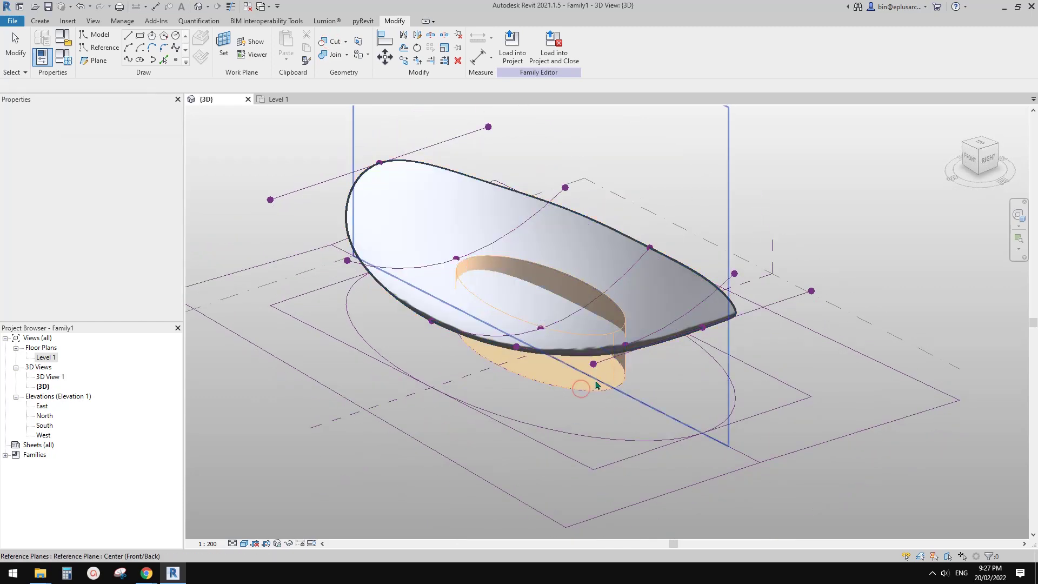
key(Escape)
- Delete the central elliptical void form, keeping its reference ellipse
click(572, 389)
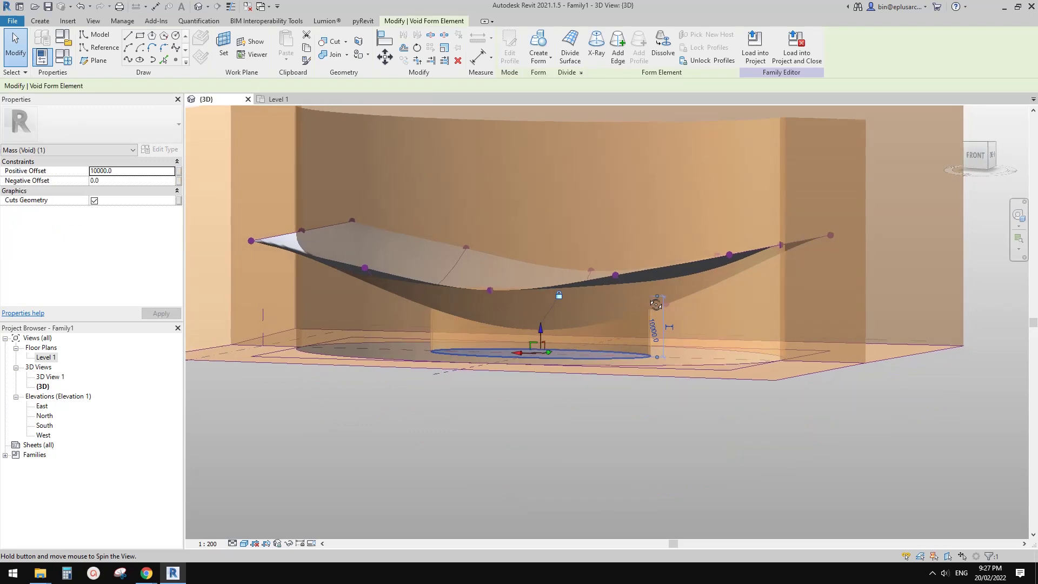
key(Escape)
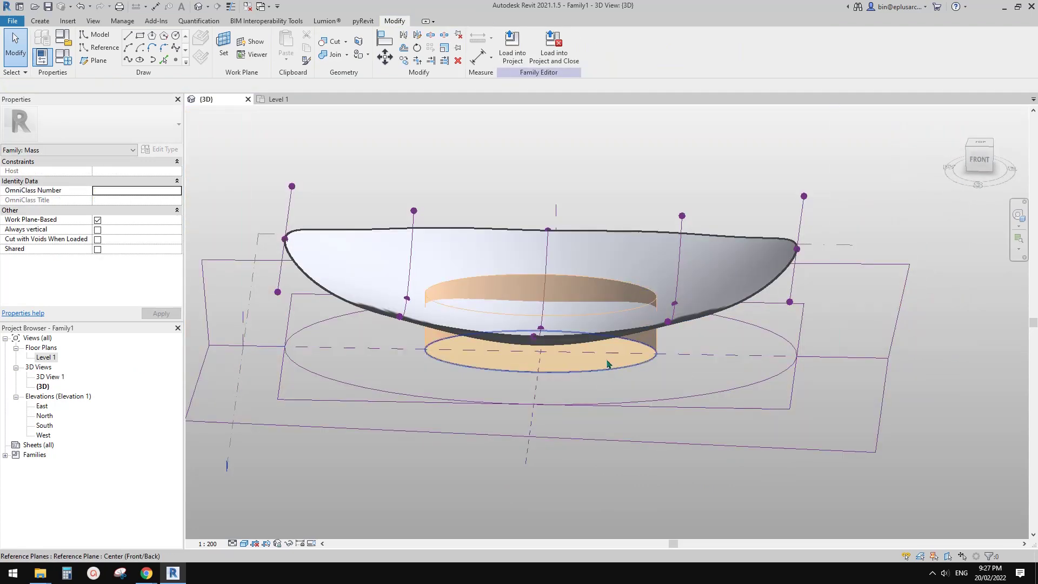
click(606, 364)
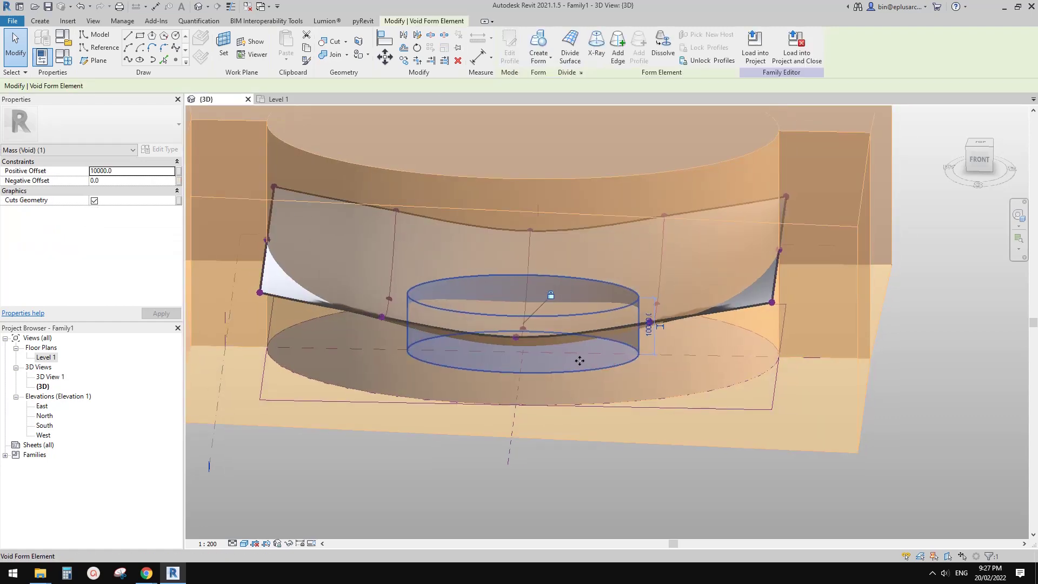
key(Escape)
- Shorten the inner reference ellipse's longer half-axis to 17000 mm
click(447, 369)
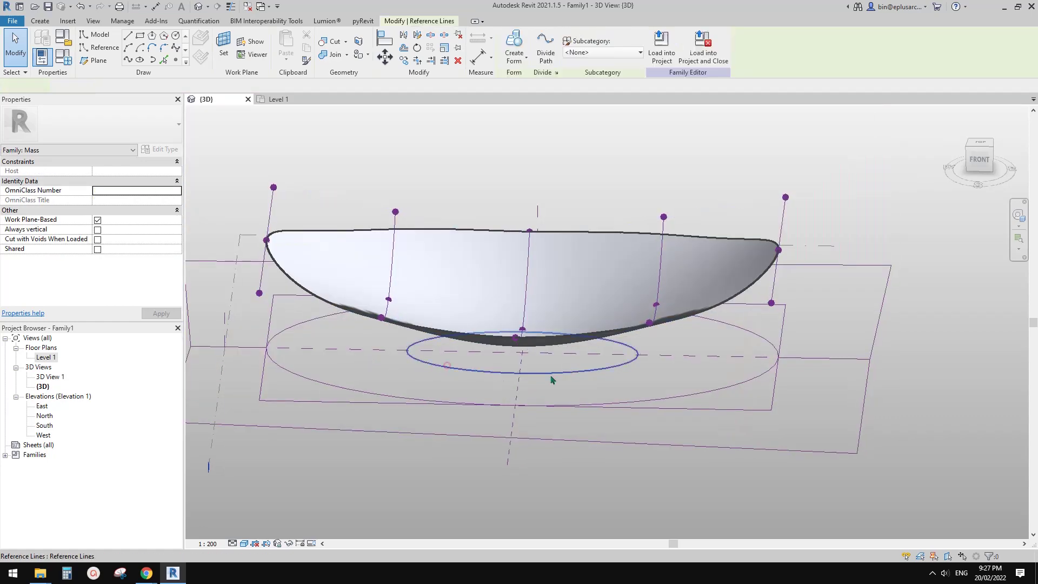
shift+middle_drag(552, 380, 412, 460)
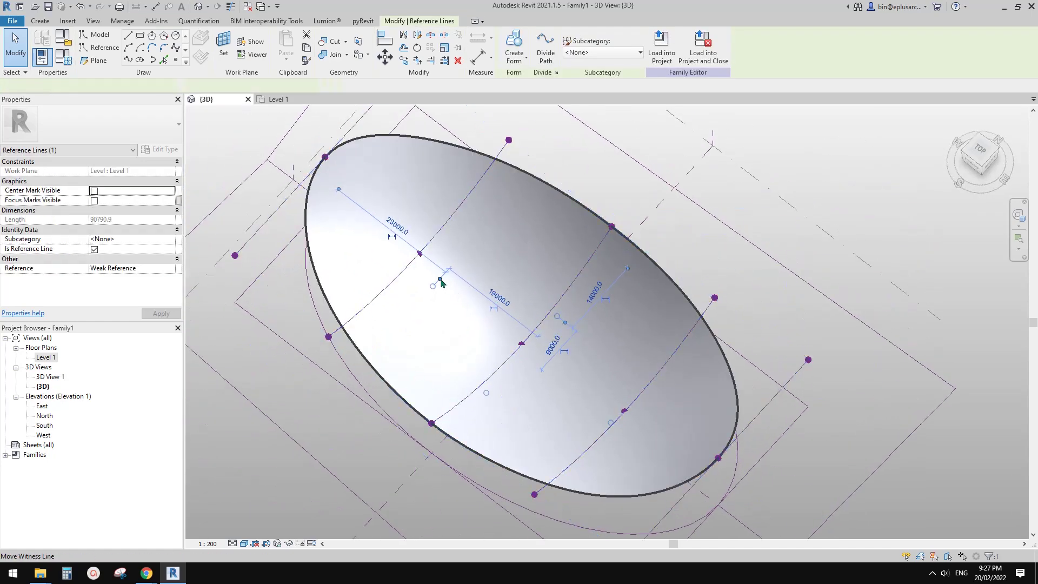
drag(432, 286, 442, 295)
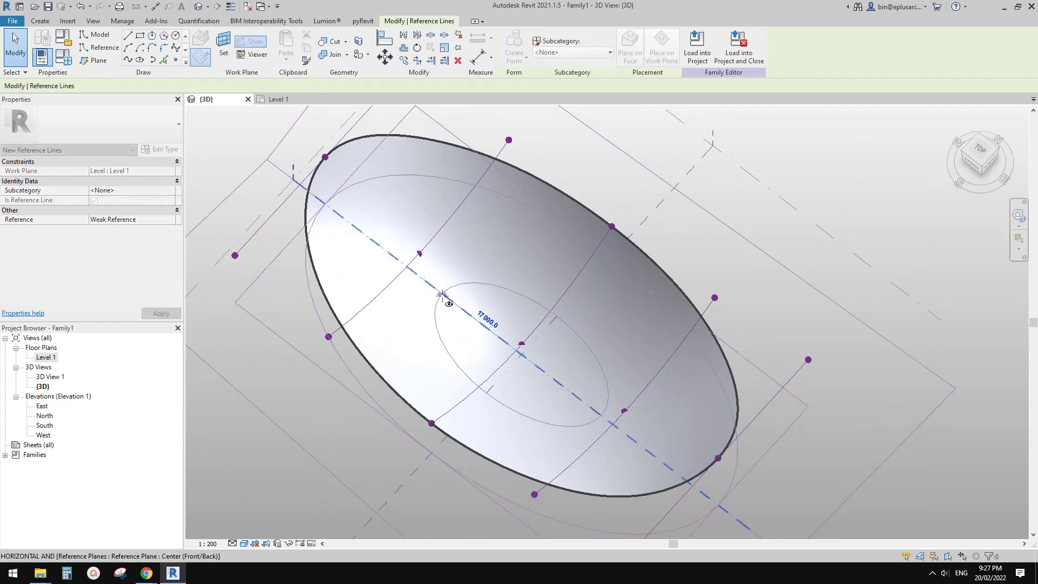
- Create a void form from the inner 17000 by 9000 mm reference ellipse, choosing the extruded shape
shift+middle_drag(505, 359, 593, 292)
click(513, 57)
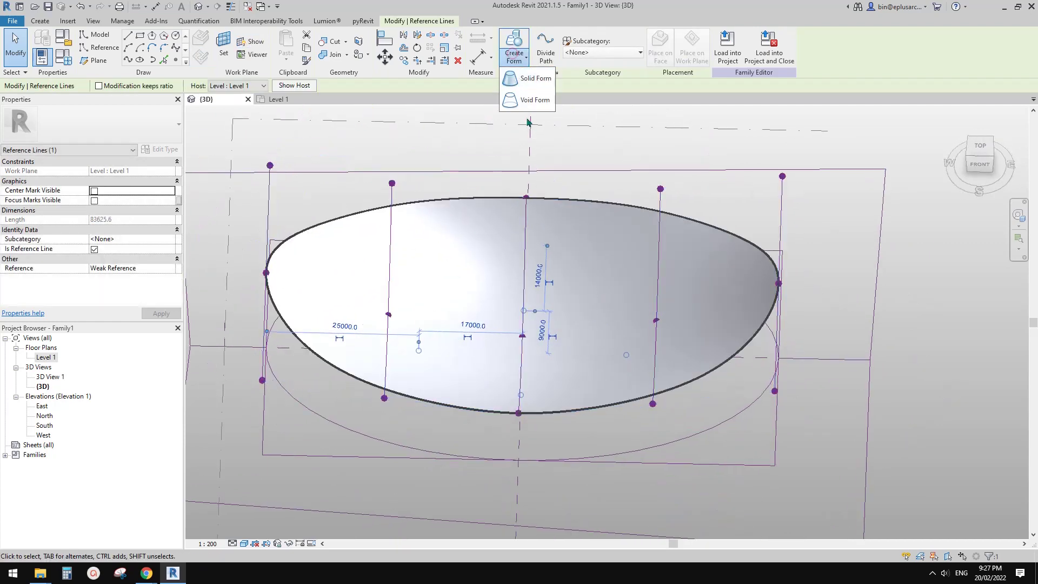
click(527, 102)
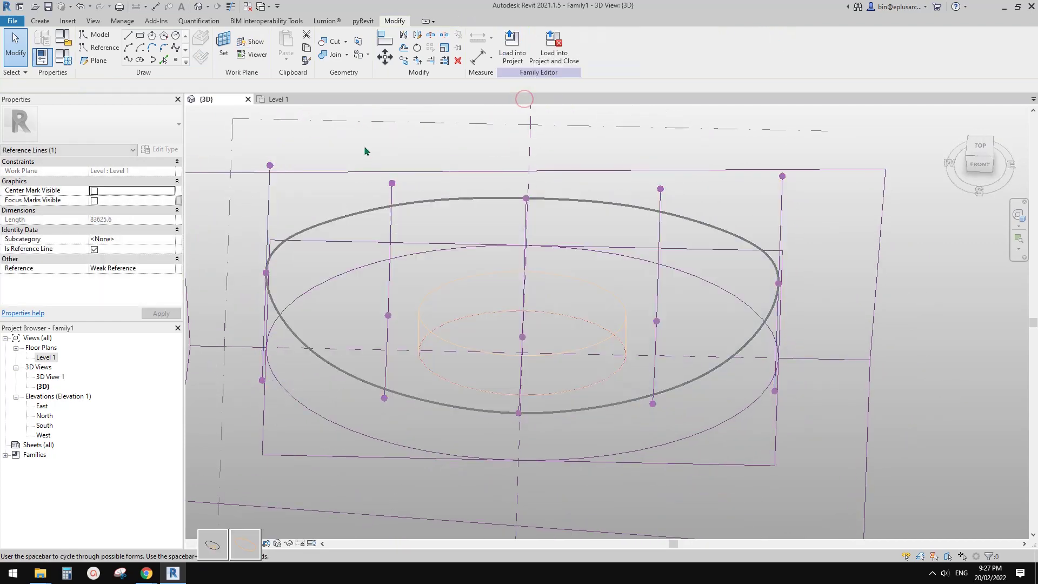
click(238, 539)
shift+middle_drag(494, 318, 534, 297)
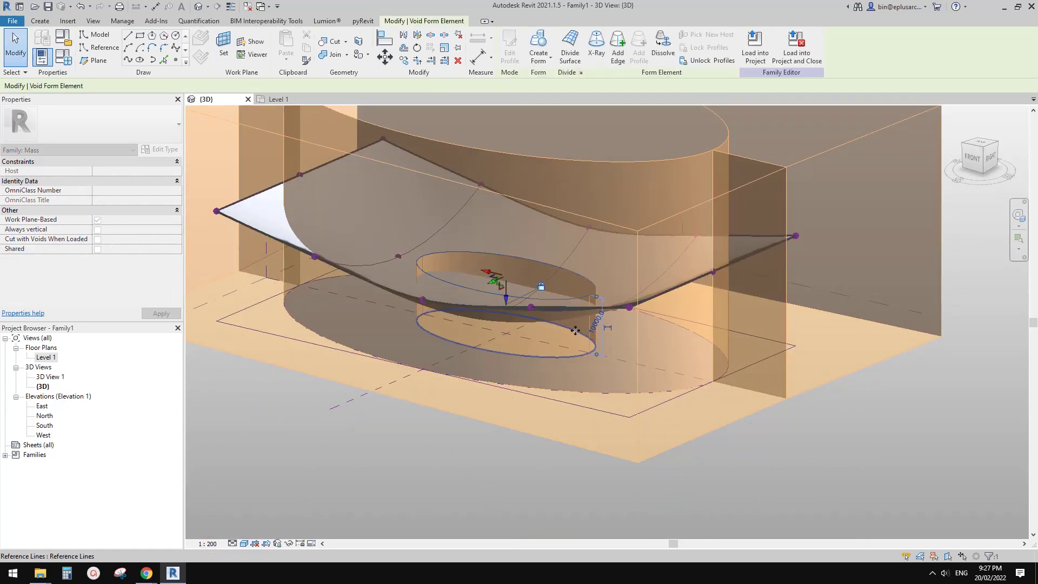
key(Escape)
scroll(659, 377, down, 2)
shift+middle_drag(637, 370, 620, 359)
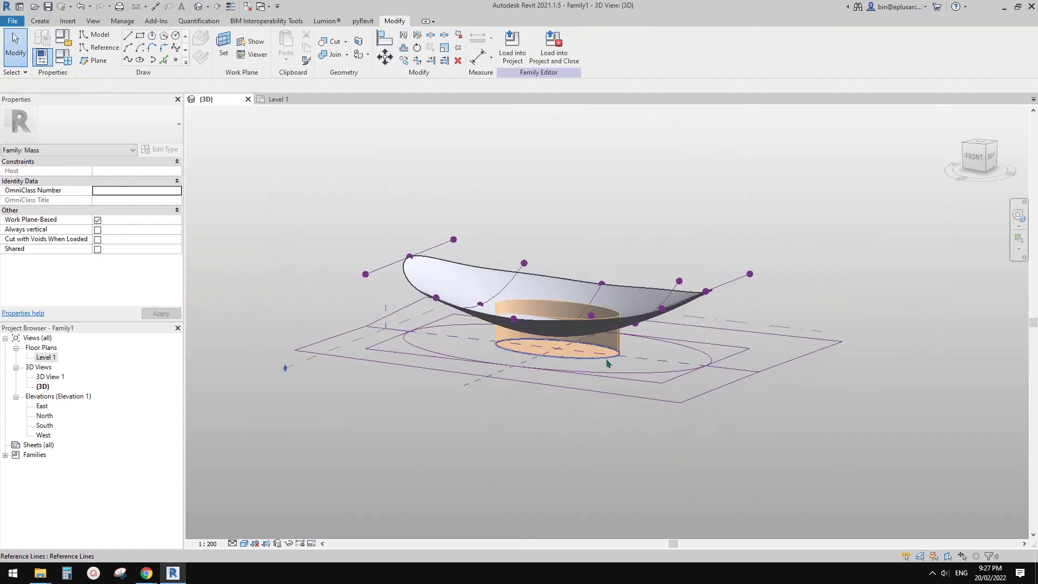
- Set the central elliptical void's height to 19000 mm so it cuts through the shell
click(607, 362)
scroll(607, 361, up, 2)
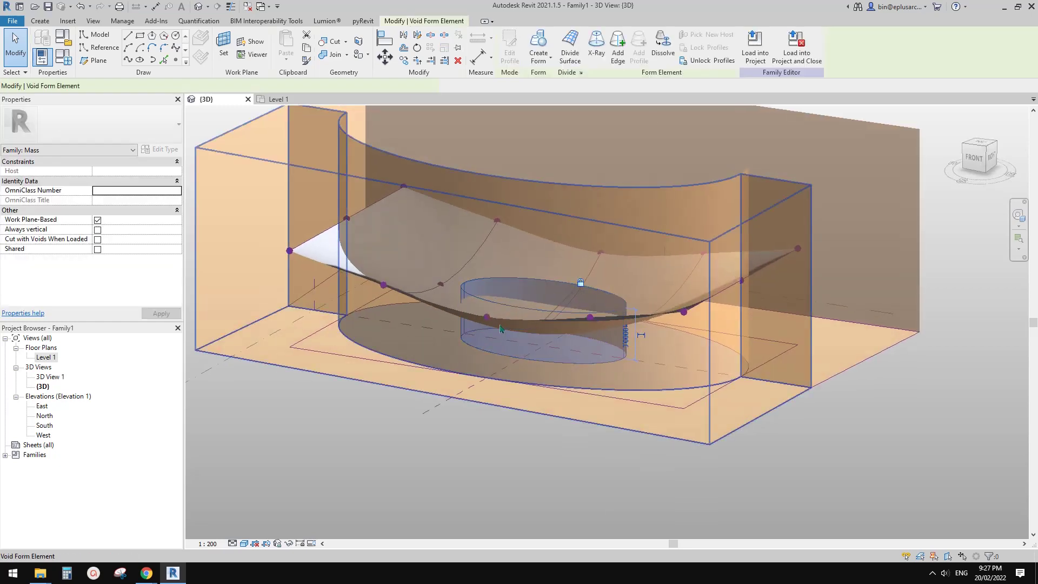
key(Delete)
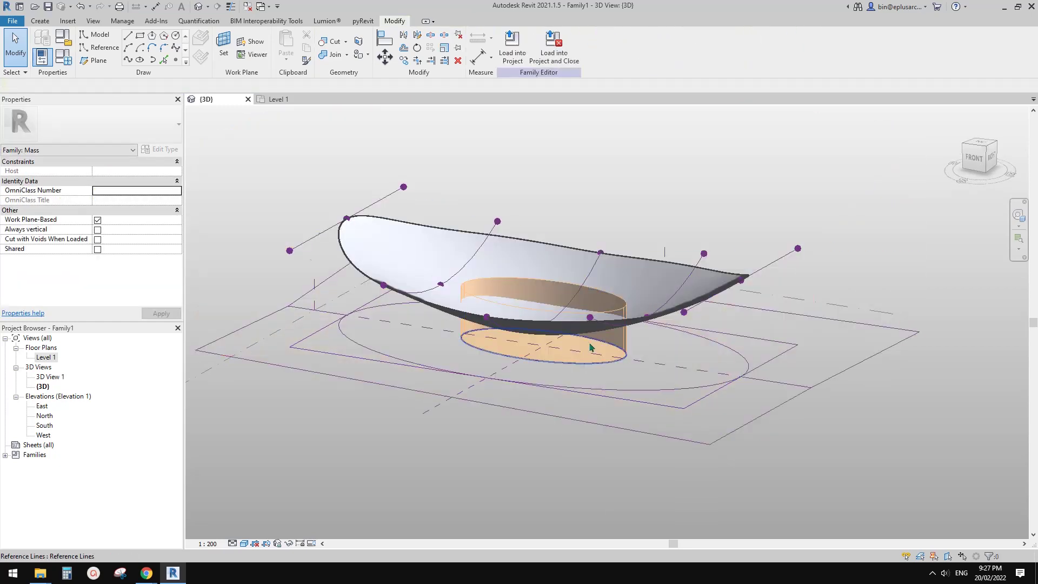
key(ctrl+z)
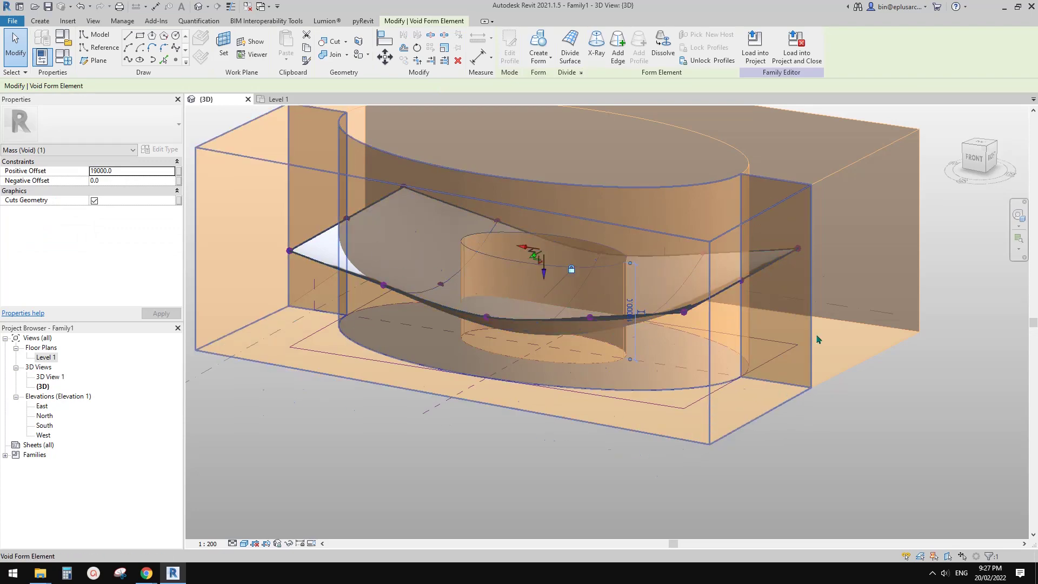
key(Delete)
shift+middle_drag(818, 339, 664, 405)
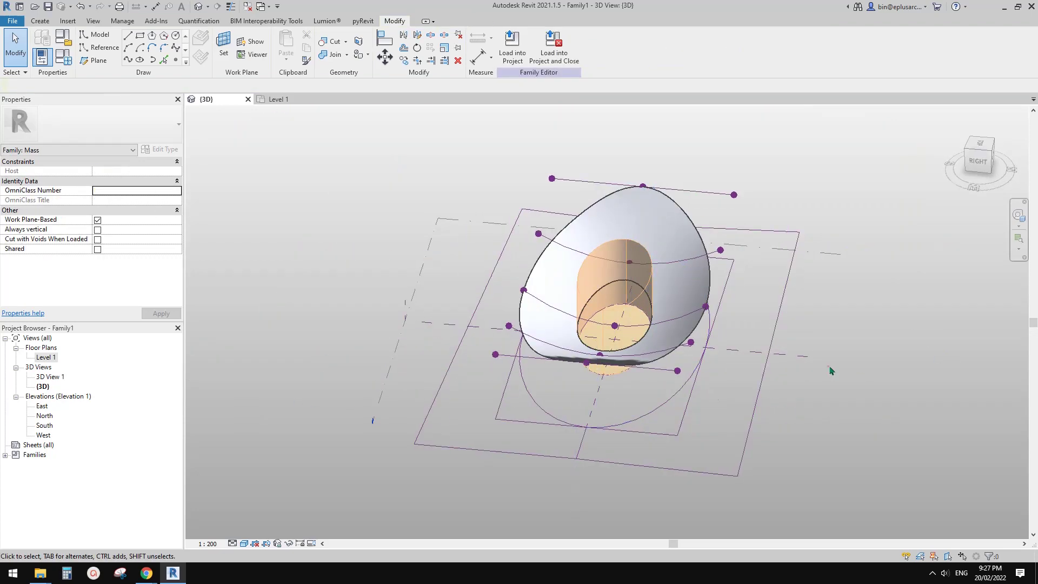
shift+middle_drag(831, 371, 629, 314)
scroll(629, 314, up, 5)
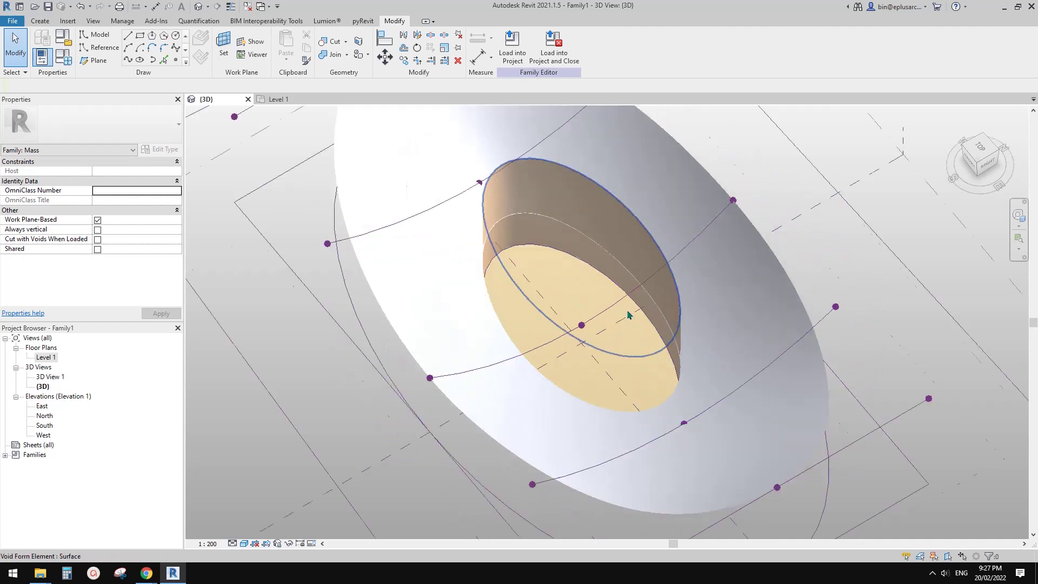
- Temporarily hide the central elliptical void form and view the shell's opening from below
scroll(528, 219, down, 5)
shift+middle_drag(528, 219, 624, 214)
click(614, 210)
scroll(609, 232, up, 3)
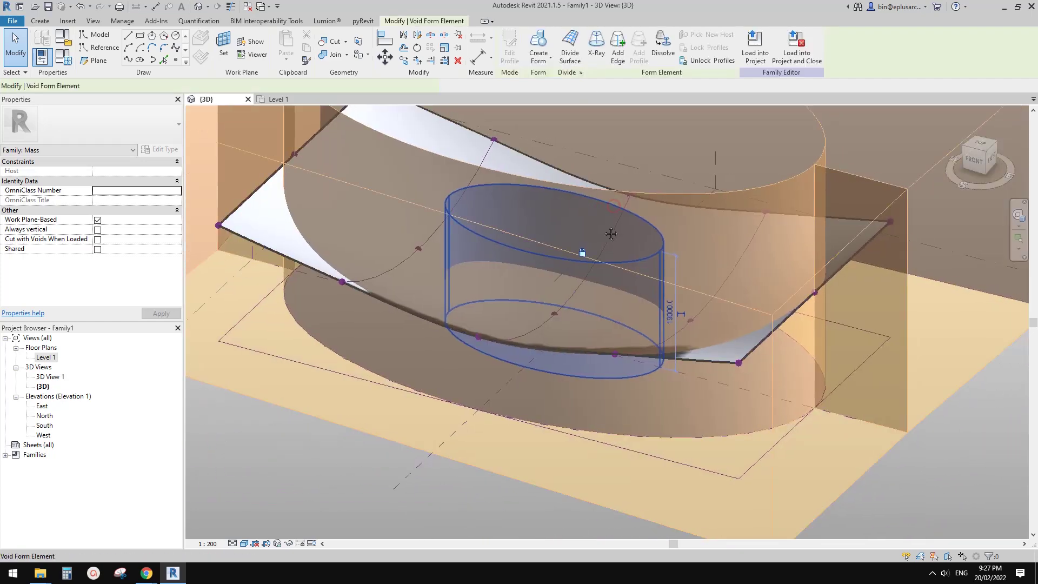
key(h)
key(h)
shift+middle_drag(667, 271, 318, 440)
scroll(646, 313, up, 2)
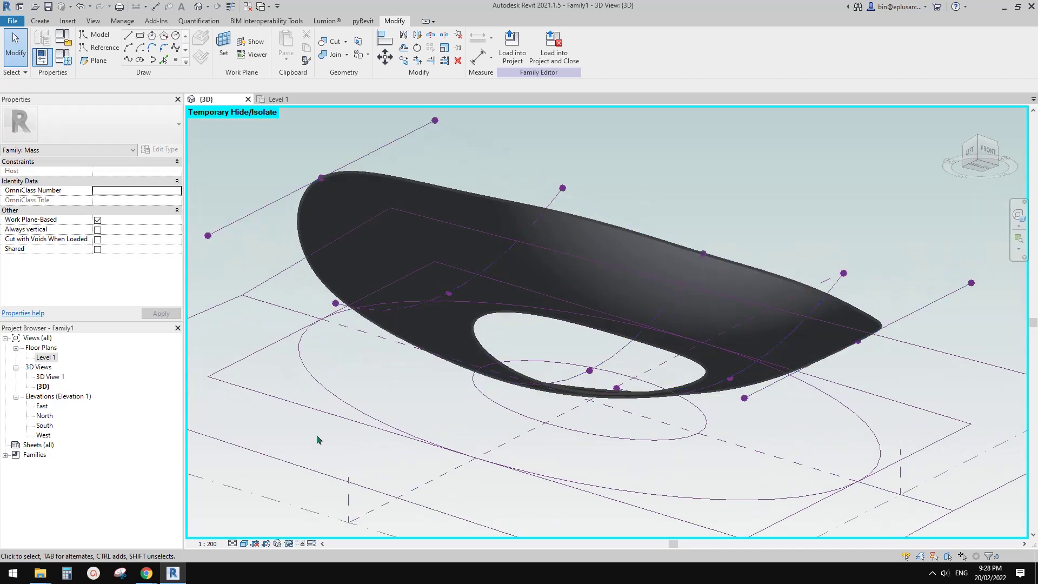
- Switch to Chrome to examine the ARC River Culture Pavilion's exploded structure diagram, and return to the Revit model
mouse_move(147, 573)
click(313, 535)
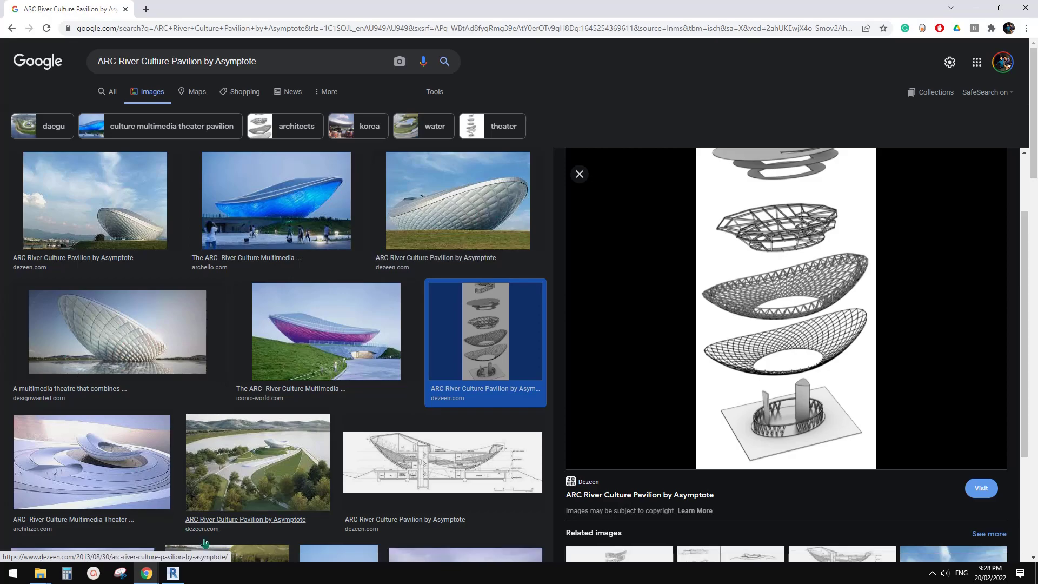
click(174, 572)
middle_drag(550, 361, 531, 366)
key(Tab)
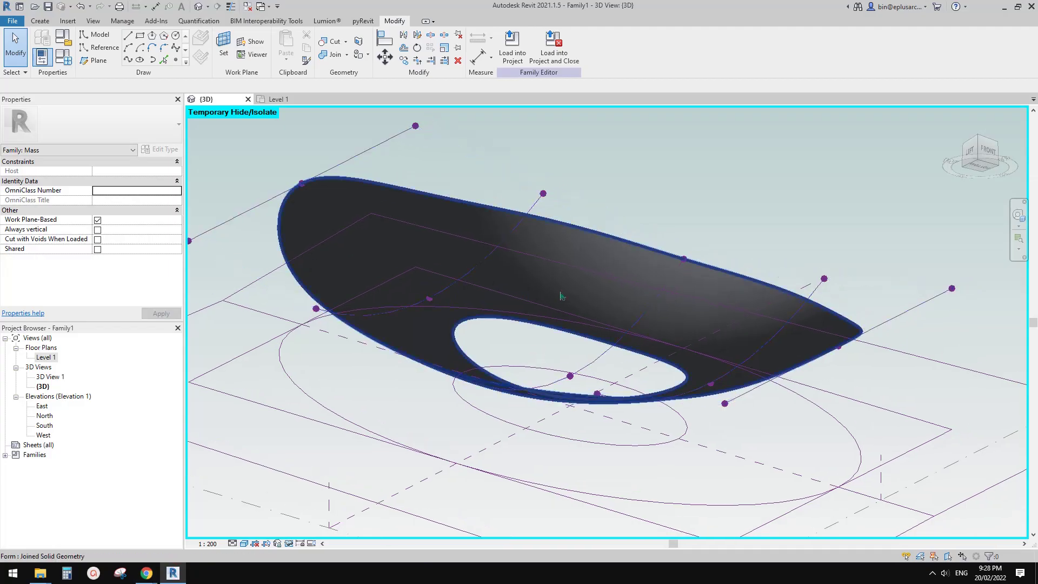
middle_drag(698, 449, 690, 442)
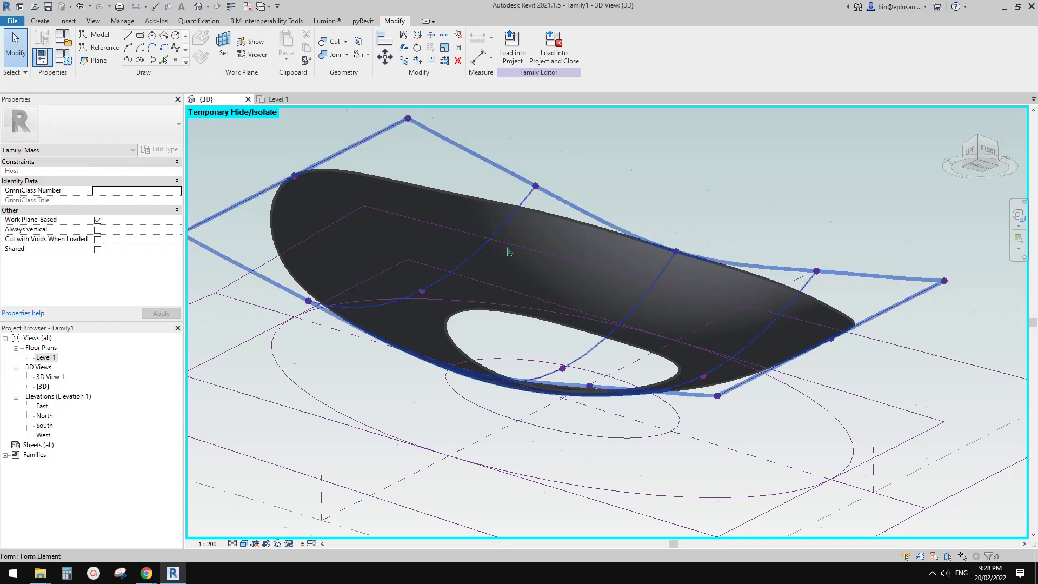
middle_drag(544, 277, 731, 311)
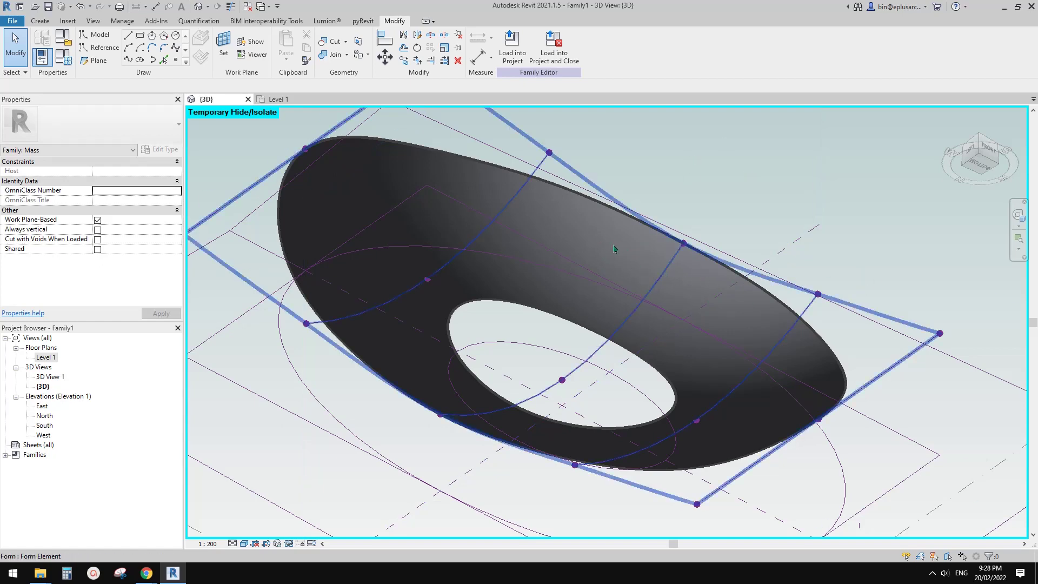
key(Tab)
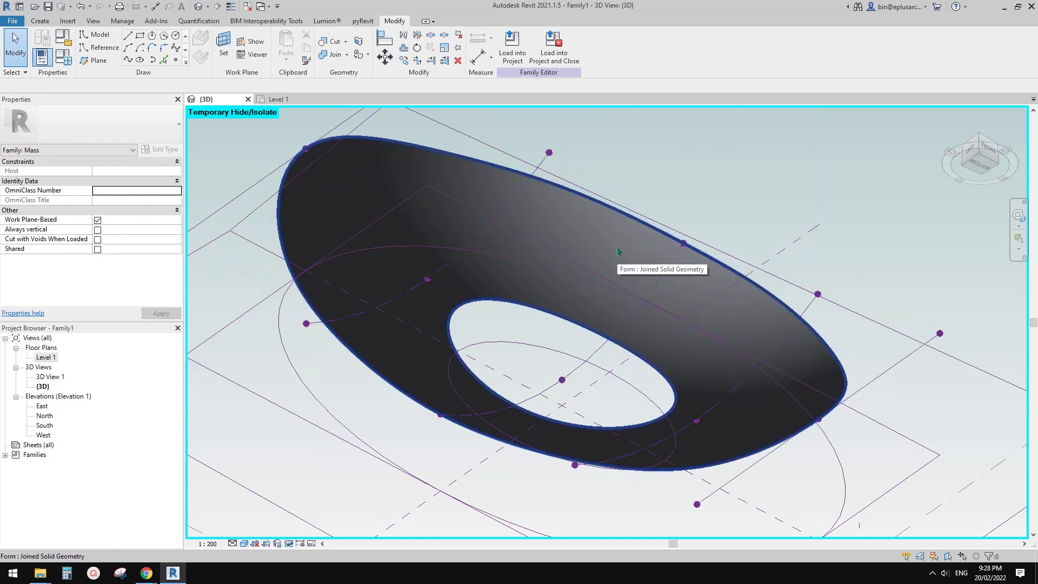
click(618, 251)
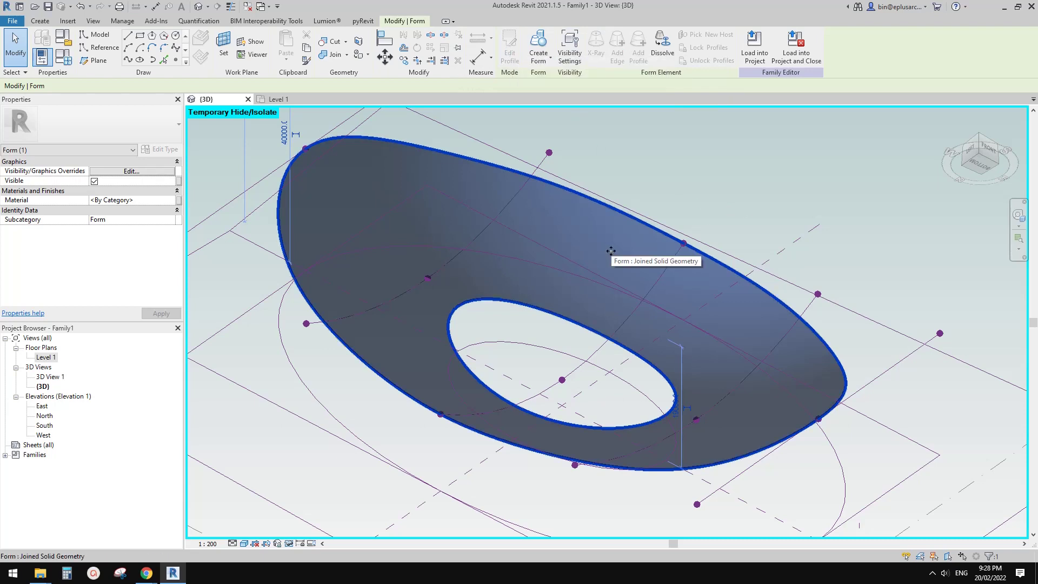
key(Tab)
key(Tab)
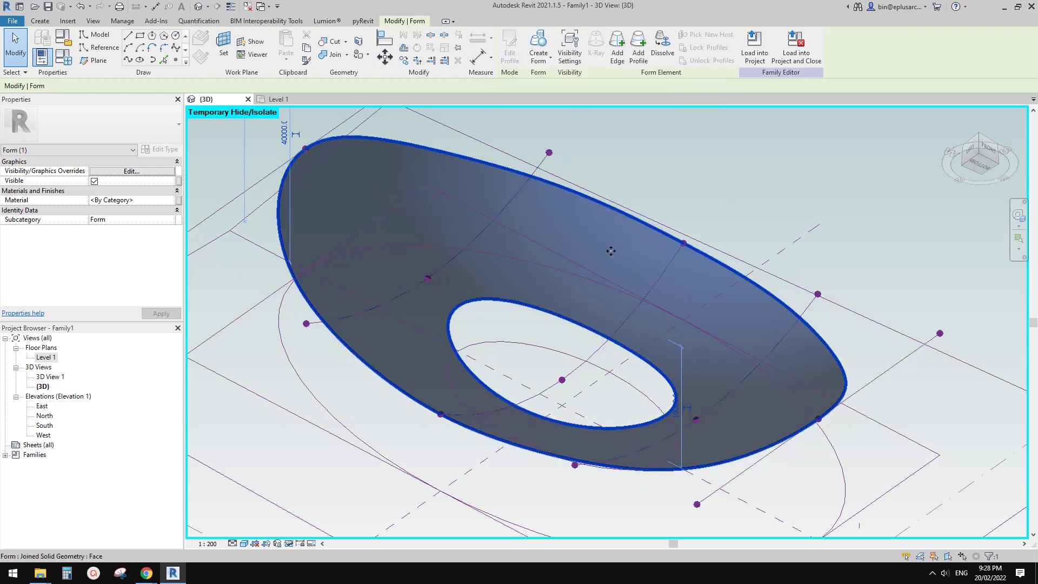
key(Tab)
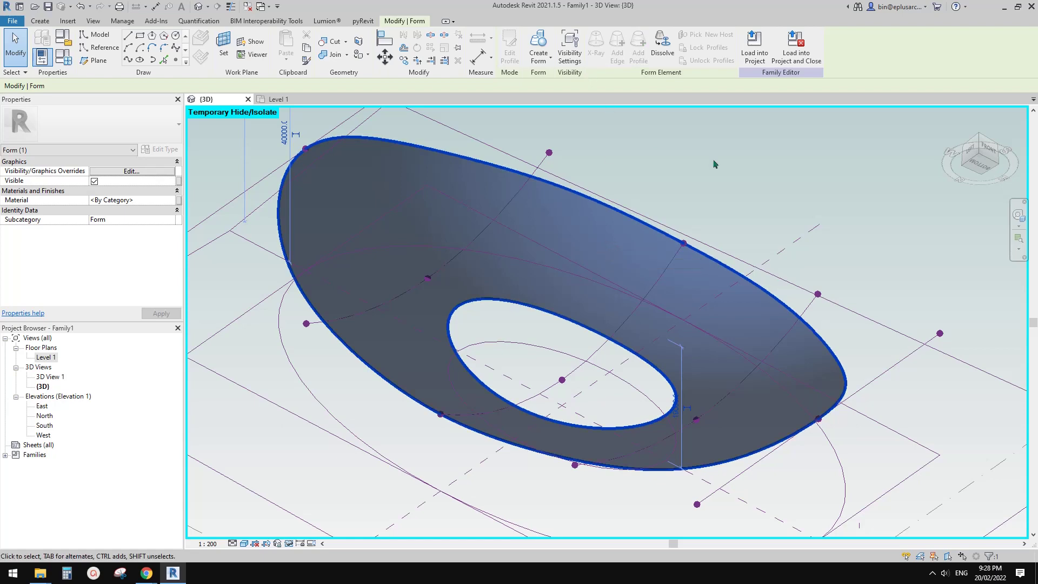
click(782, 156)
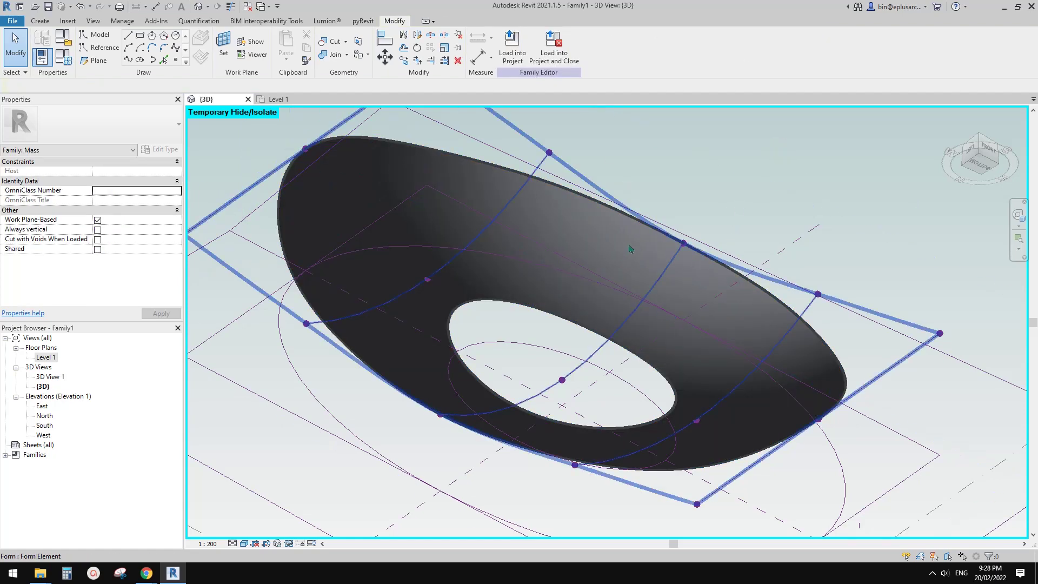
- Divide the underside face of the joined shell geometry into a UV grid with Divide Surface
key(Tab)
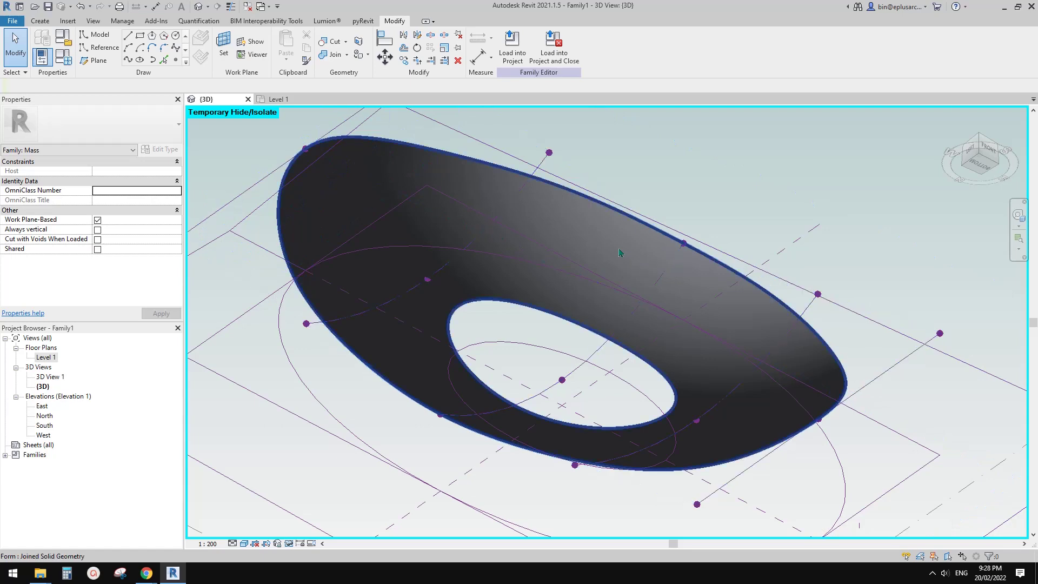
key(Tab)
click(619, 253)
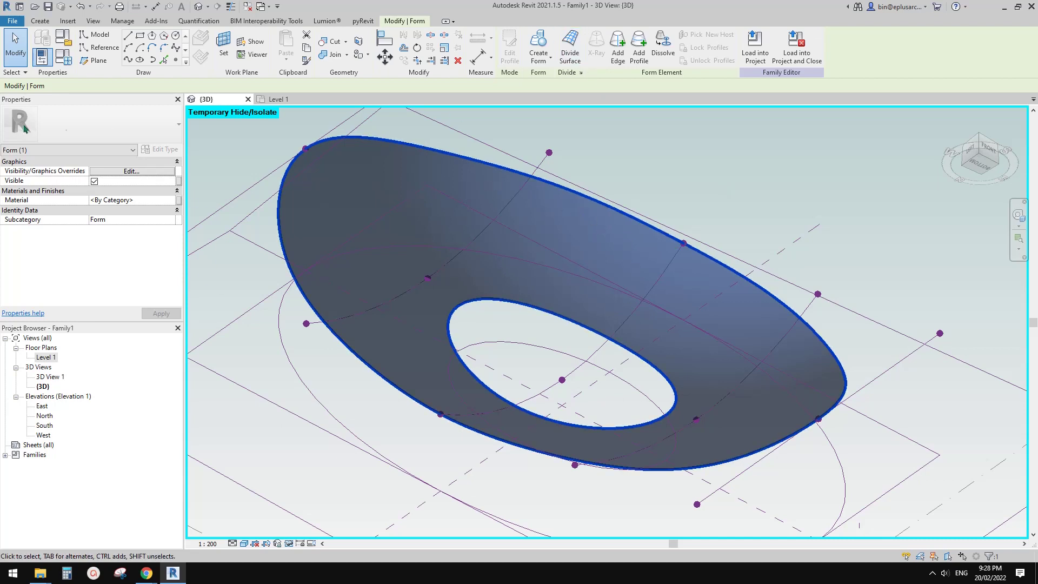
click(567, 56)
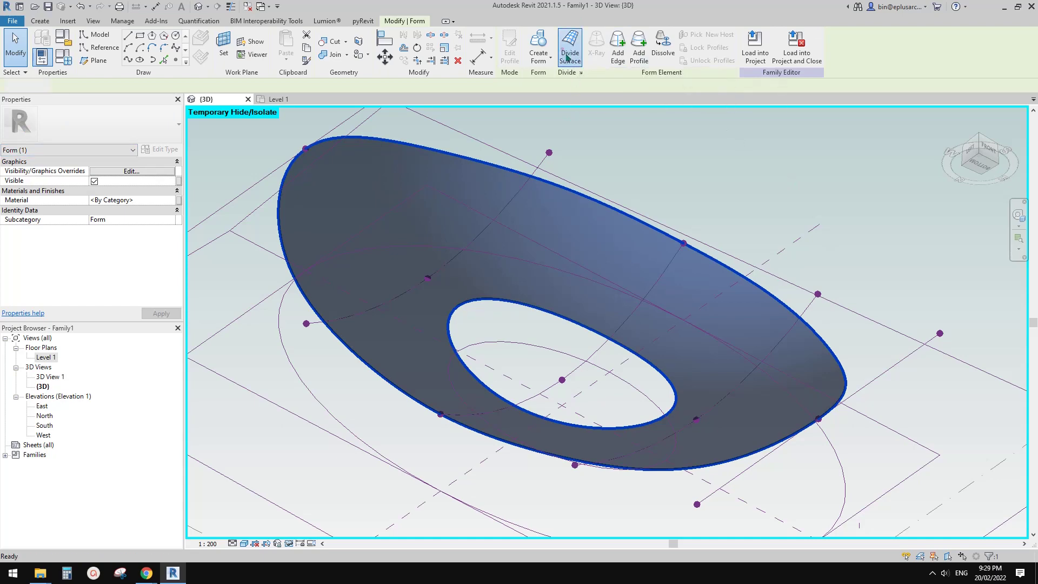
shift+middle_drag(696, 297, 406, 387)
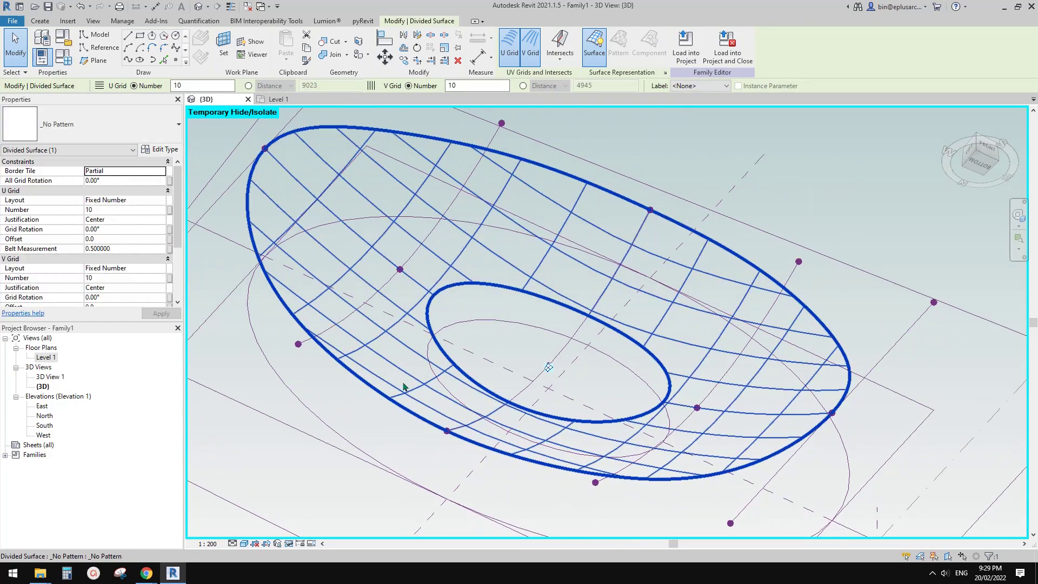
shift+middle_drag(485, 327, 506, 298)
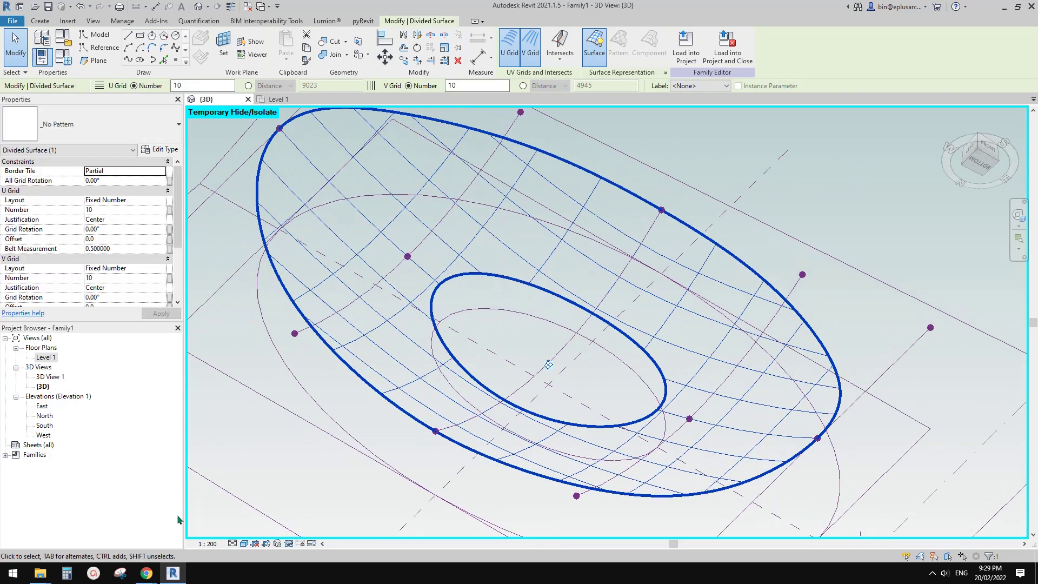
- Set both the U Grid and V Grid layouts of the divided surface to Maximum Spacing
click(146, 200)
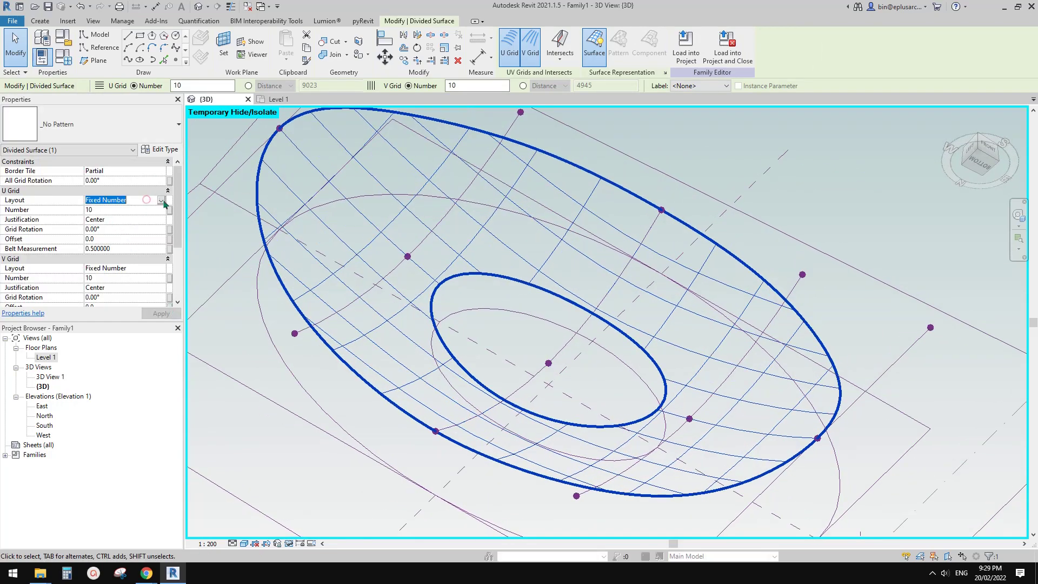
click(146, 200)
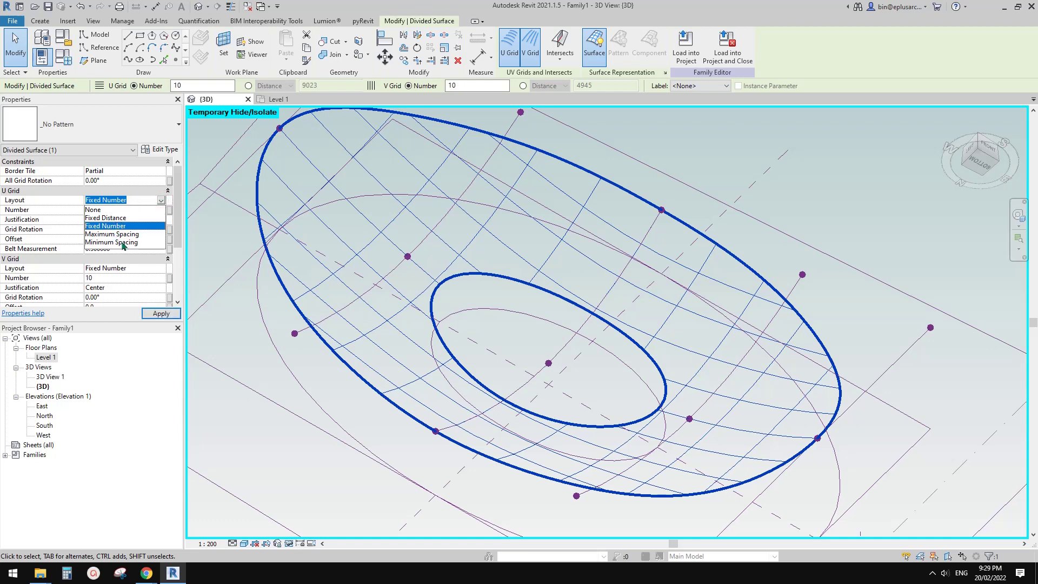
click(125, 234)
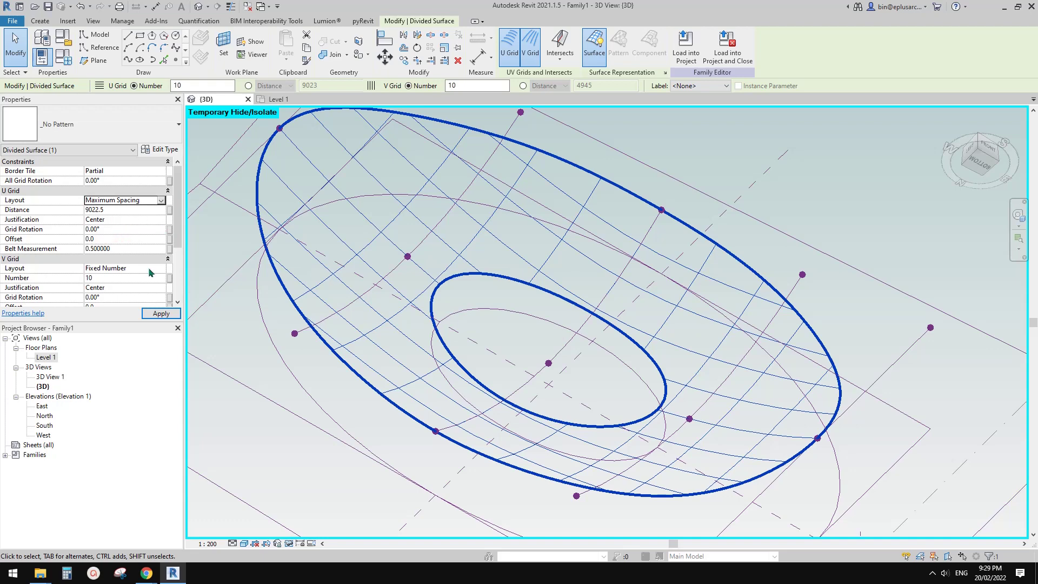
click(150, 272)
click(152, 272)
click(119, 301)
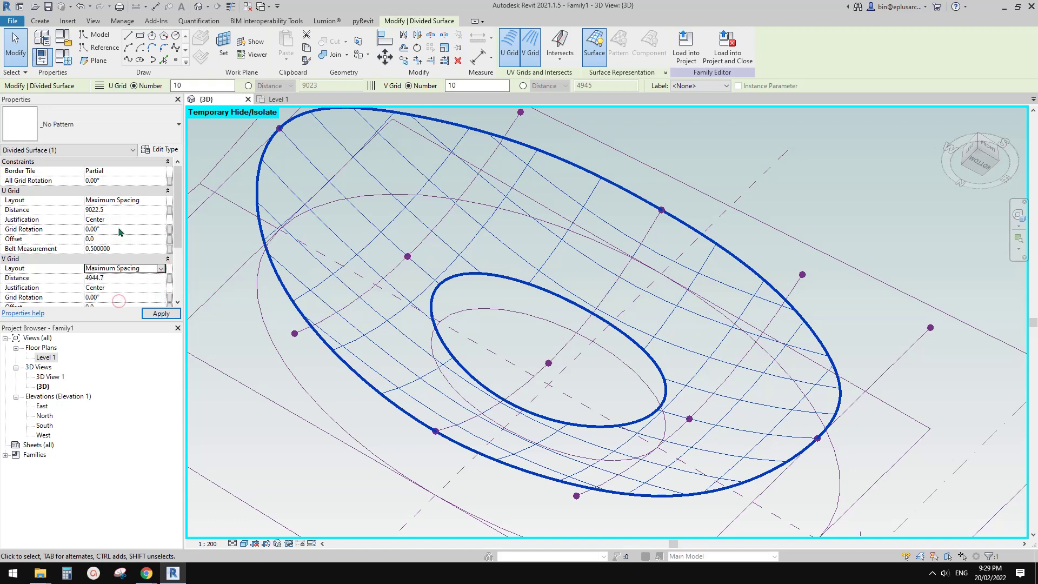
- Set the U Grid and V Grid distances of the divided surface to 5000 mm each
click(125, 211)
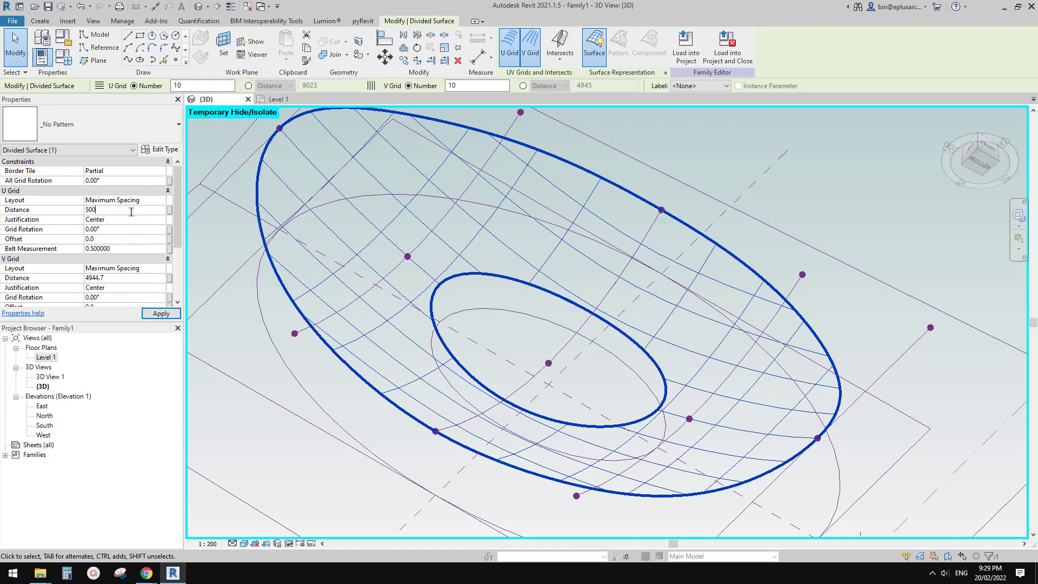
click(125, 279)
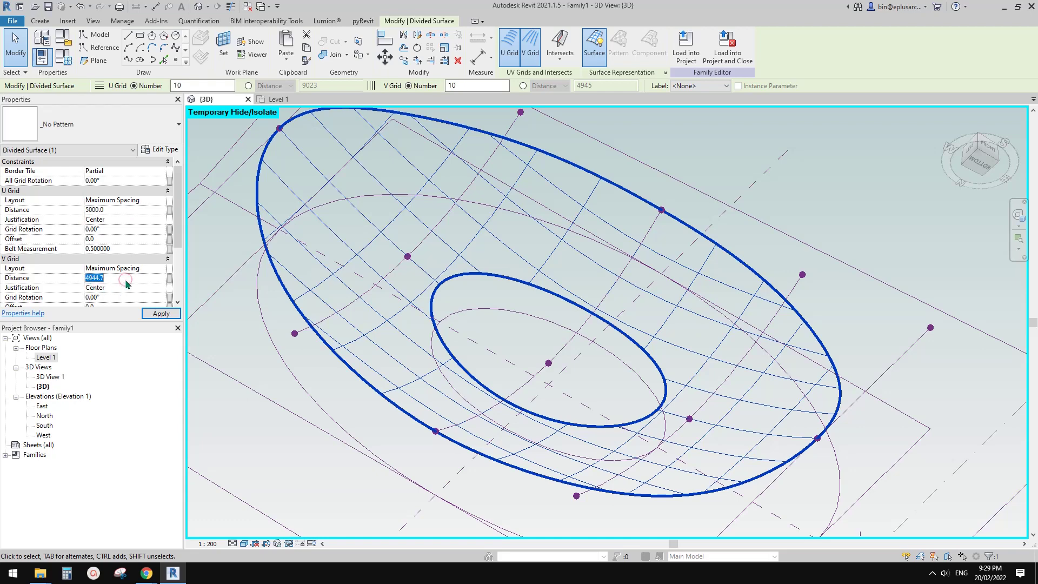
key(Return)
scroll(537, 243, down, 1)
shift+middle_drag(644, 290, 597, 240)
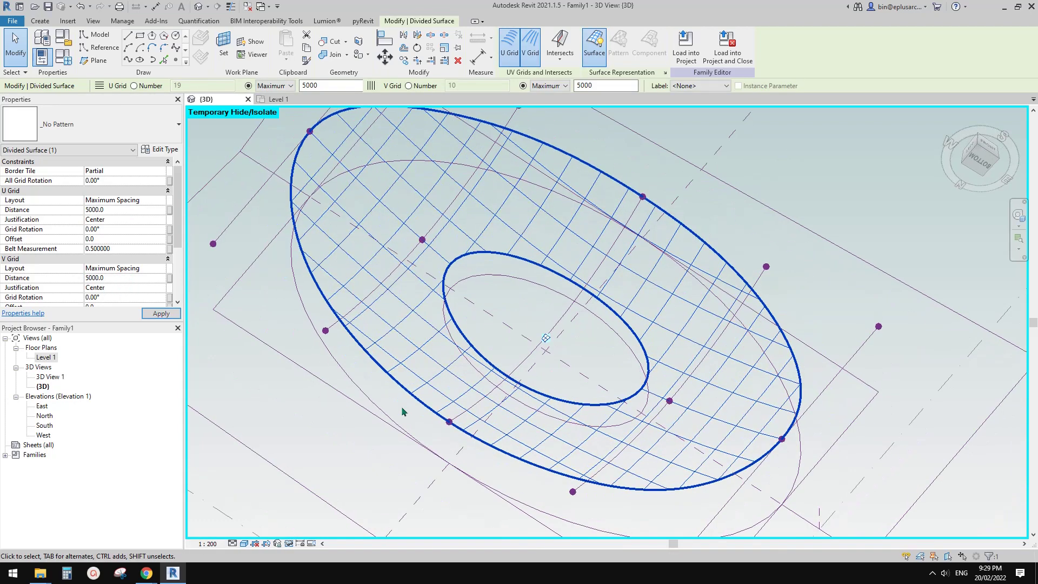
- Check the pavilion's exploded structure diagram in Chrome, return to Revit and set the divided surface's All Grid Rotation to 45°
click(146, 569)
click(202, 531)
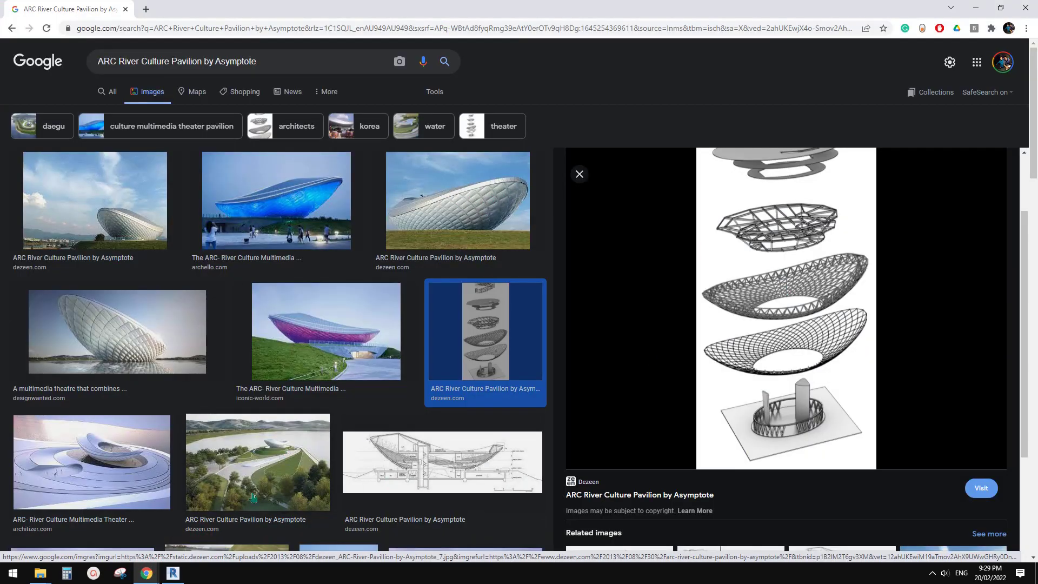
key(alt+Tab)
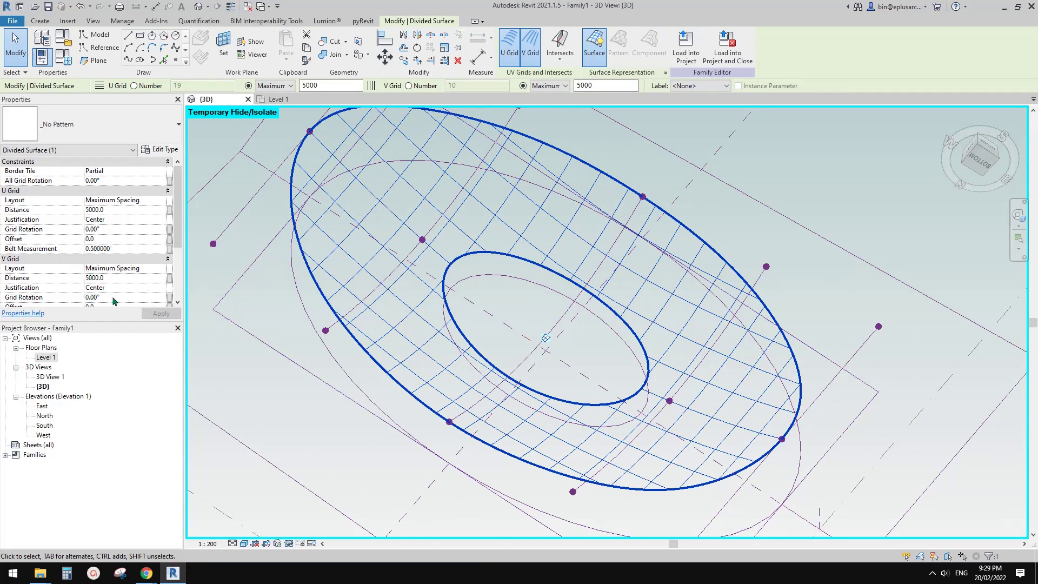
click(116, 181)
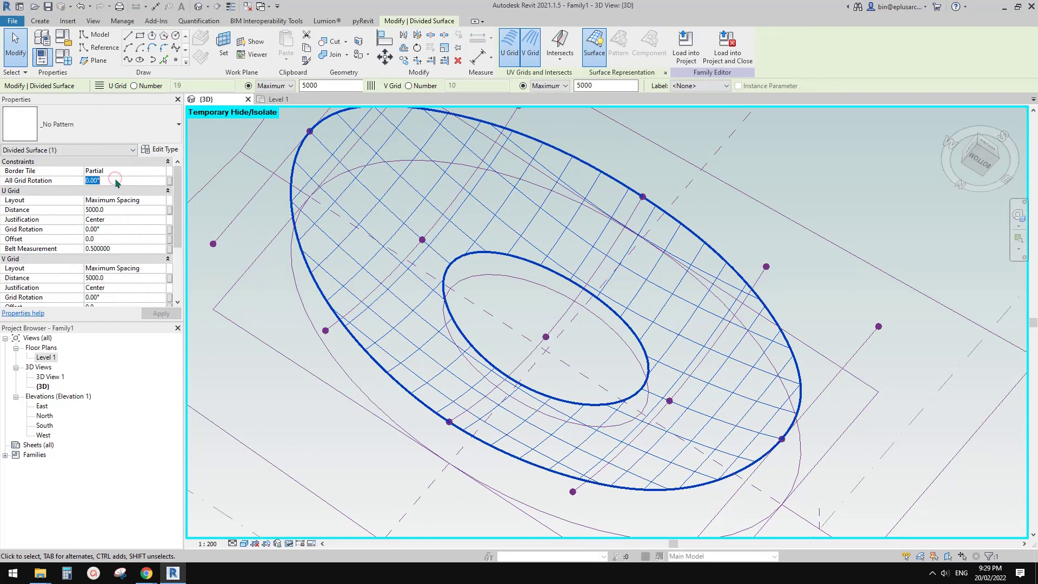
key(Return)
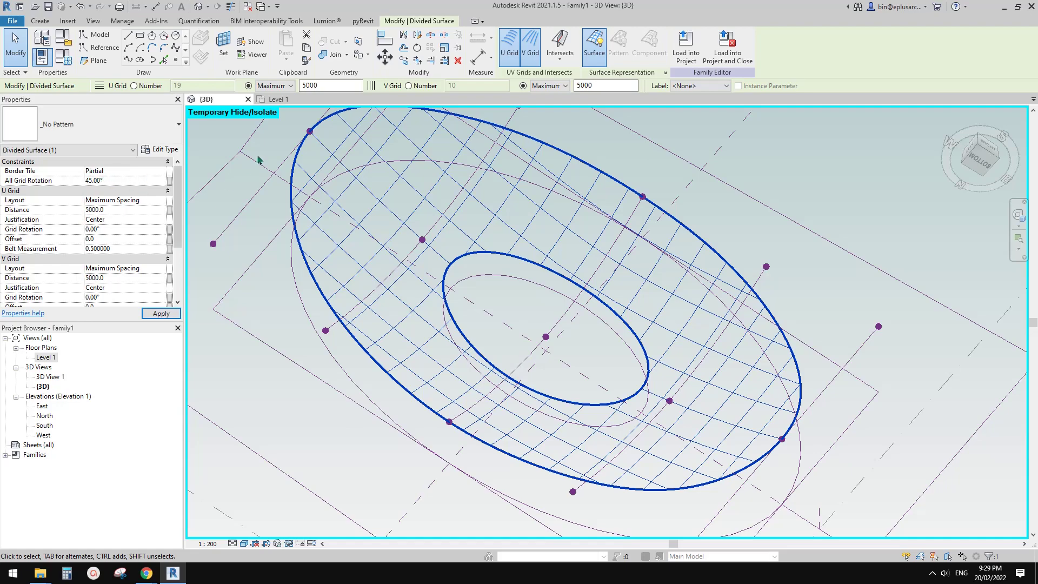
shift+middle_drag(346, 181, 546, 316)
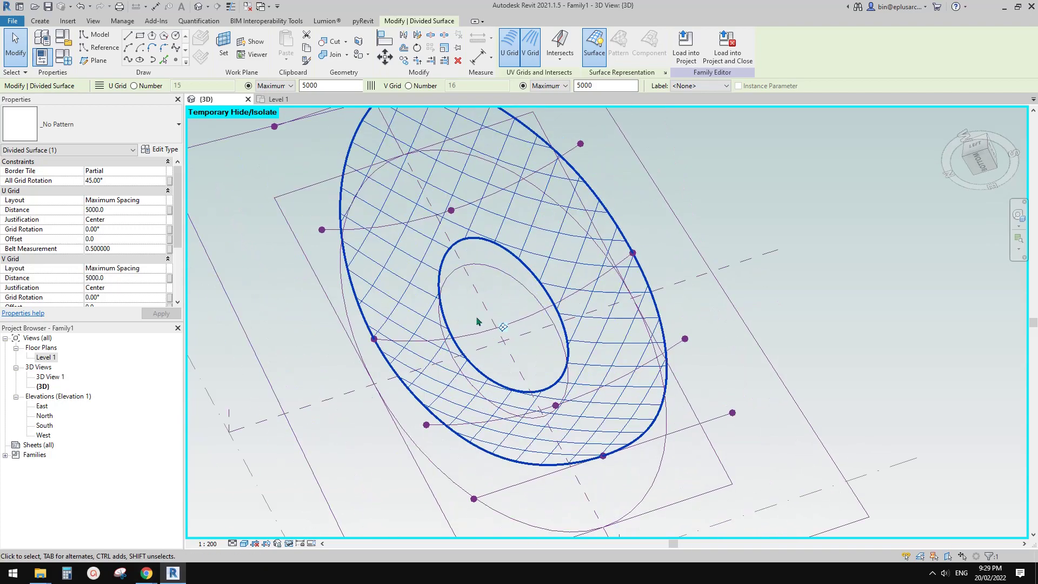
shift+middle_drag(477, 321, 410, 253)
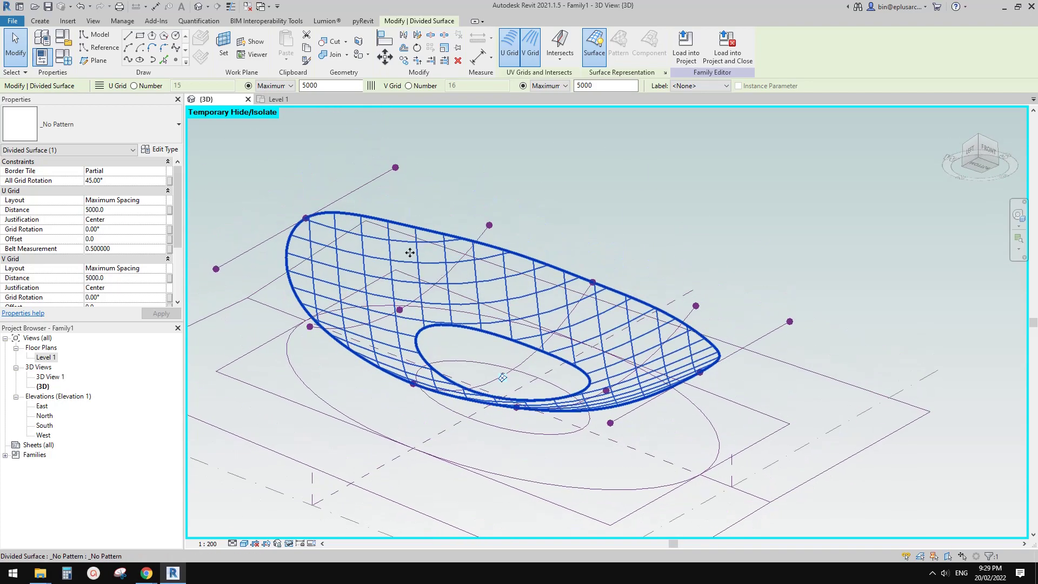
- Compare with the diagram in Chrome again, and in Revit set the divided surface's U Grid and V Grid distances to 3000 mm
mouse_move(145, 577)
click(203, 535)
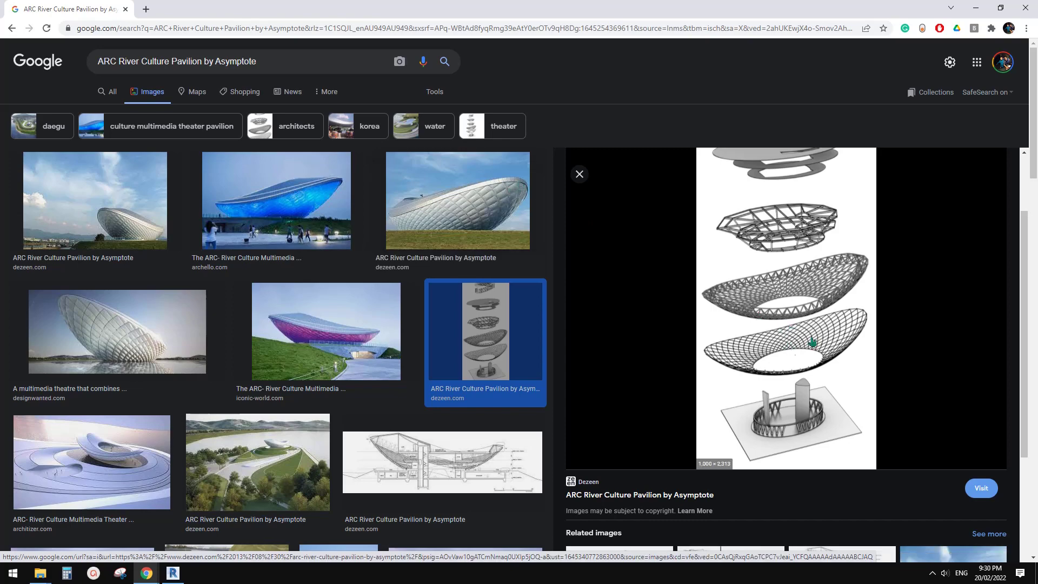
click(173, 573)
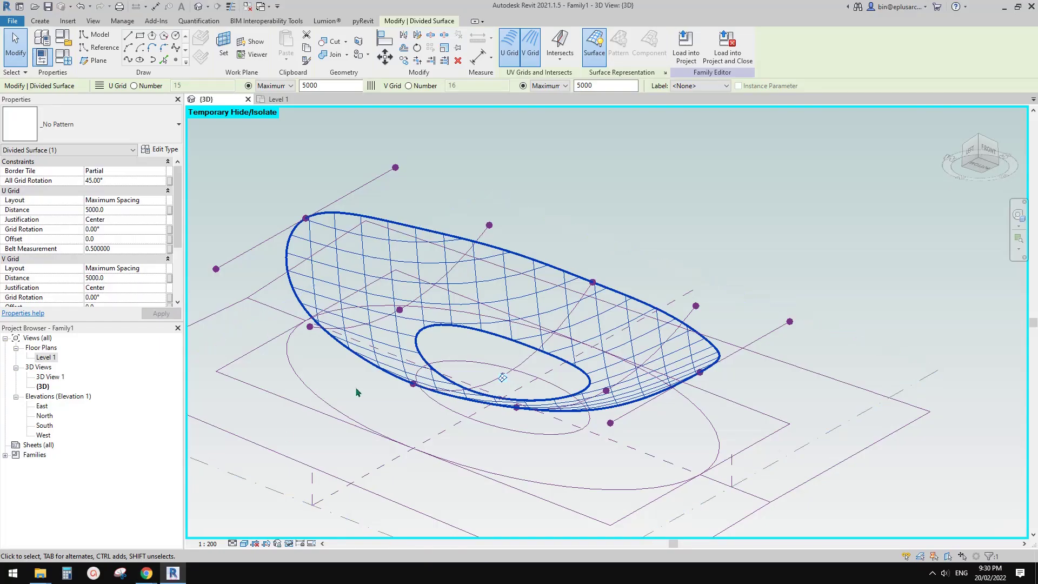
shift+middle_drag(495, 370, 628, 354)
click(128, 211)
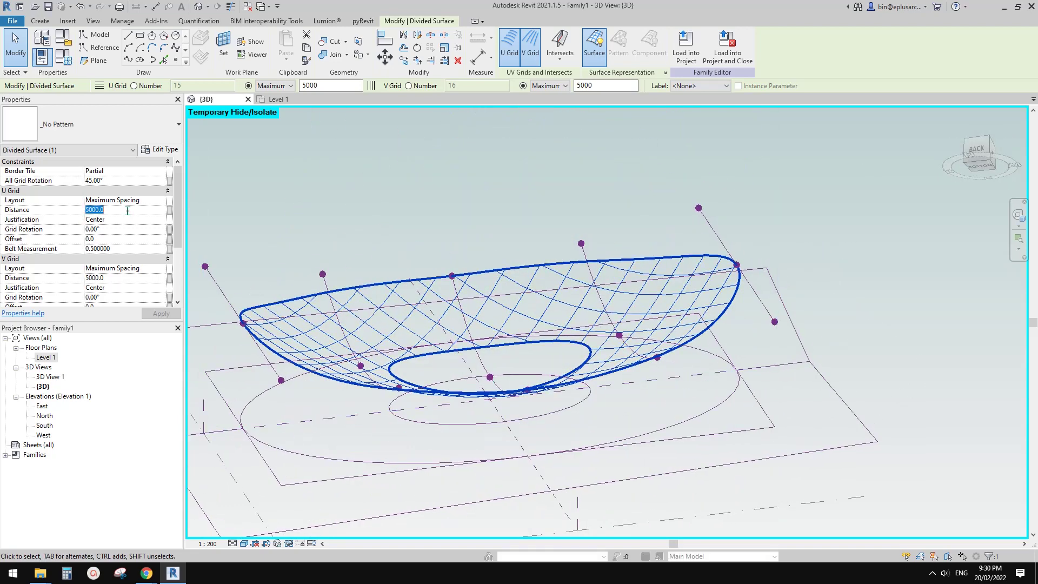
text(300)
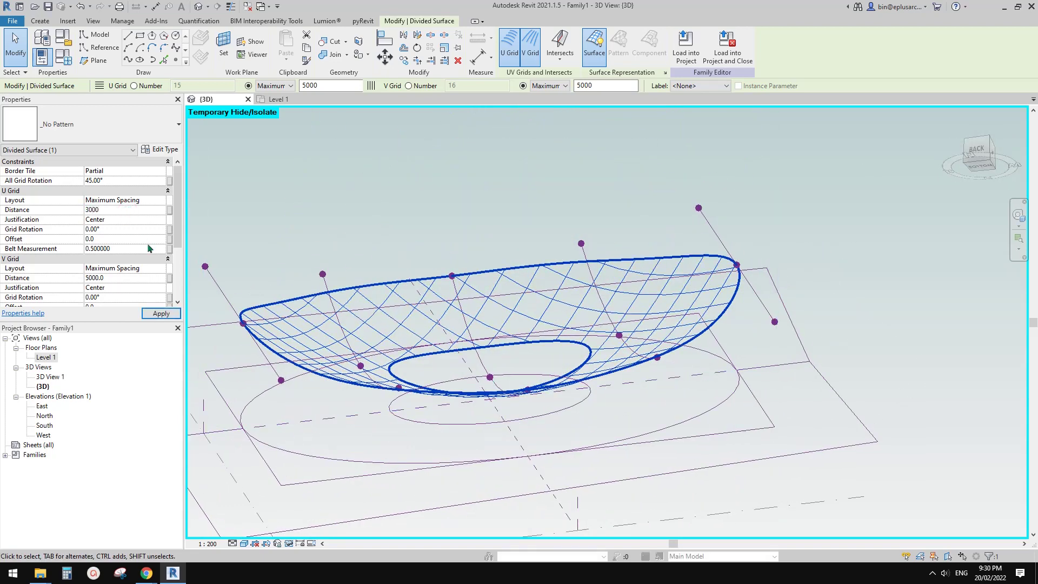
click(129, 277)
text(3)
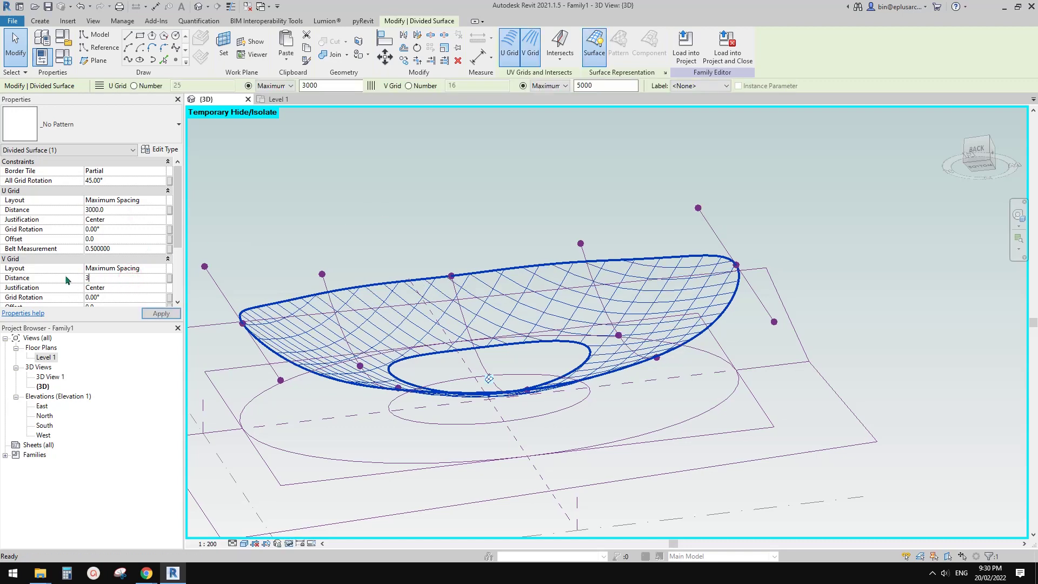
key(Return)
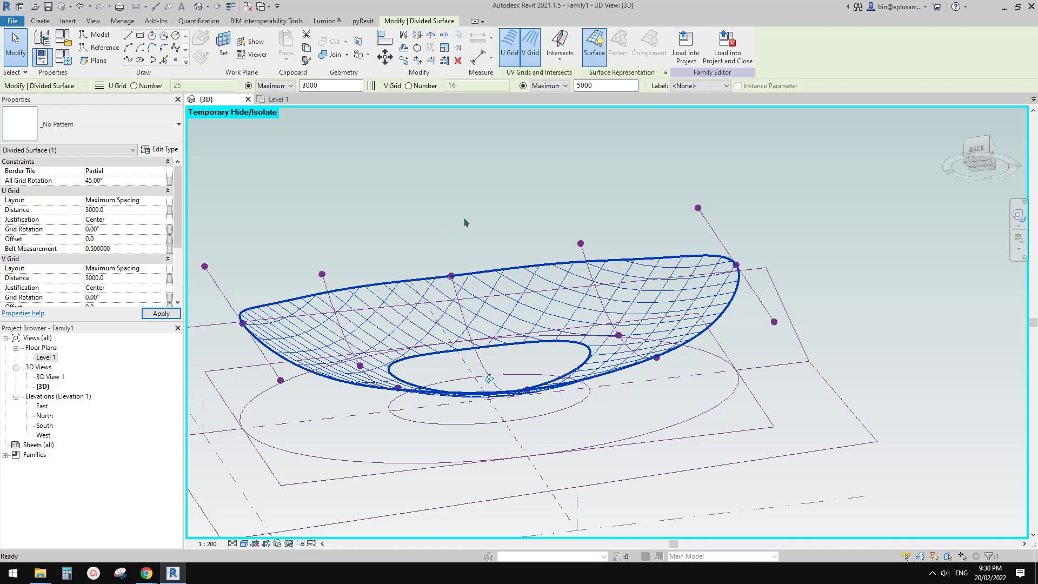
- Examine the rotated diagonal grid on the shell from several angles with the surface deselected
middle_drag(534, 274, 486, 422)
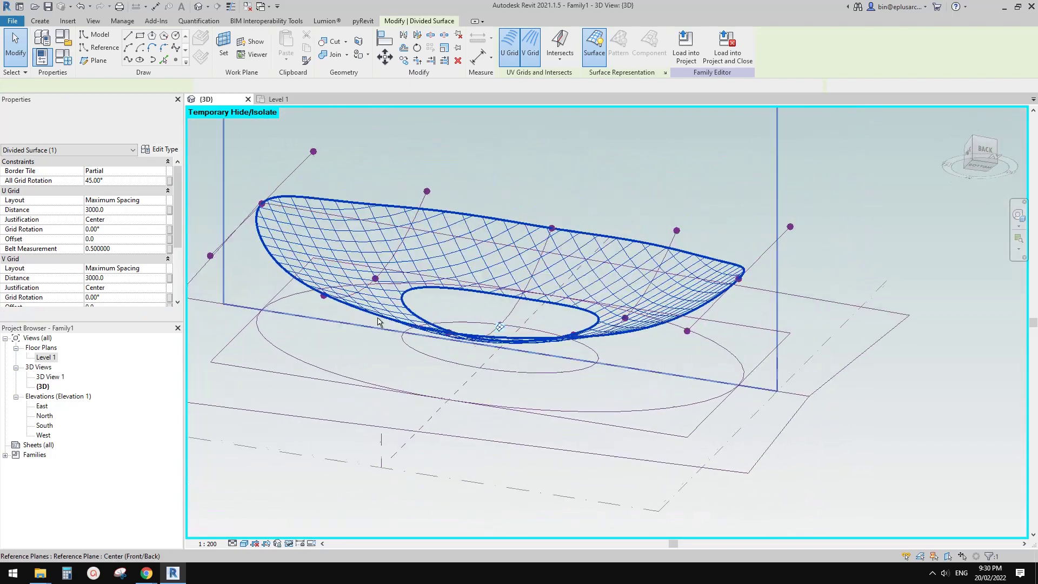
shift+middle_drag(438, 290, 481, 196)
scroll(482, 196, up, 3)
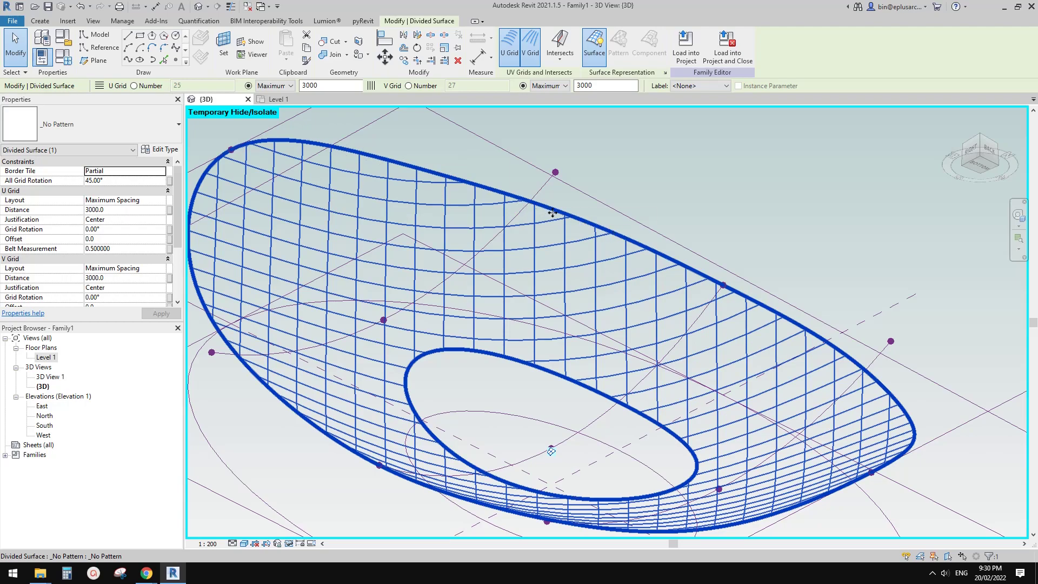
shift+middle_drag(552, 213, 584, 308)
click(287, 172)
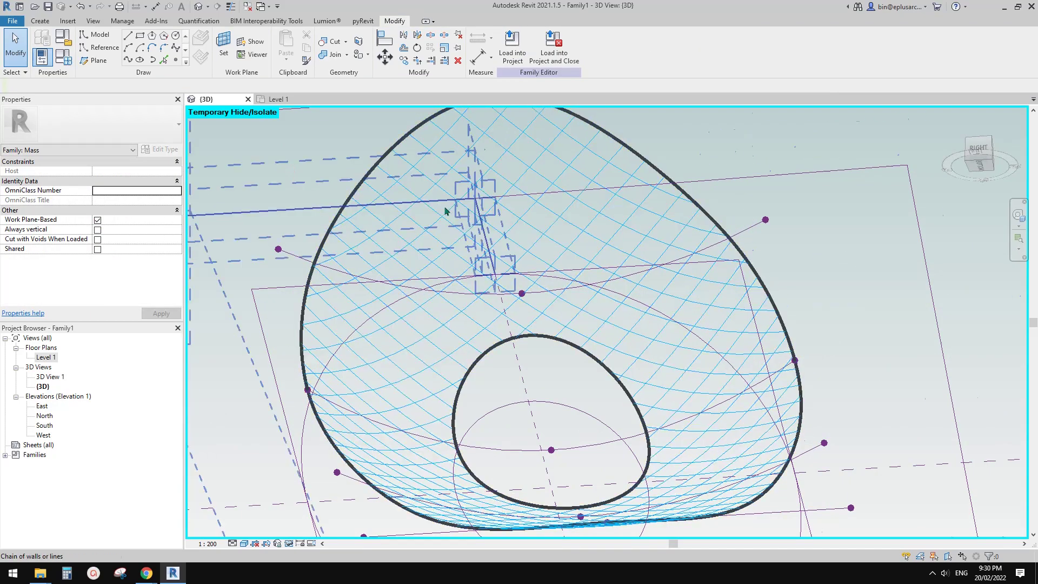
shift+middle_drag(511, 212, 465, 225)
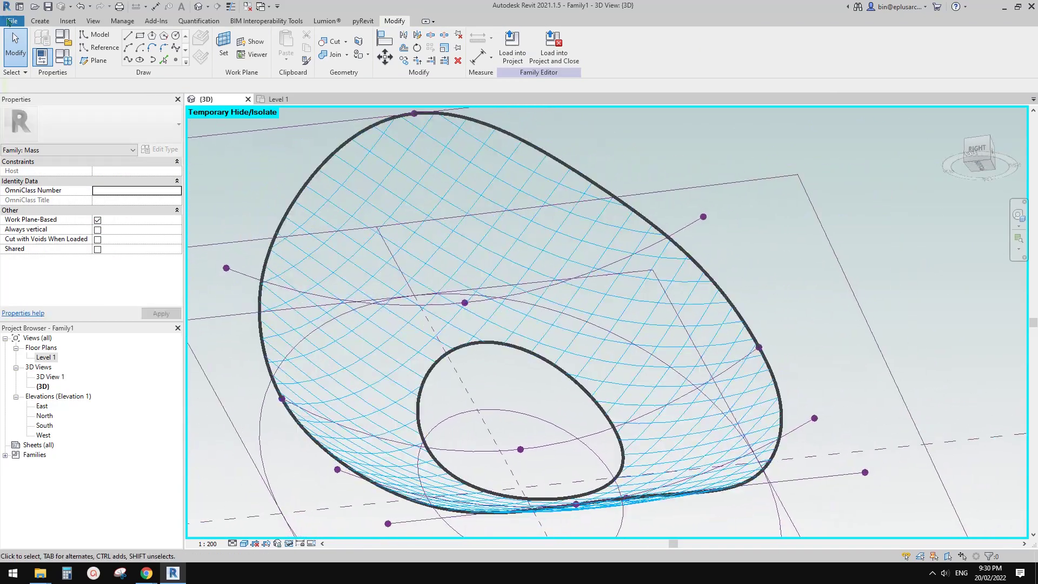
- Create a new family from the Metric Curtain Panel Pattern Based.rft template
click(12, 21)
mouse_move(35, 62)
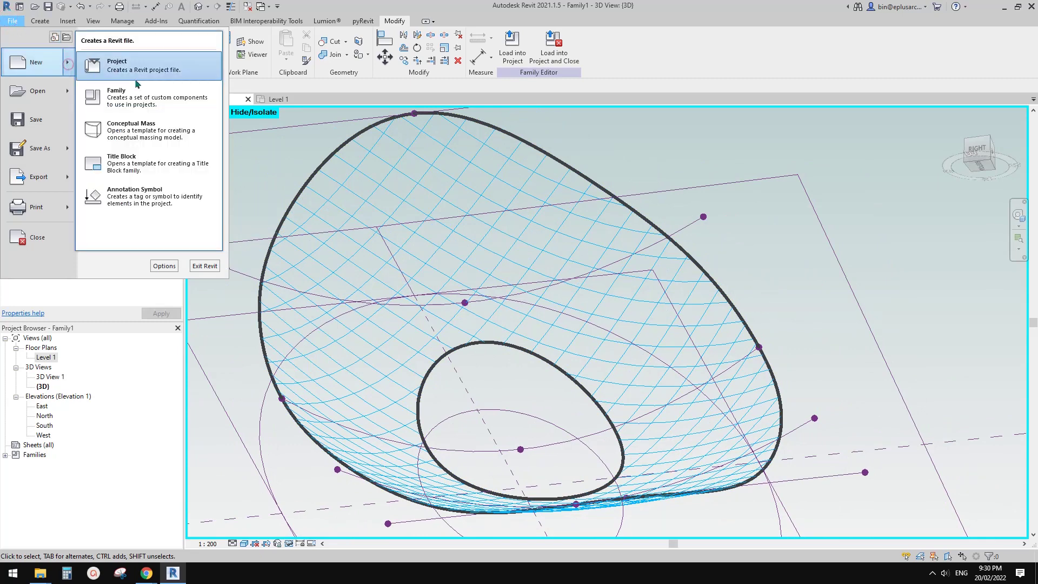
click(137, 98)
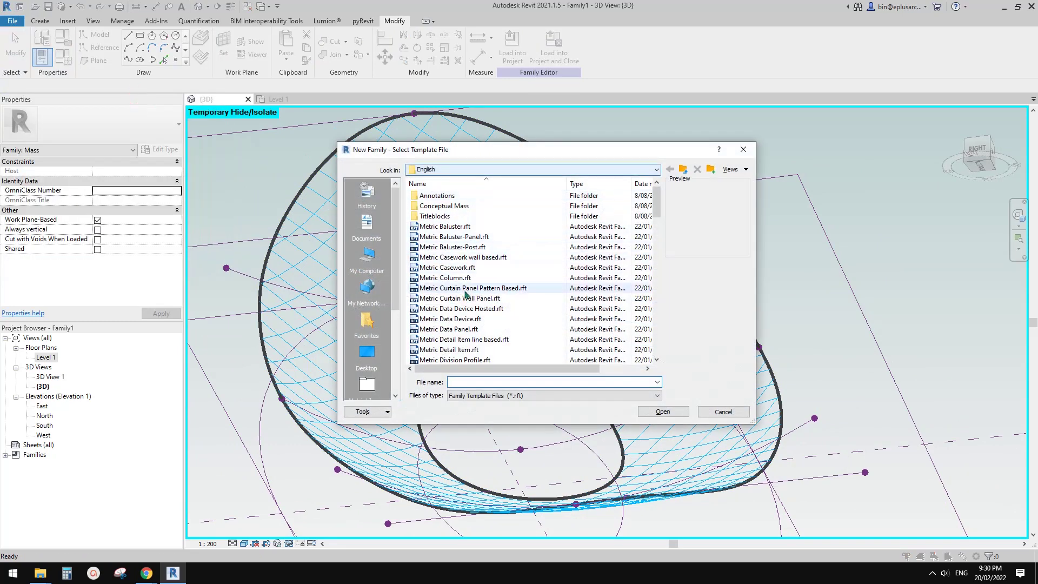
click(474, 290)
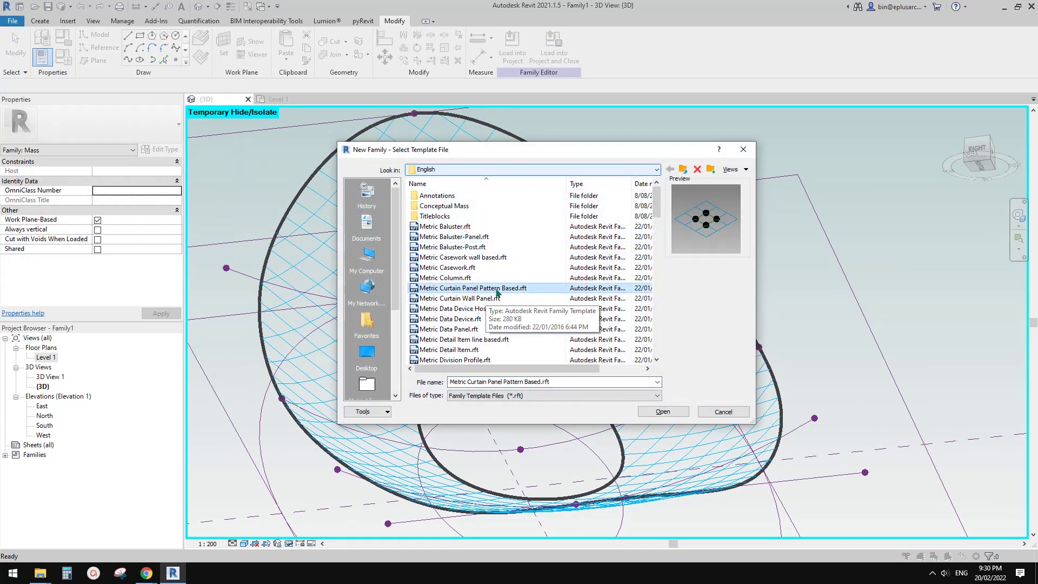
click(663, 411)
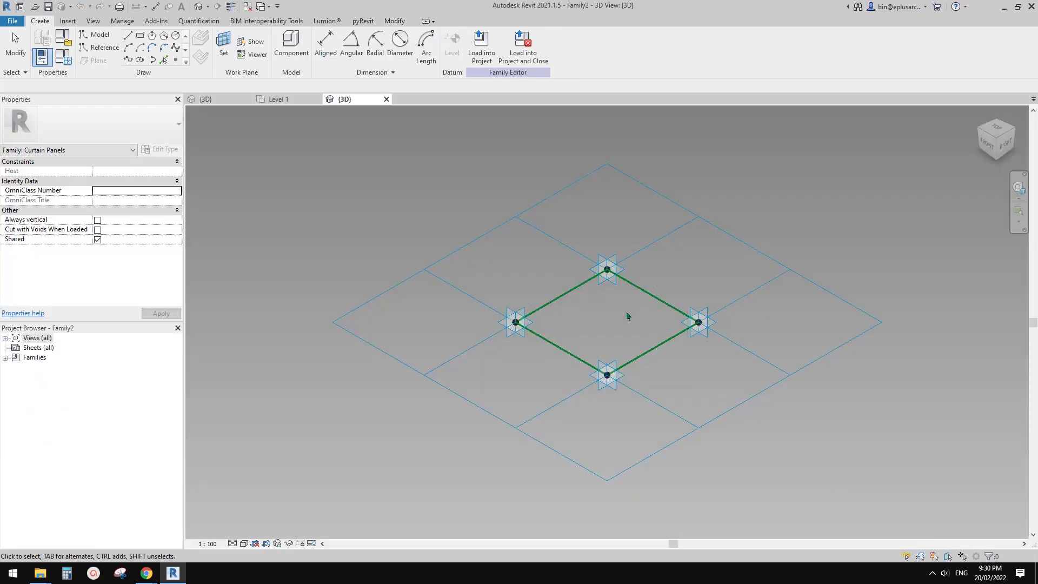
- Connect adaptive points 1 and 2 with a spline through points and make it a reference line
middle_drag(627, 312, 545, 295)
scroll(539, 264, up, 1)
scroll(531, 239, up, 1)
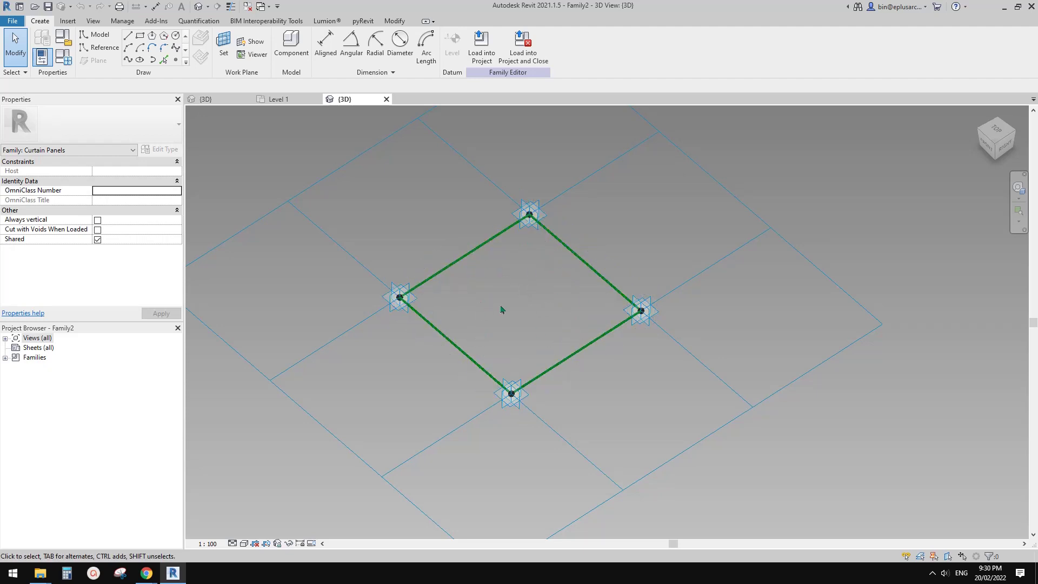
shift+middle_drag(501, 309, 523, 287)
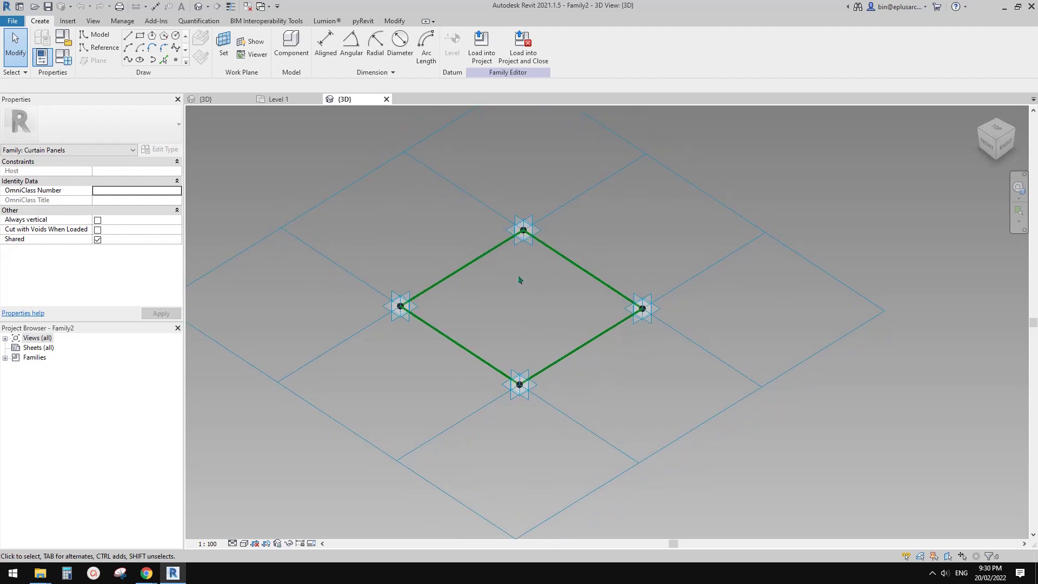
drag(500, 205, 540, 414)
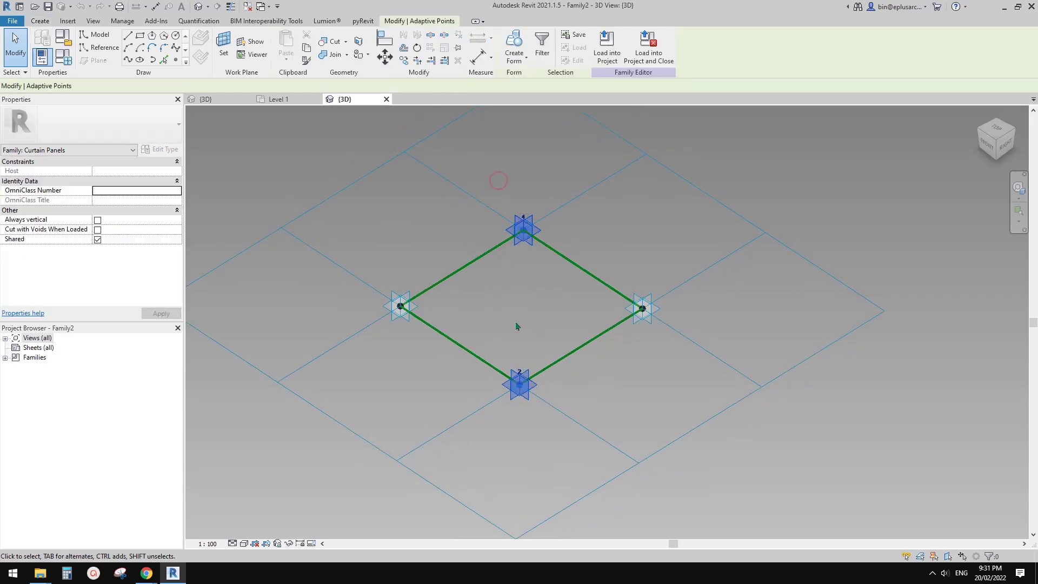
click(127, 57)
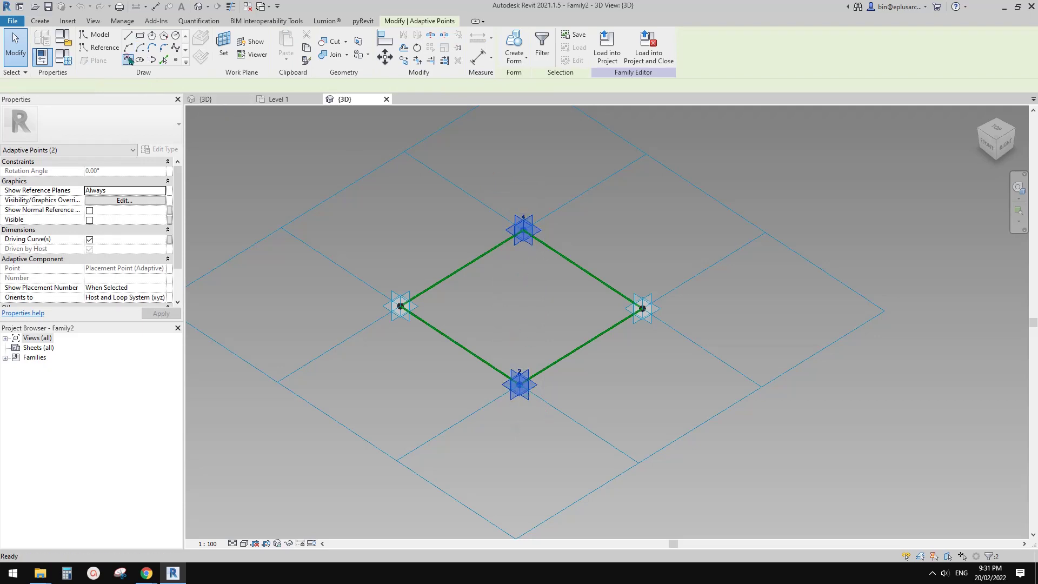
click(92, 249)
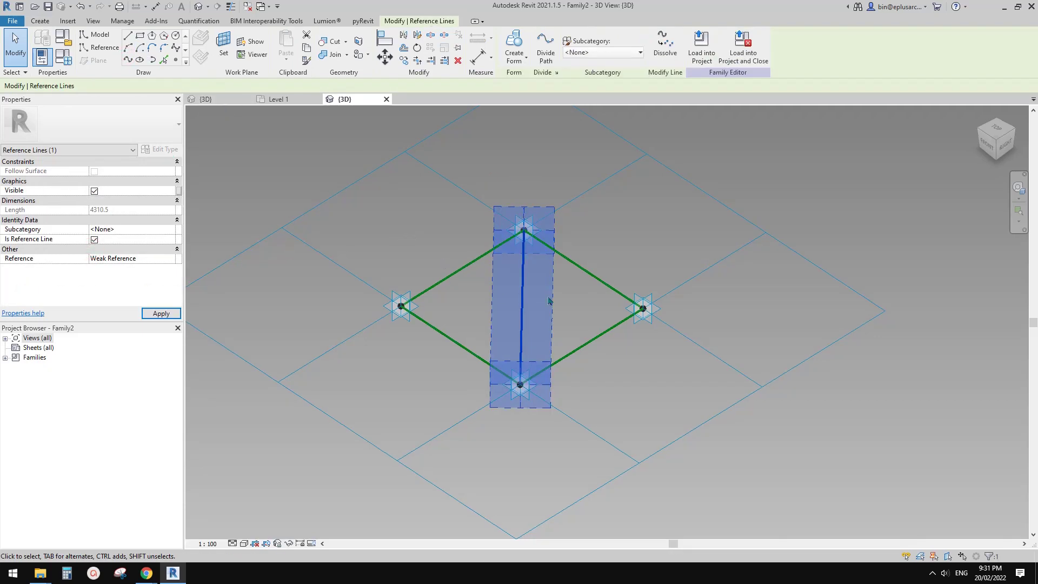
- Place a reference point at the middle of the diagonal reference line
click(175, 60)
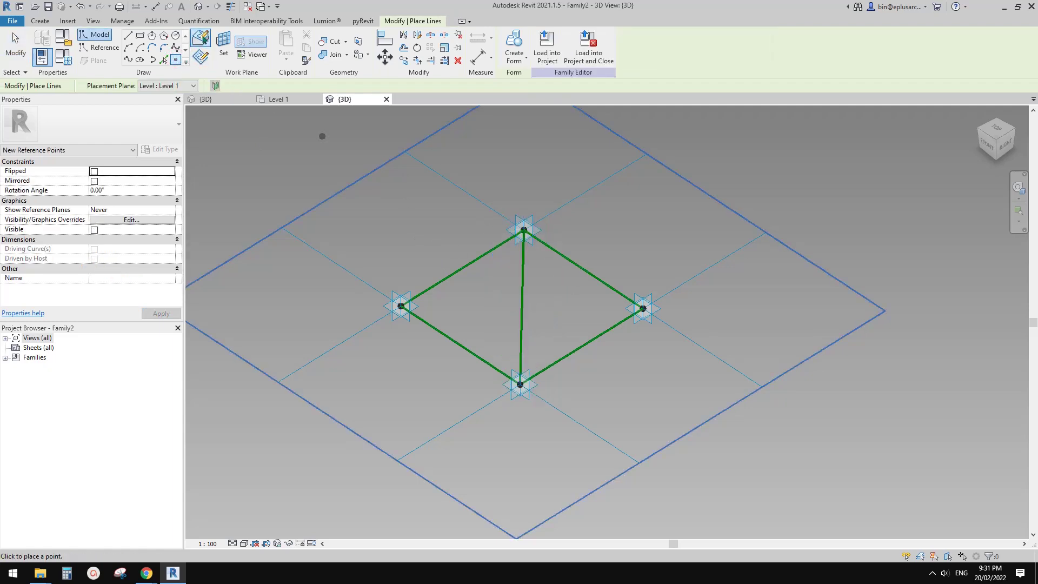
click(521, 307)
shift+middle_drag(579, 309, 471, 296)
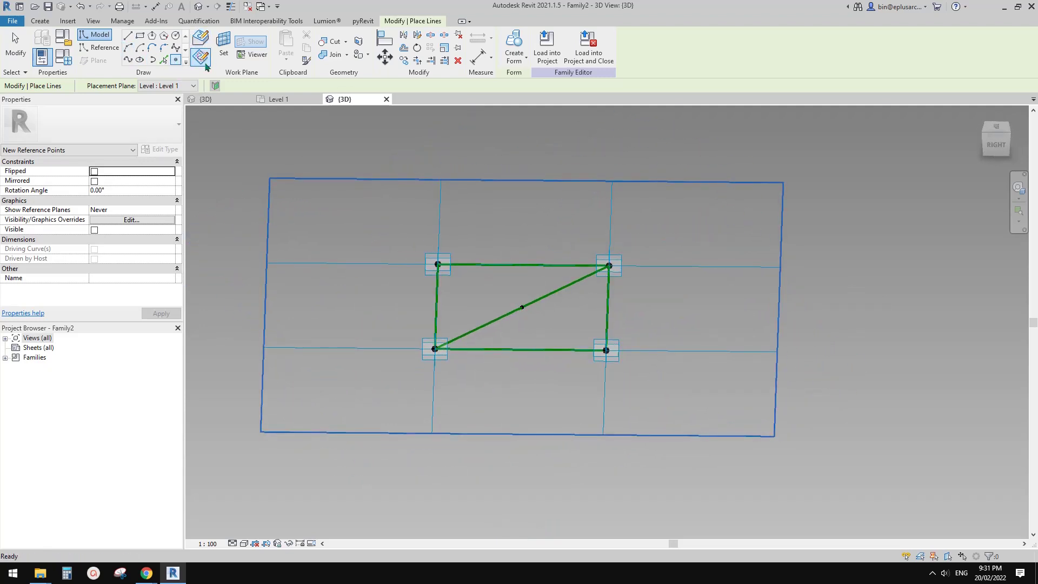
- Host a second reference point on the diagonal point's horizontal work plane and raise it to an offset of about 456 mm
key(Escape)
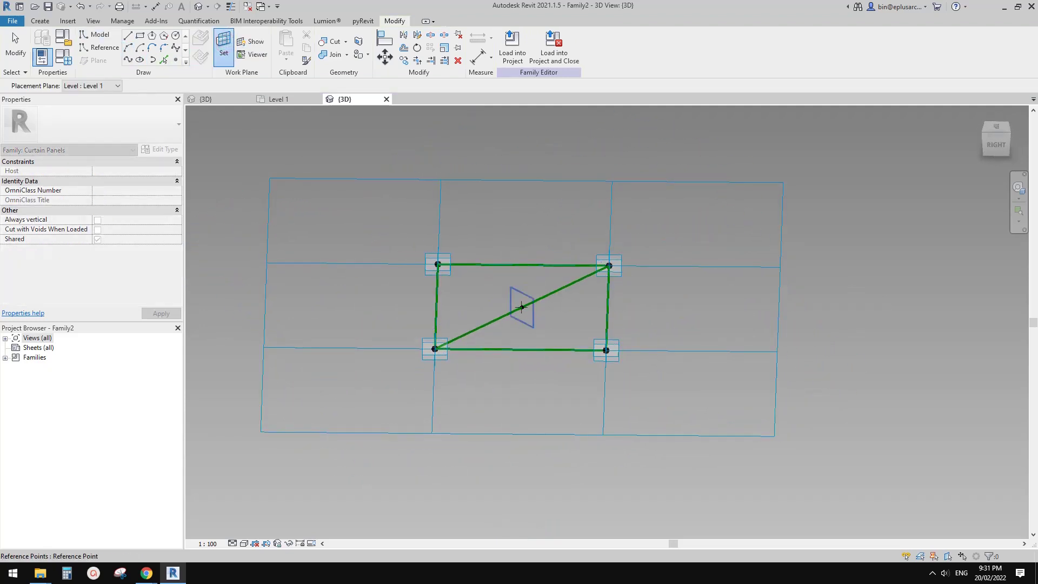
key(Tab)
click(521, 307)
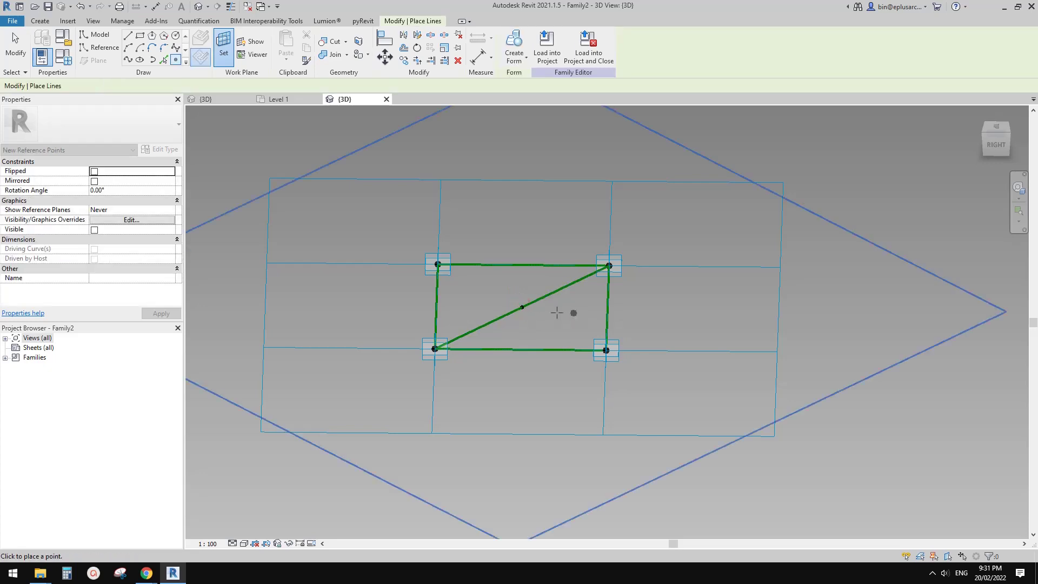
click(521, 307)
click(577, 322)
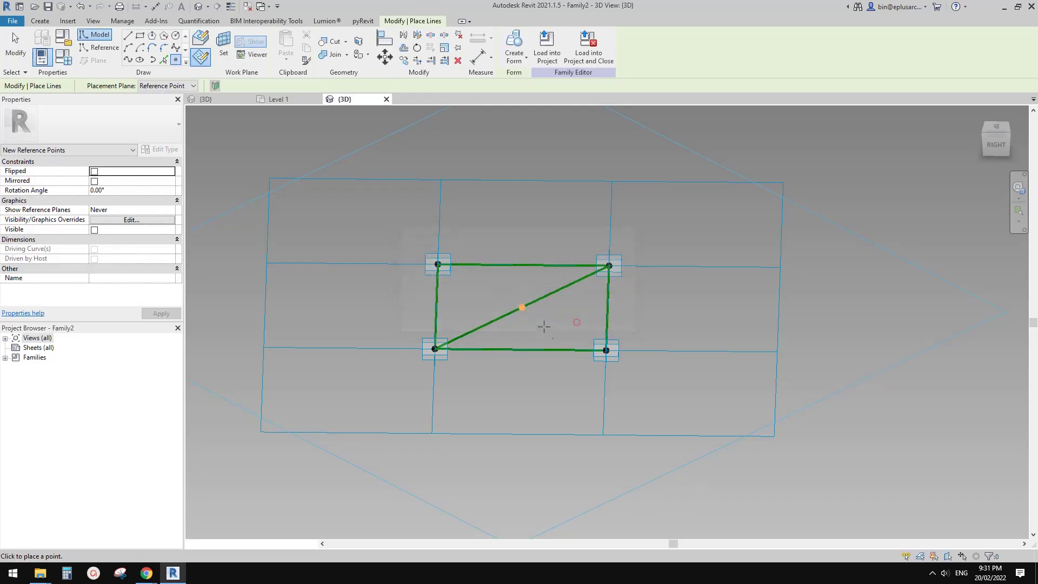
key(Escape)
click(522, 306)
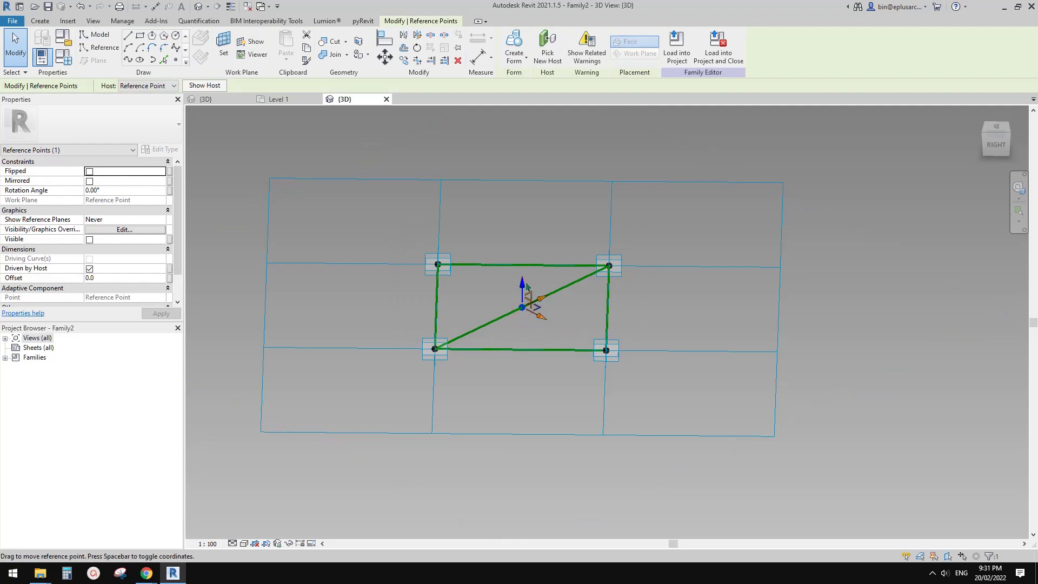
drag(527, 286, 526, 265)
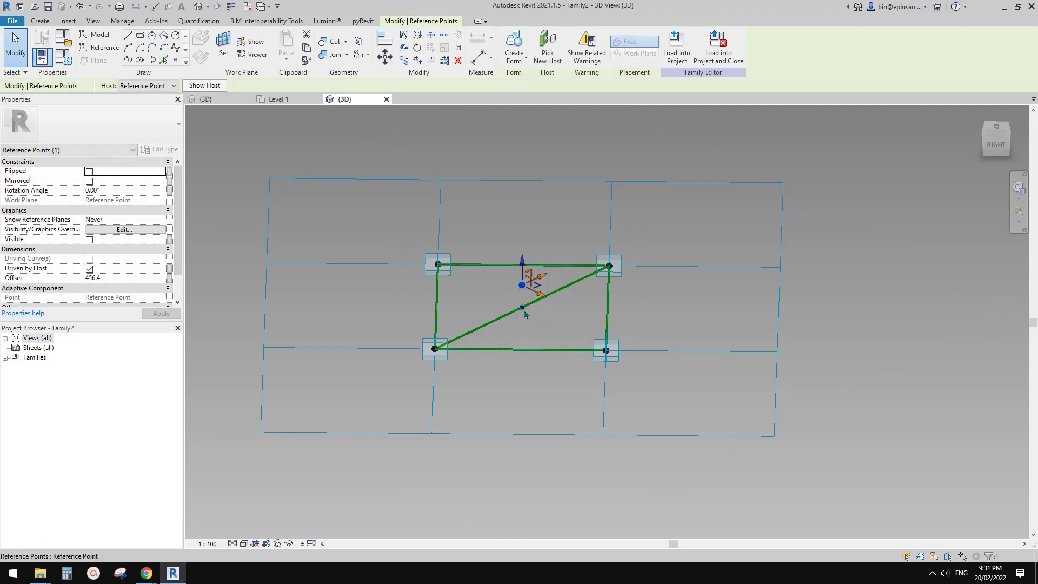
- Link the raised reference point's Offset to a new family parameter named offset
shift+middle_drag(535, 324, 552, 320)
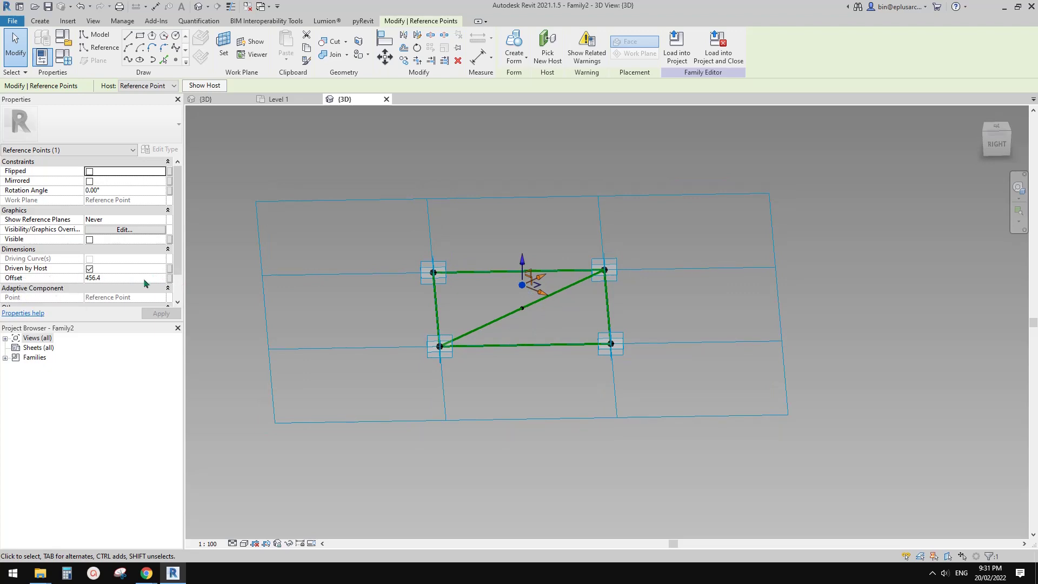
click(169, 278)
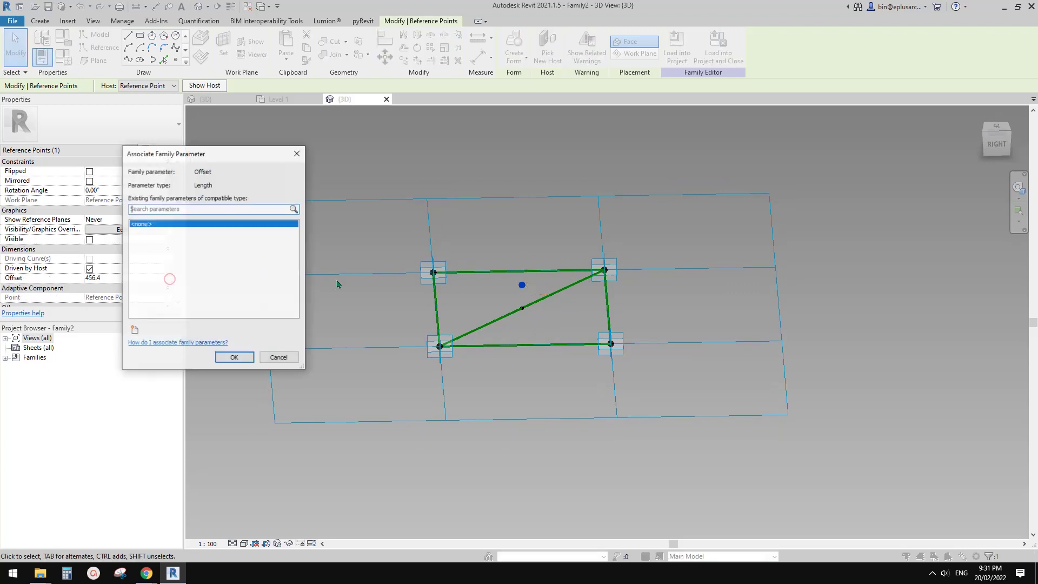
click(134, 329)
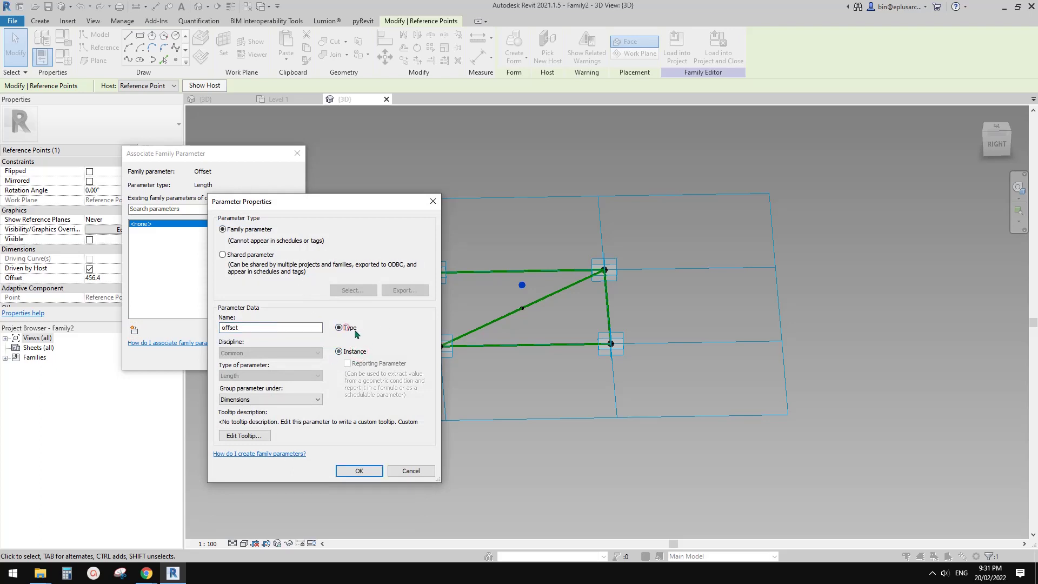
click(360, 471)
click(243, 359)
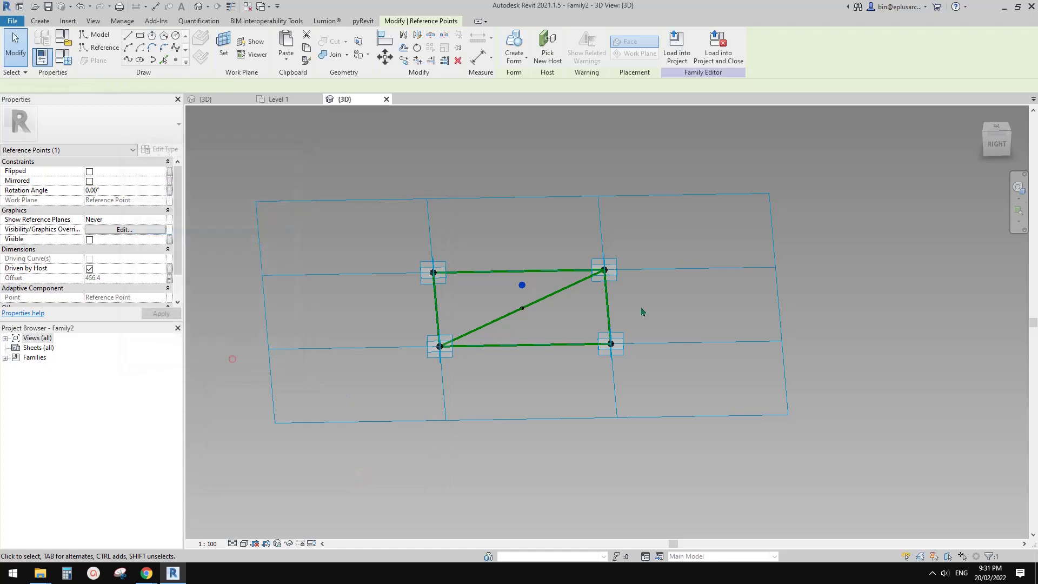
- Place a reference point at the middle of each of two opposite edge reference lines of the panel
shift+middle_drag(513, 287, 608, 325)
click(585, 313)
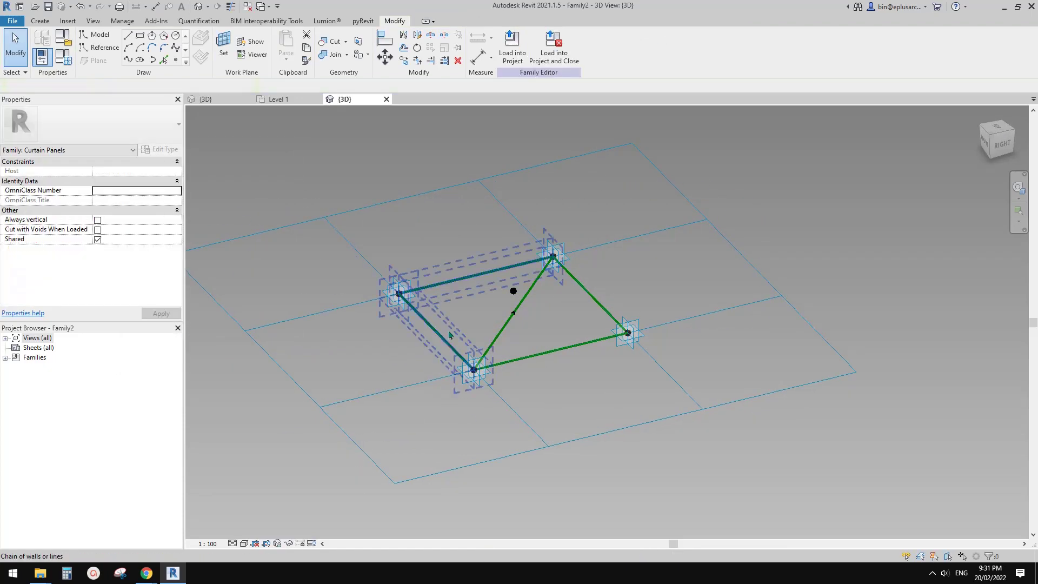
shift+middle_drag(449, 334, 463, 366)
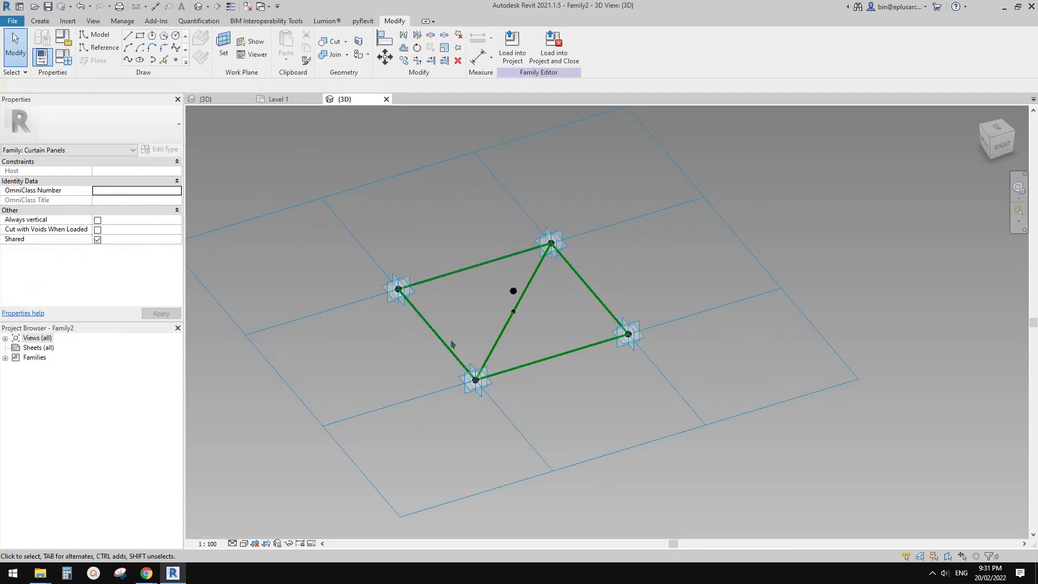
key(Tab)
key(Tab)
key(Tab)
click(176, 60)
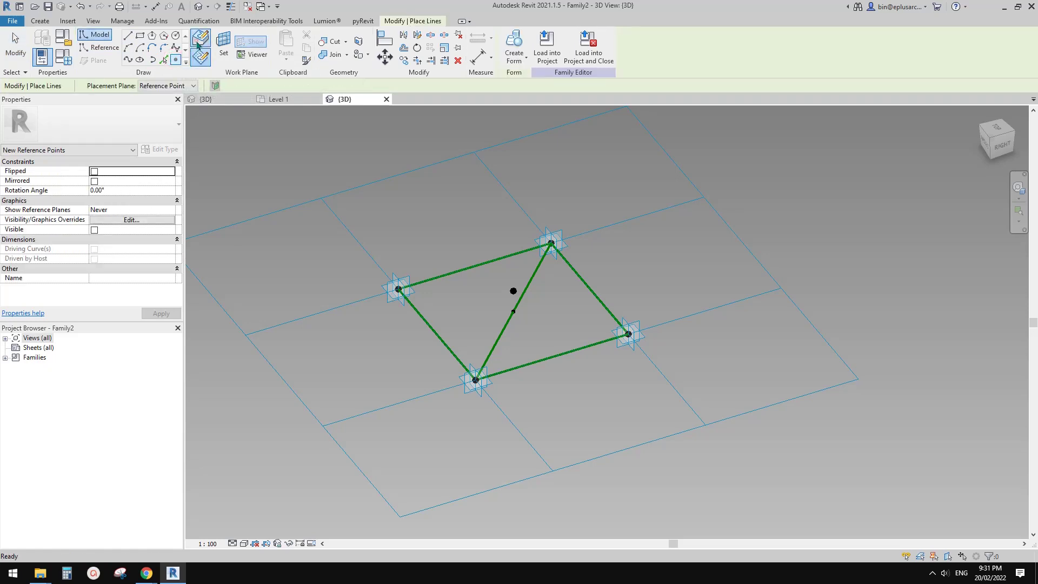
click(437, 333)
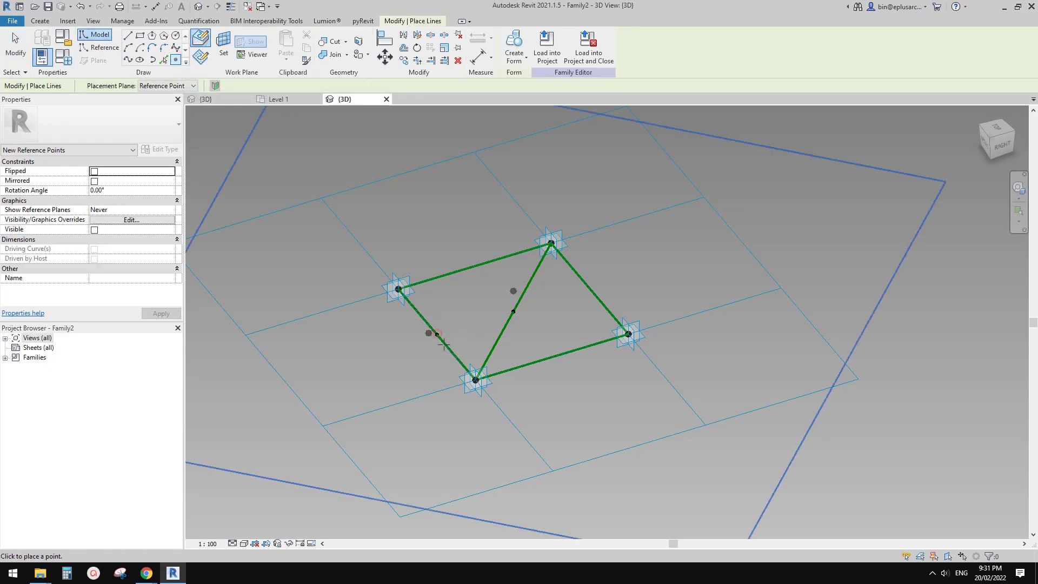
click(591, 288)
key(Escape)
key(Escape)
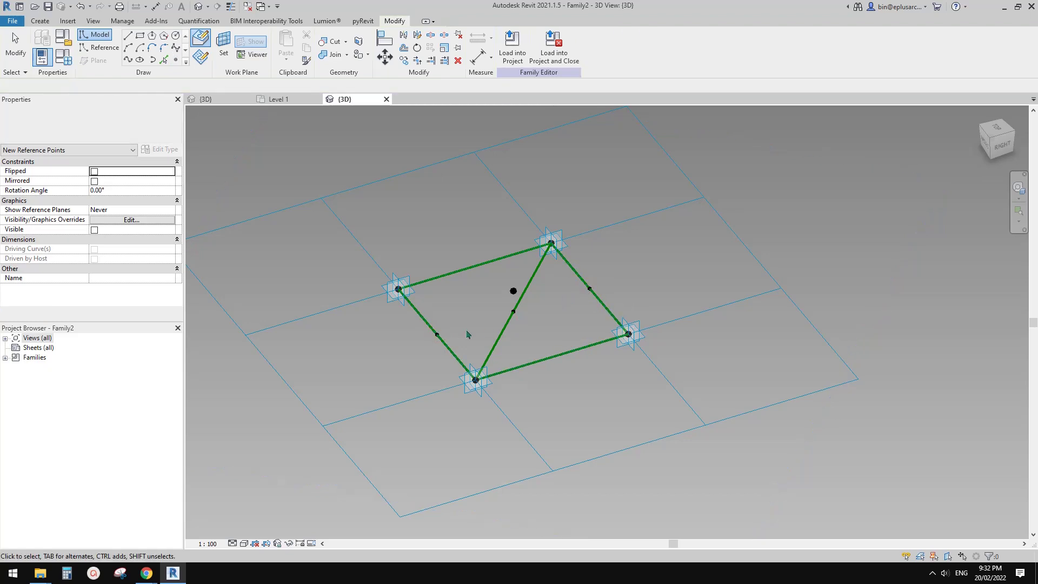
- Connect the two edge midpoints and the raised centre point with a spline through points and make it a reference line
click(401, 328)
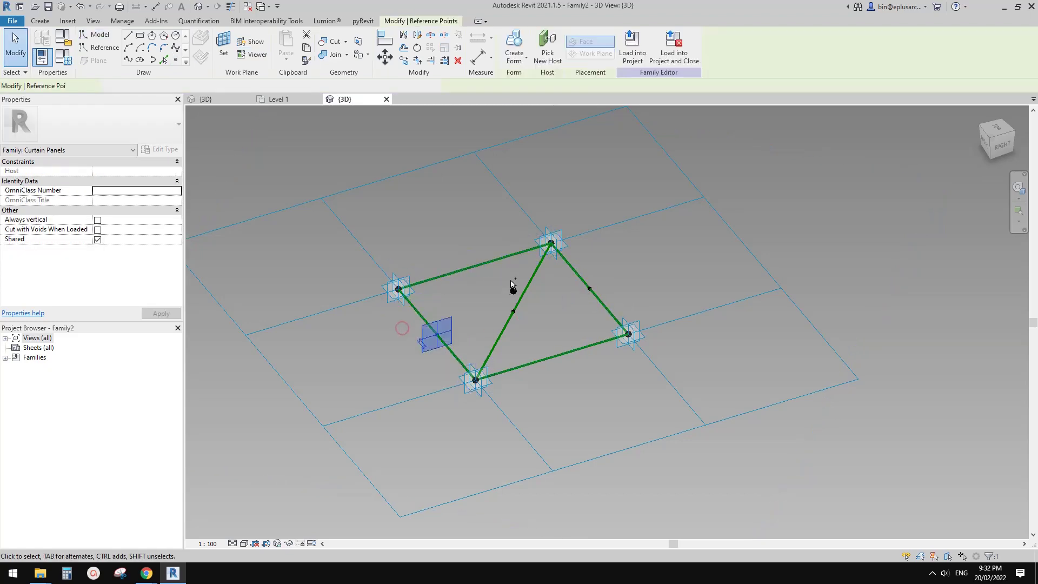
ctrl+drag(509, 280, 615, 298)
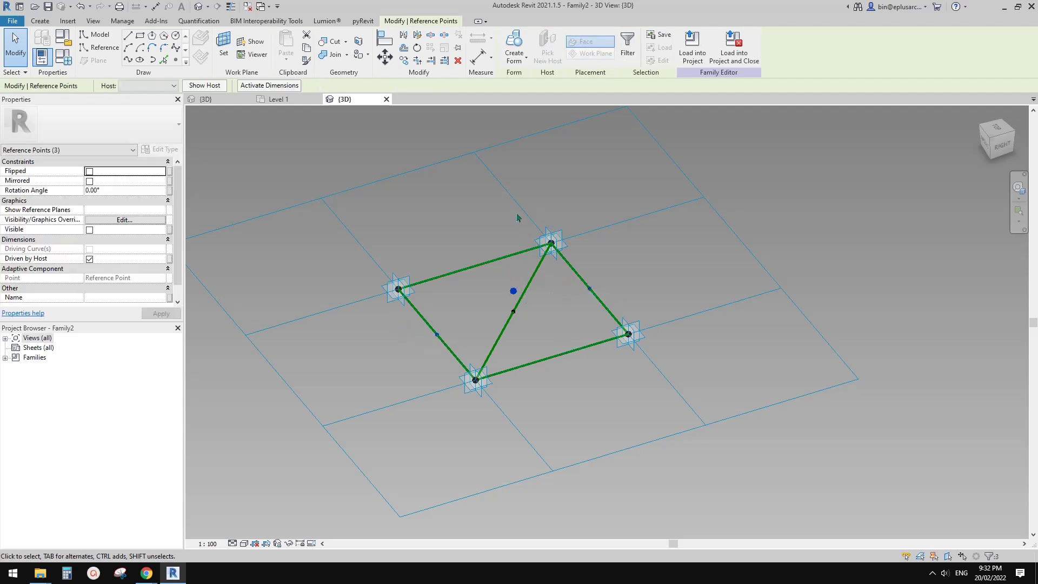
click(128, 60)
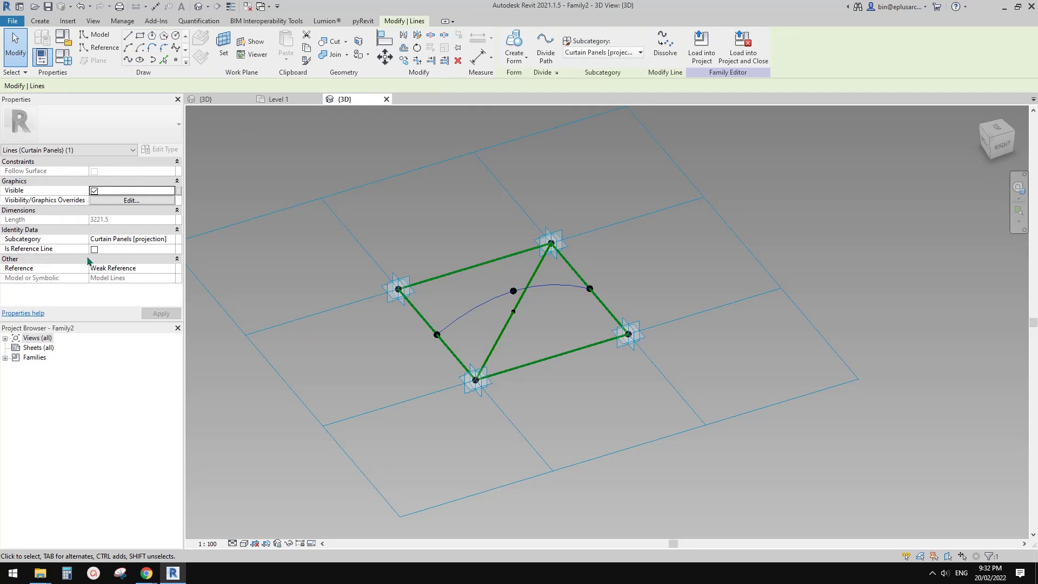
click(94, 249)
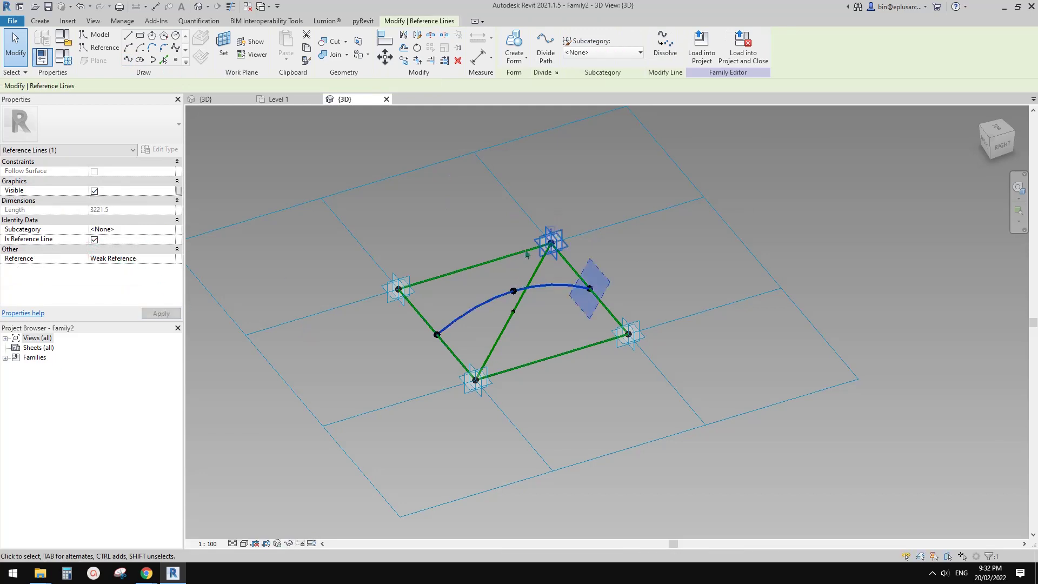
- Create a form from the curved reference line and the two panel edge reference lines on either side of it
key(Tab)
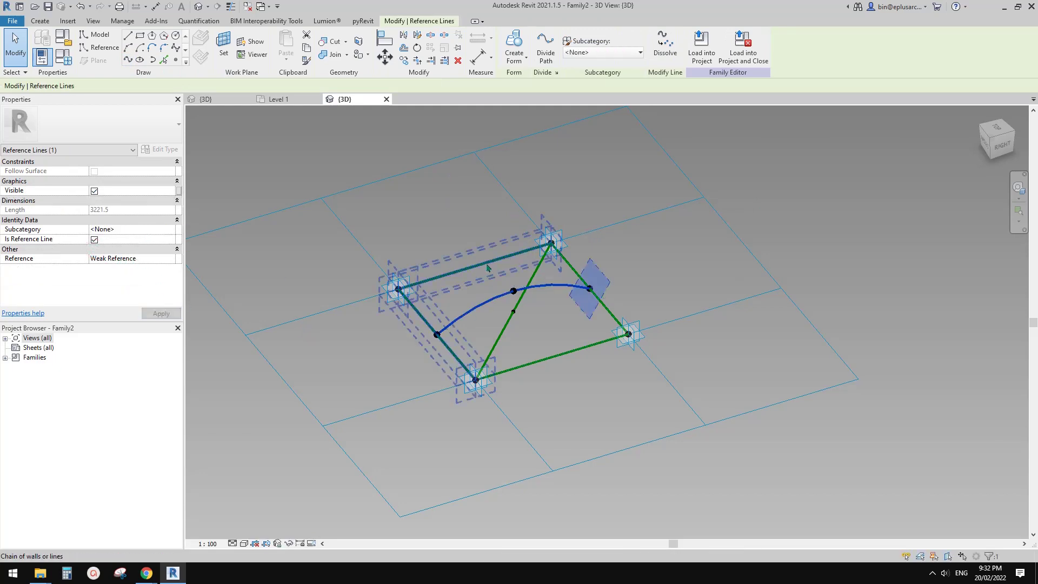
key(Tab)
ctrl+click(487, 266)
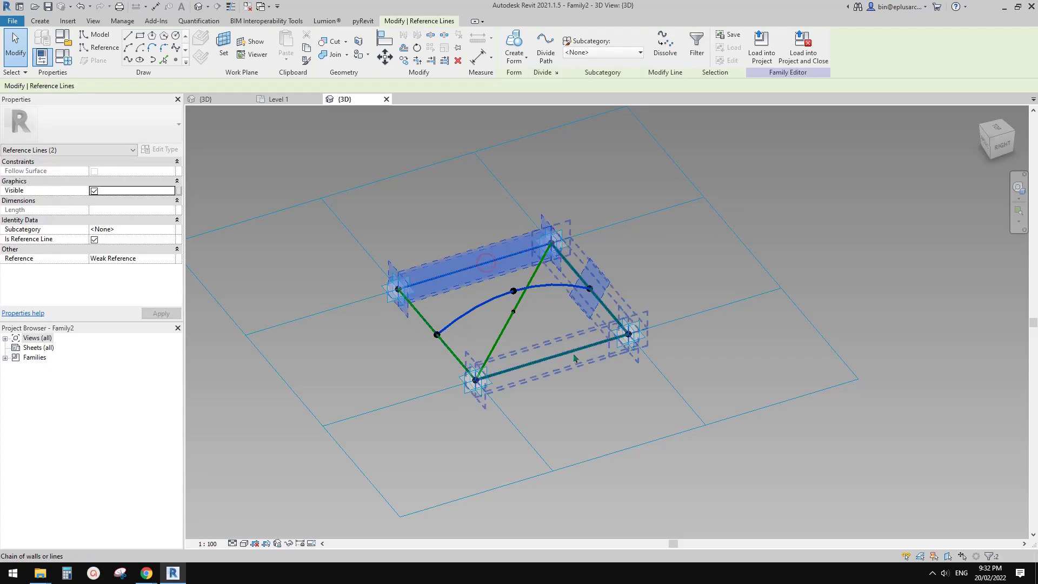
ctrl+click(573, 357)
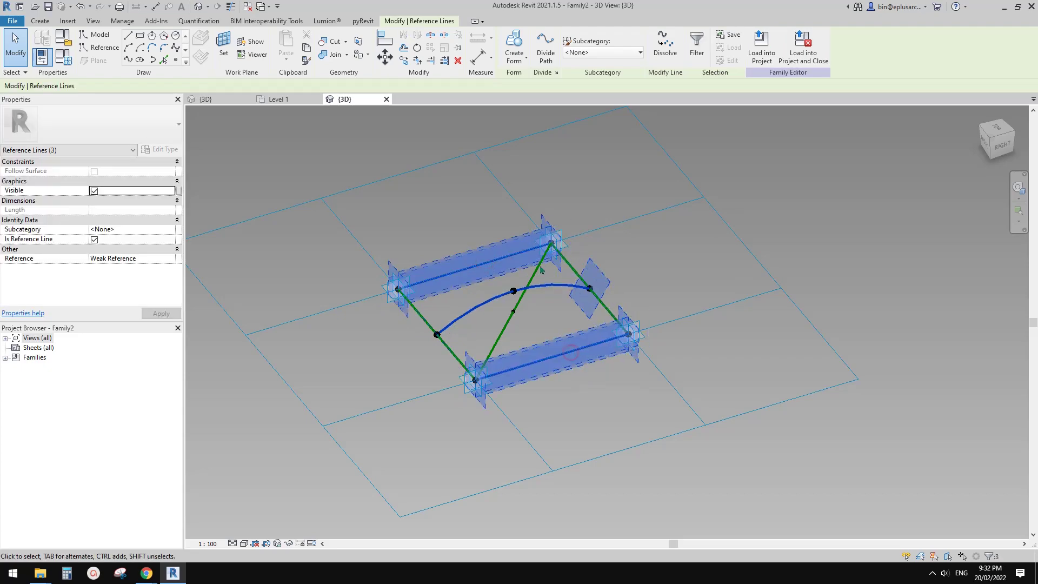
shift+middle_drag(562, 187, 575, 105)
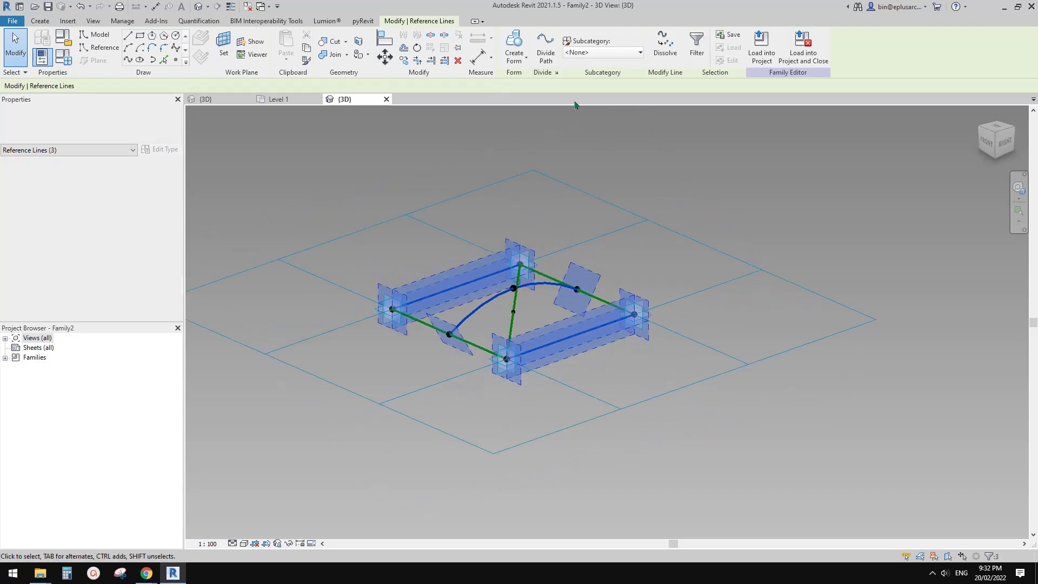
click(517, 38)
key(Escape)
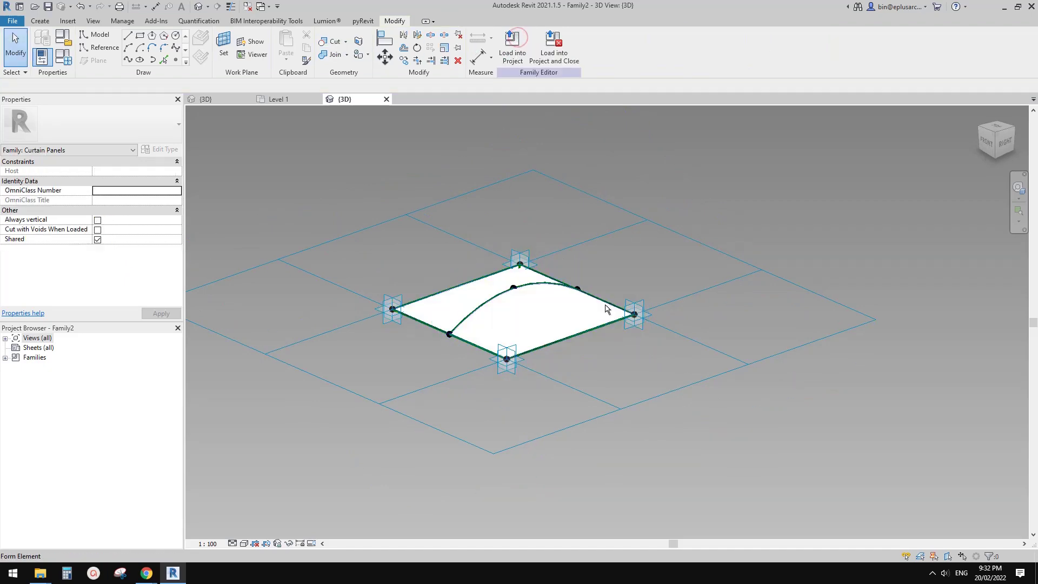
- Load the curtain panel family into the Family1 mass and open the mass's 3D view
mouse_move(698, 178)
shift+middle_down()
mouse_move(539, 208)
mouse_move(679, 285)
mouse_move(595, 357)
mouse_move(635, 418)
mouse_move(662, 196)
mouse_move(547, 139)
mouse_move(385, 180)
mouse_move(286, 222)
mouse_move(209, 232)
mouse_move(616, 364)
shift+middle_up()
click(512, 52)
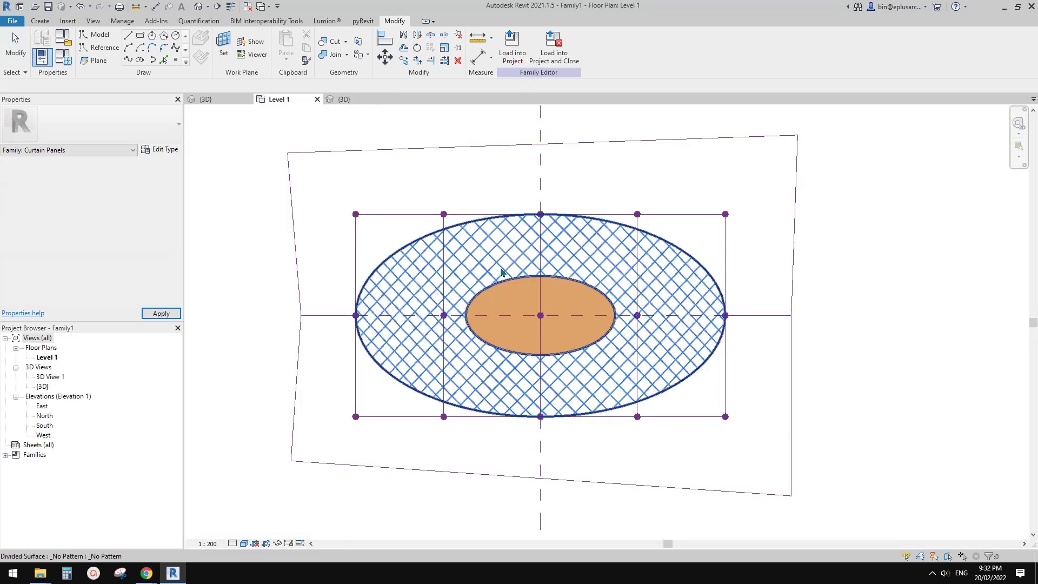
click(484, 264)
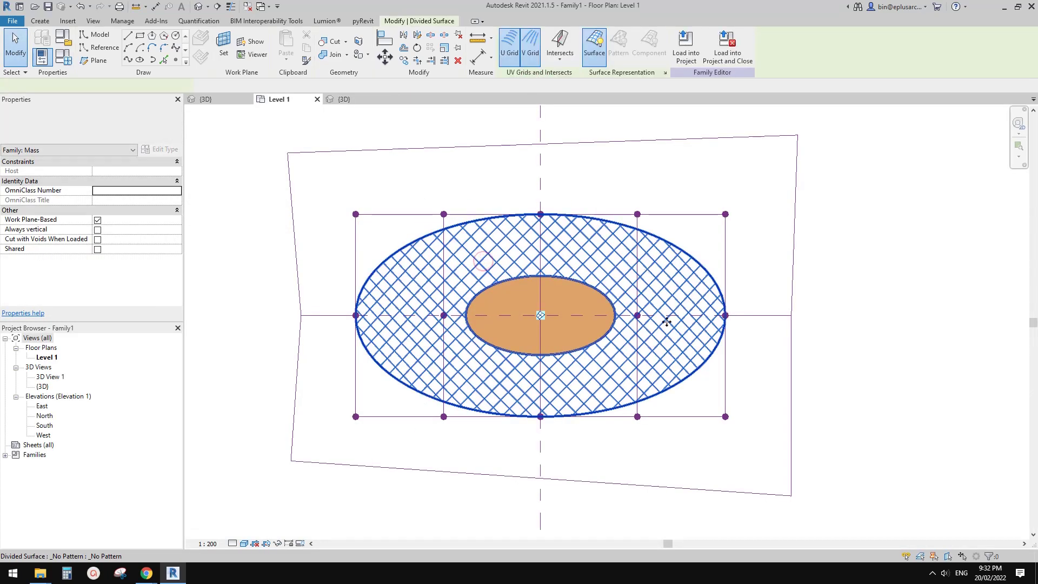
click(198, 6)
scroll(539, 359, down, 3)
shift+middle_drag(537, 369, 567, 302)
shift+middle_drag(728, 299, 673, 319)
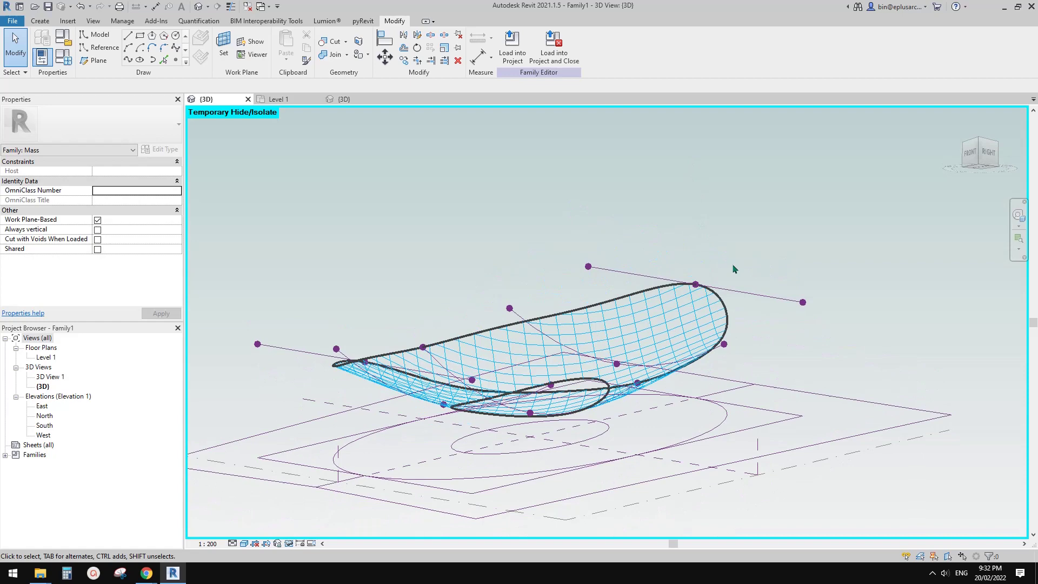
- Apply the Family2 panel under the Rectangle pattern to the shell's divided surface
click(666, 321)
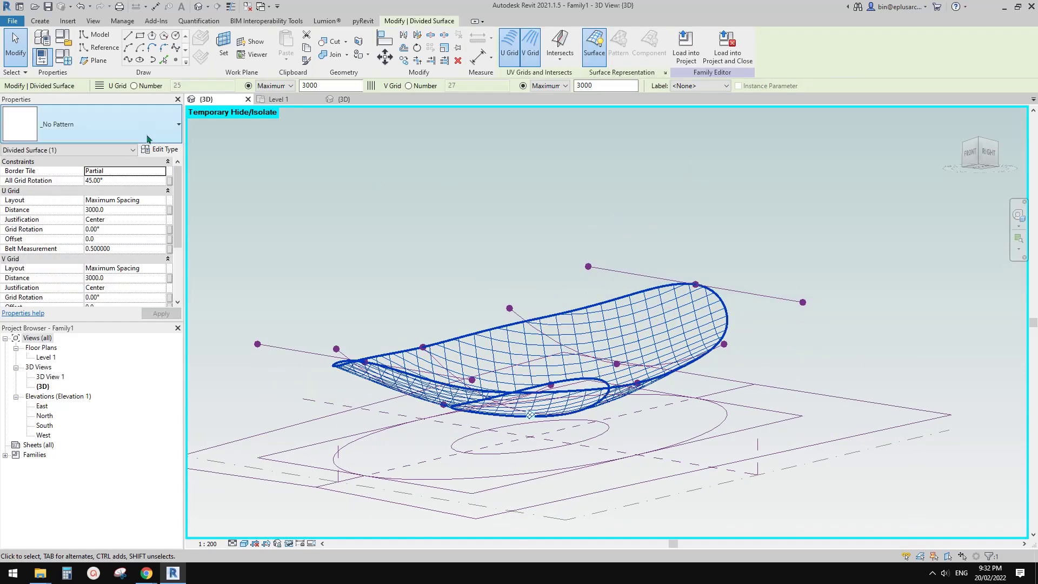
click(129, 132)
scroll(35, 270, down, 3)
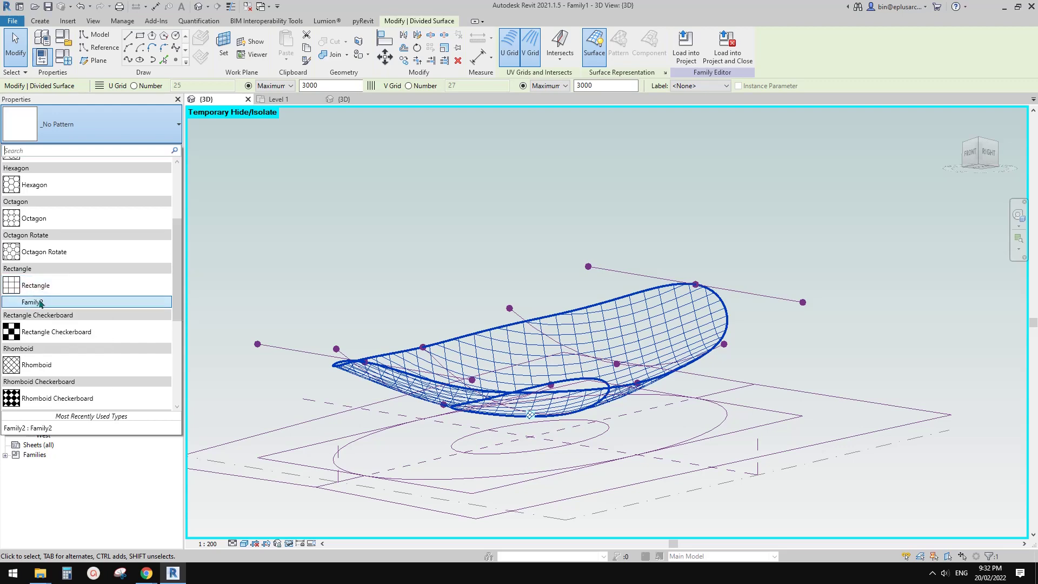
click(38, 301)
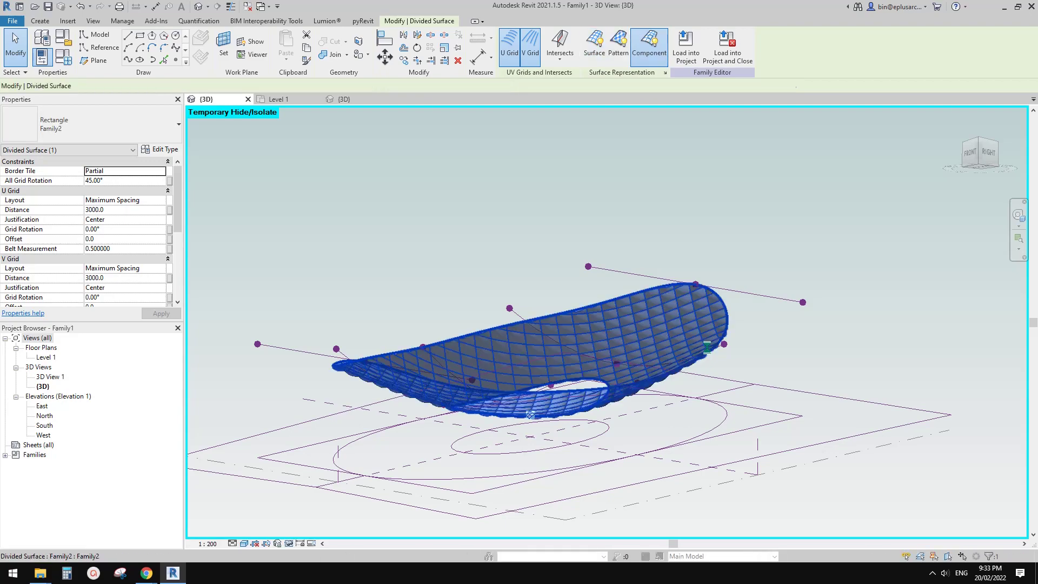
- Examine the panelled shell from below and compare its panel pattern with the ARC River Culture Pavilion images in Chrome
middle_drag(832, 351, 822, 352)
click(802, 338)
shift+middle_drag(750, 329, 634, 216)
scroll(600, 268, down, 1)
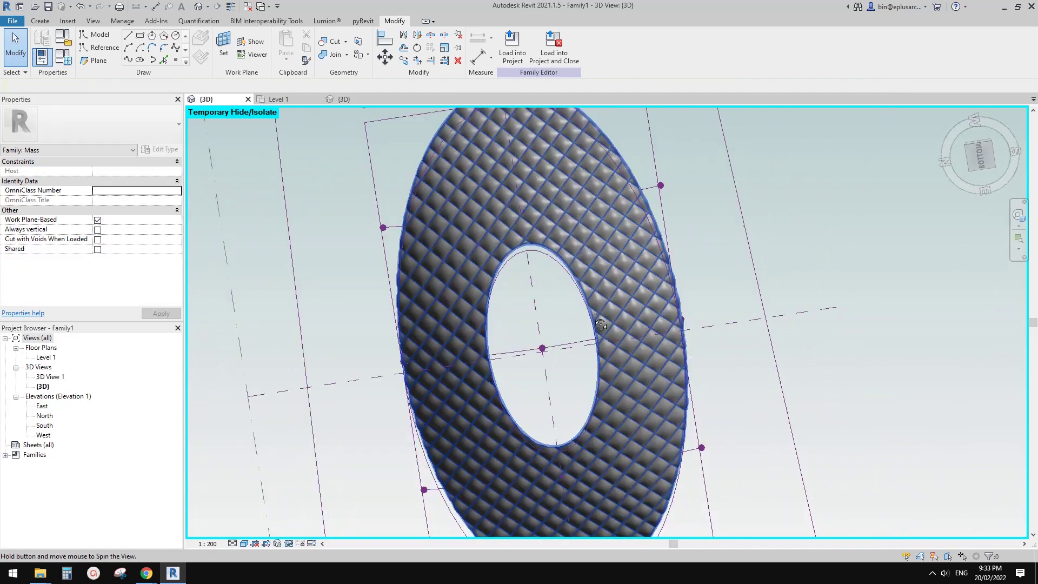
shift+middle_drag(600, 267, 257, 470)
click(146, 572)
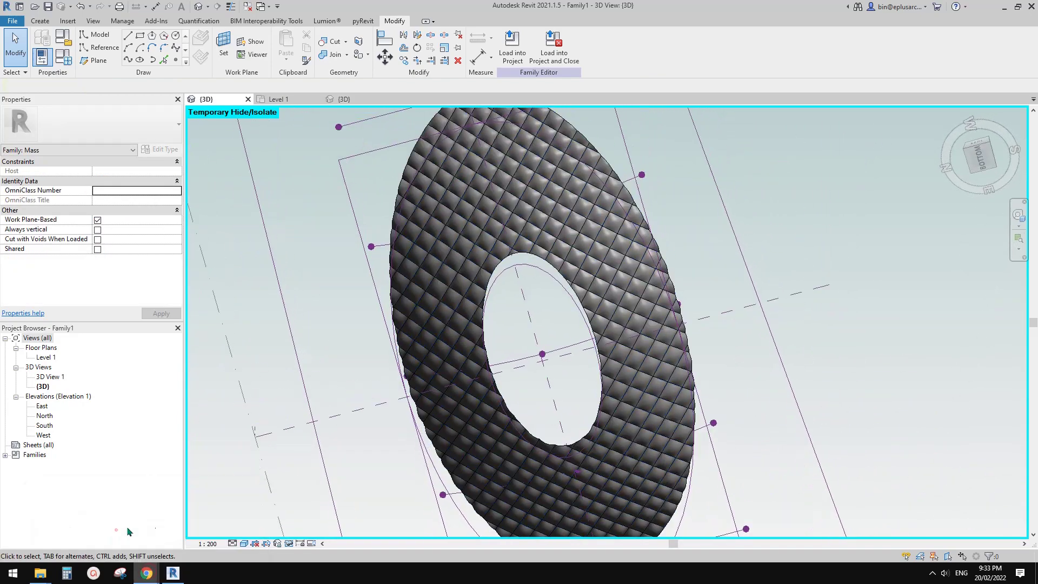
mouse_move(147, 573)
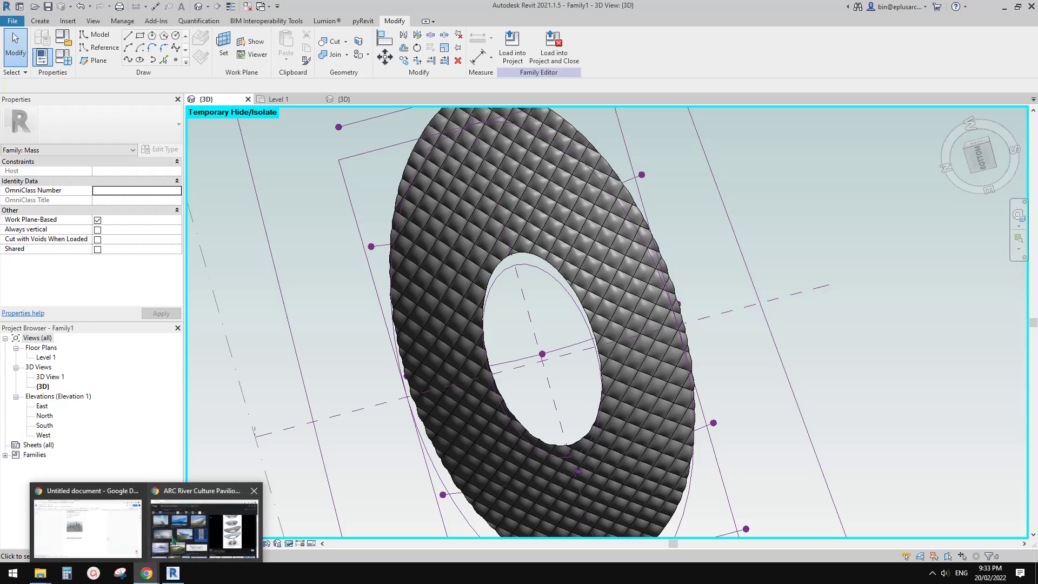
click(210, 532)
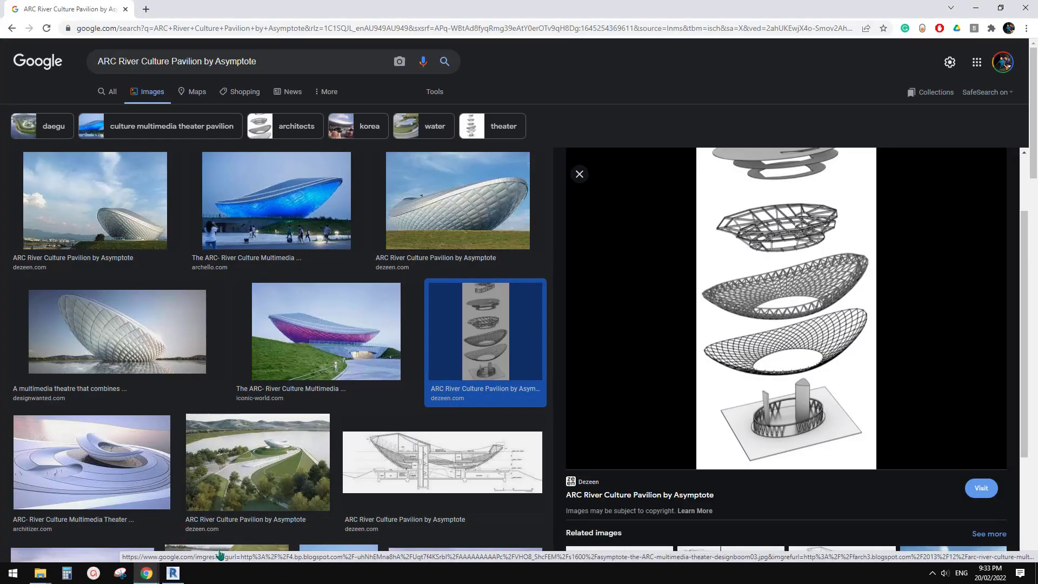
click(172, 572)
scroll(561, 325, down, 2)
shift+middle_drag(561, 324, 582, 213)
scroll(612, 262, up, 2)
scroll(611, 263, down, 1)
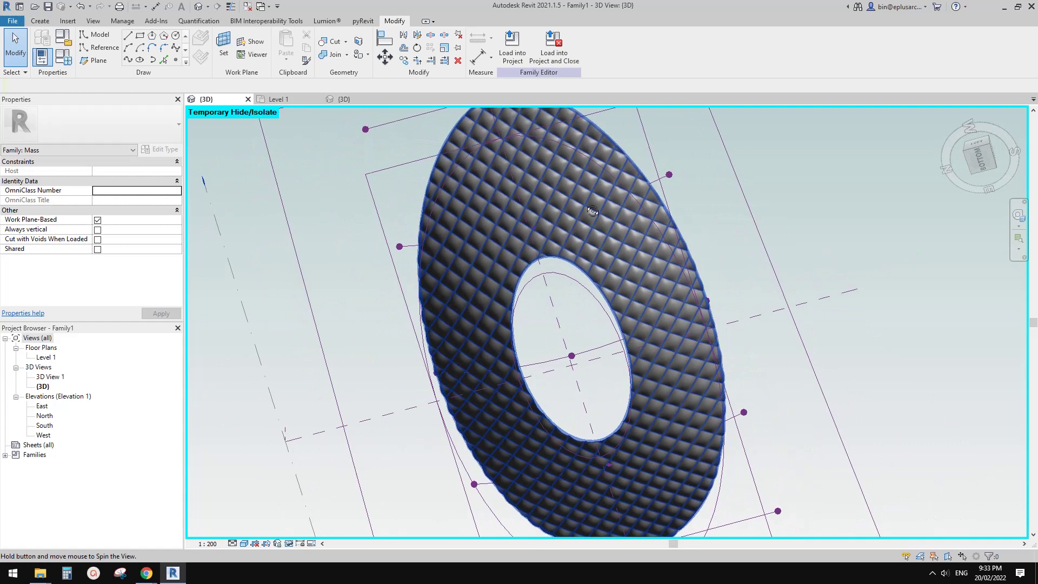
- Switch the divided surface to the plain Rectangle pattern and set its U grid rotation to 15°
click(550, 208)
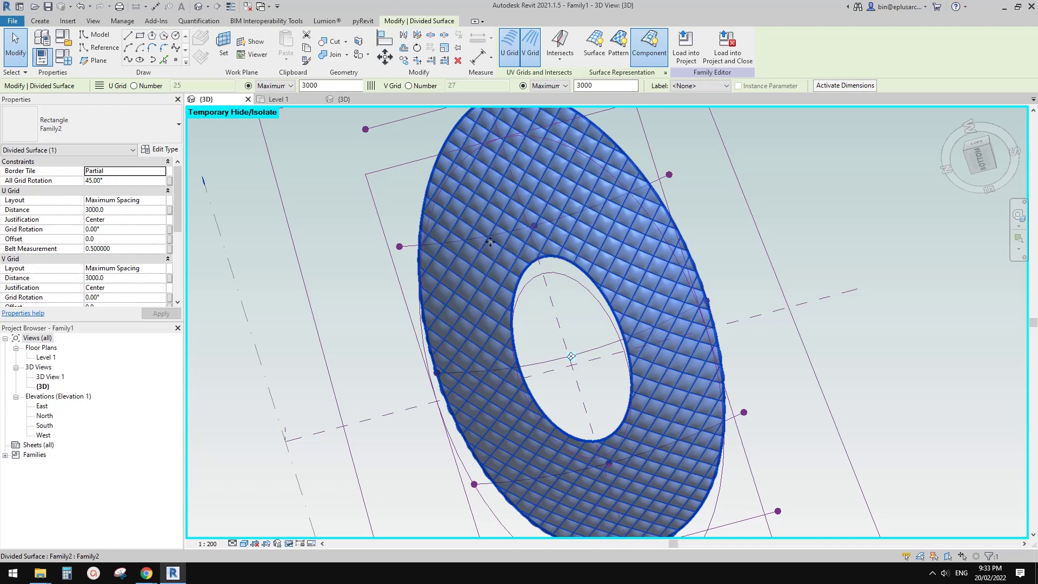
click(155, 130)
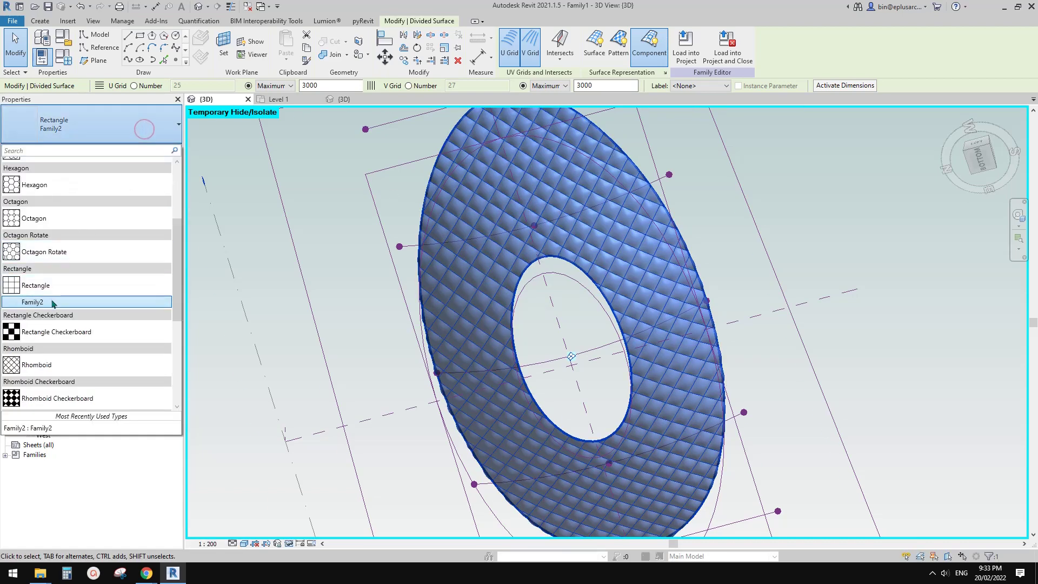
scroll(63, 334, down, 2)
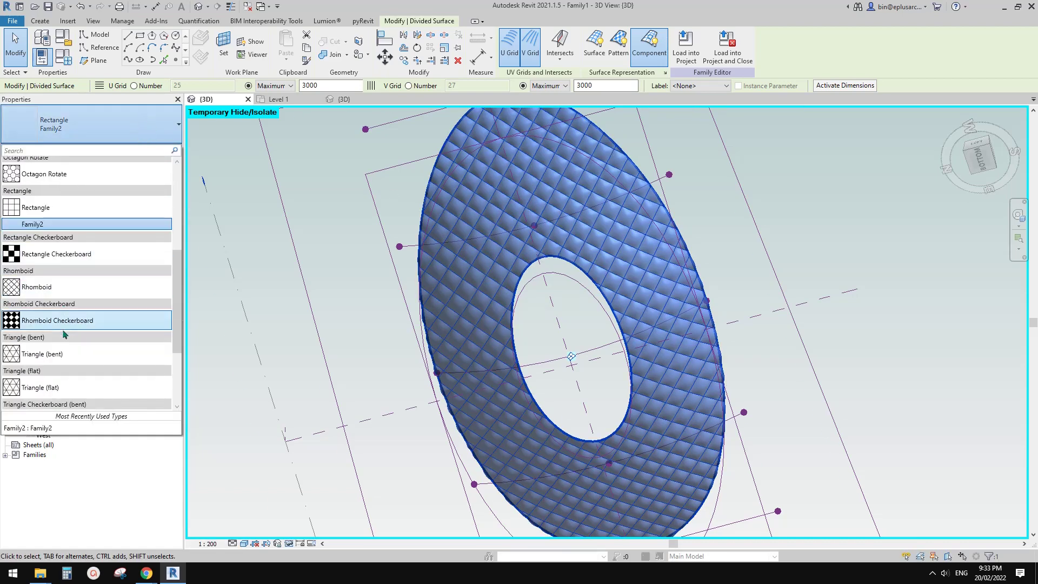
click(41, 208)
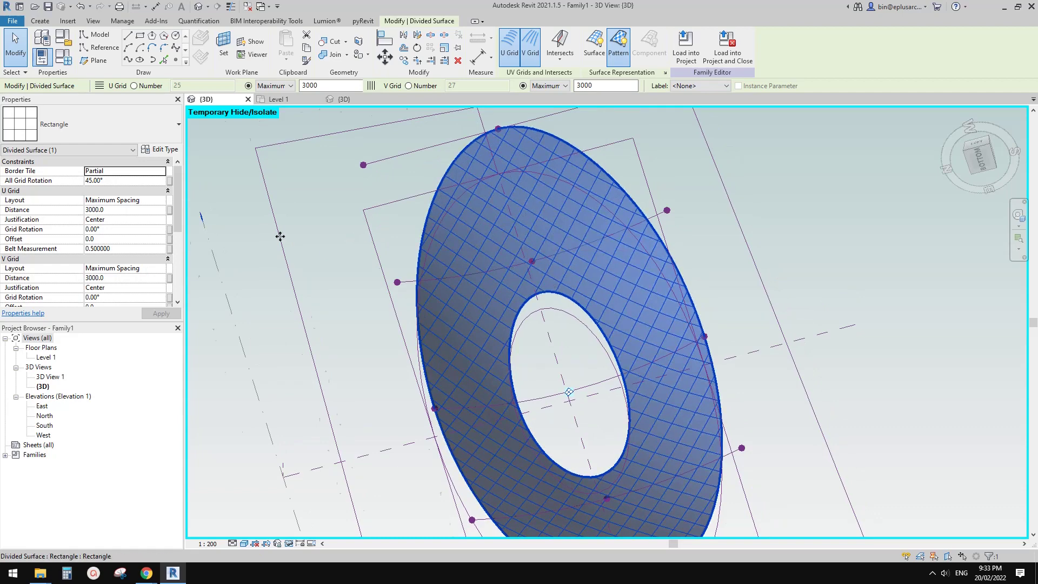
click(124, 232)
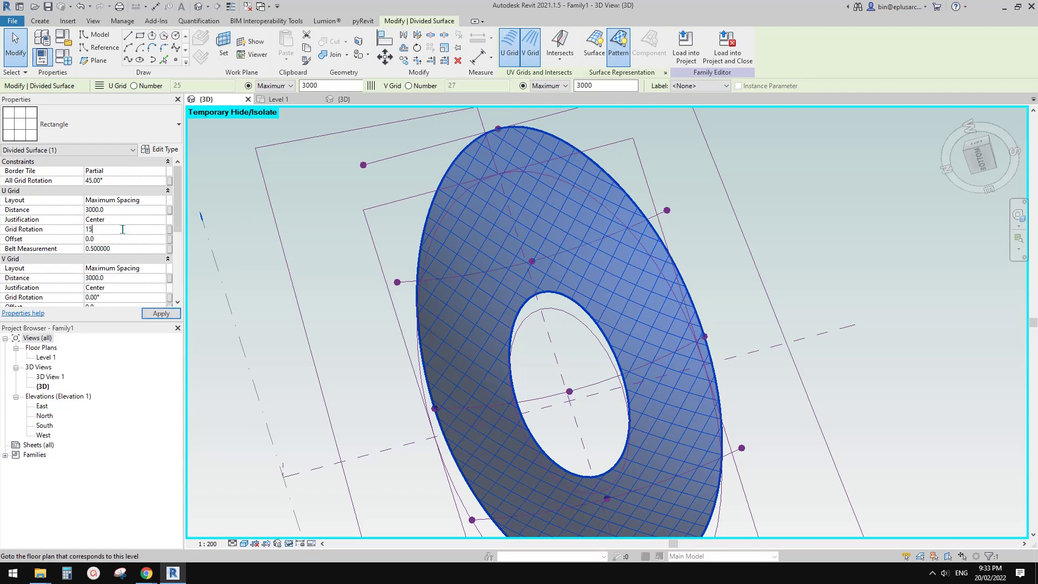
key(Return)
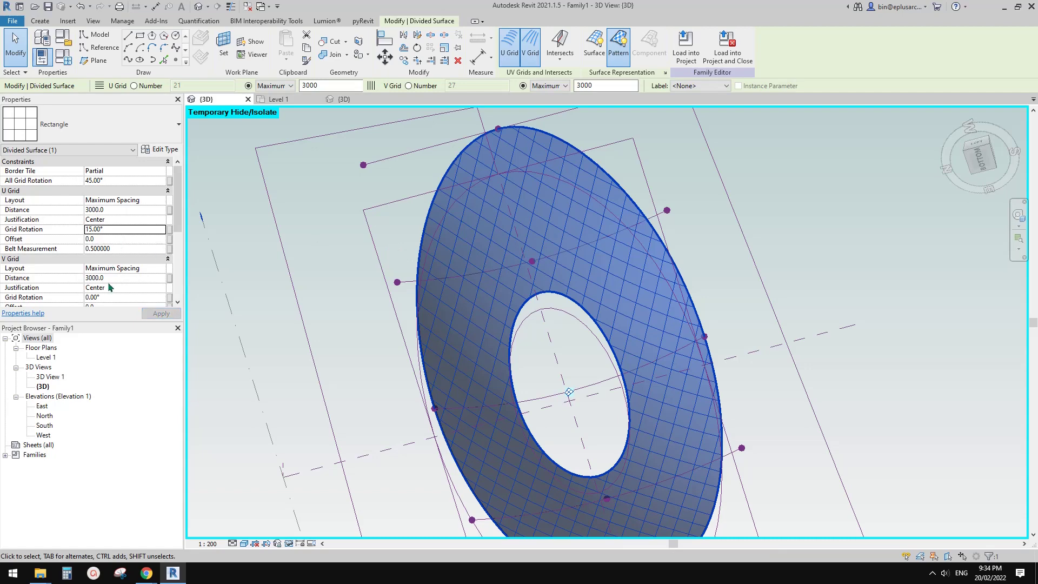
- Set the V grid rotation of the shell's divided surface to -15°
click(124, 297)
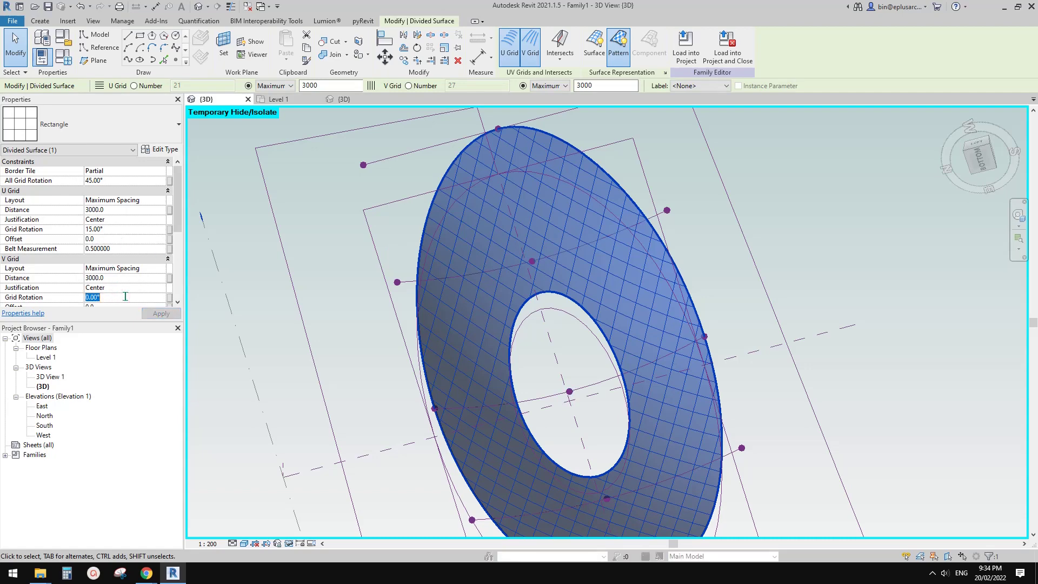
key(Return)
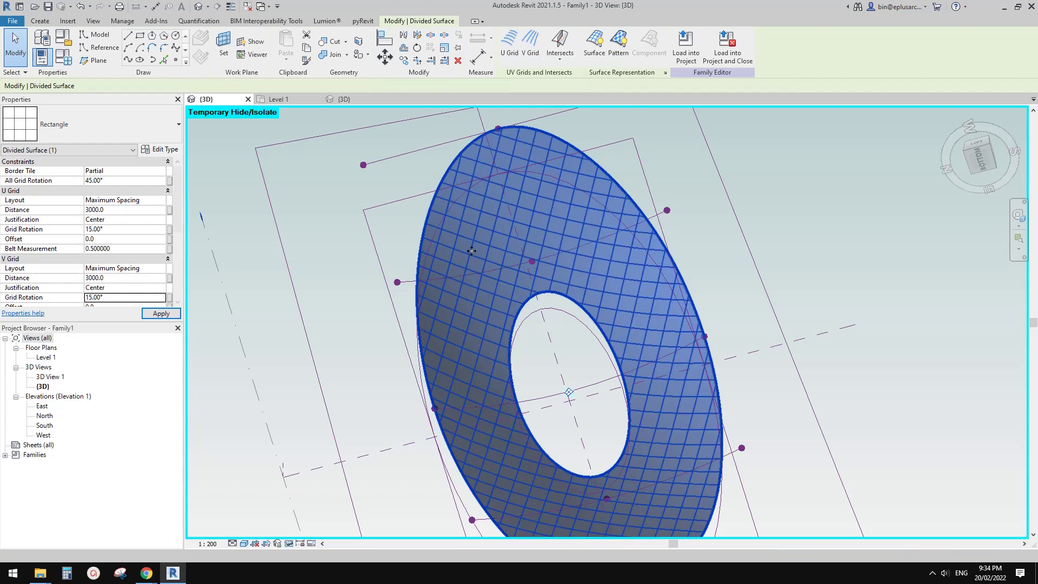
click(126, 296)
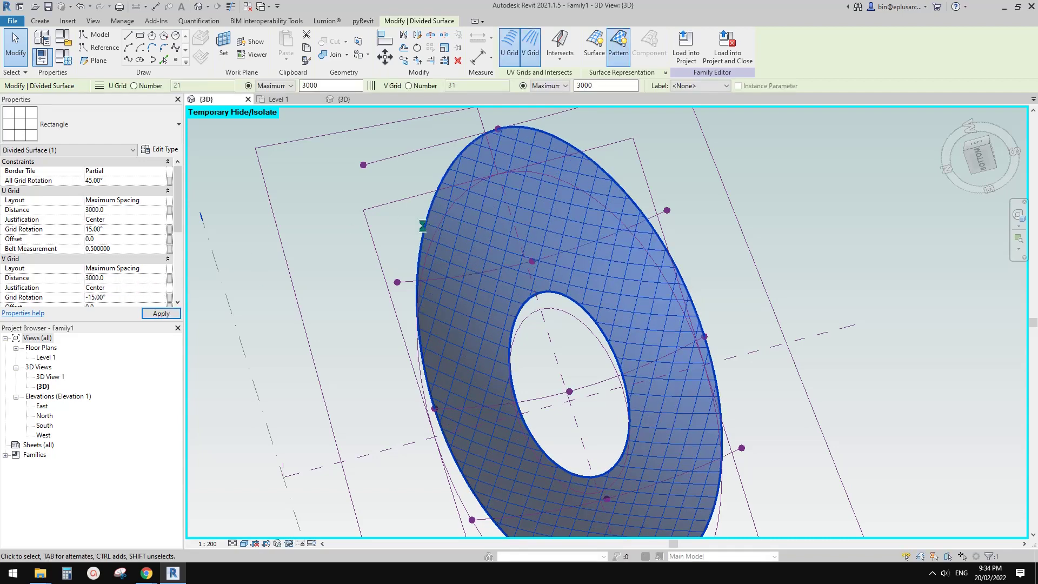
shift+middle_drag(479, 245, 493, 193)
shift+middle_drag(520, 259, 518, 232)
scroll(518, 233, up, 2)
key(Escape)
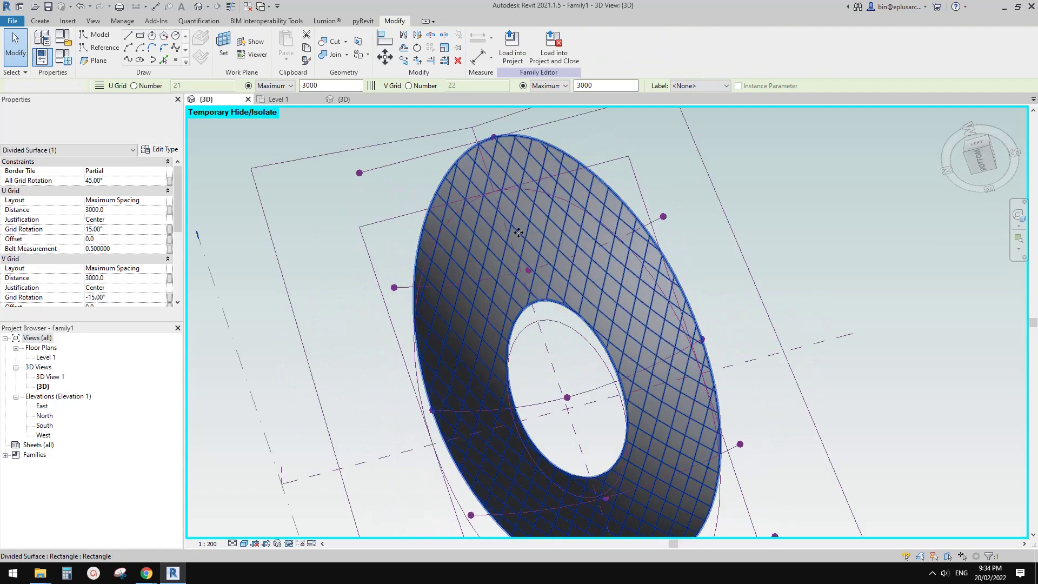
- Set the maximum spacing distance of both the U grid and the V grid on the divided surface to 4000
click(518, 233)
click(115, 121)
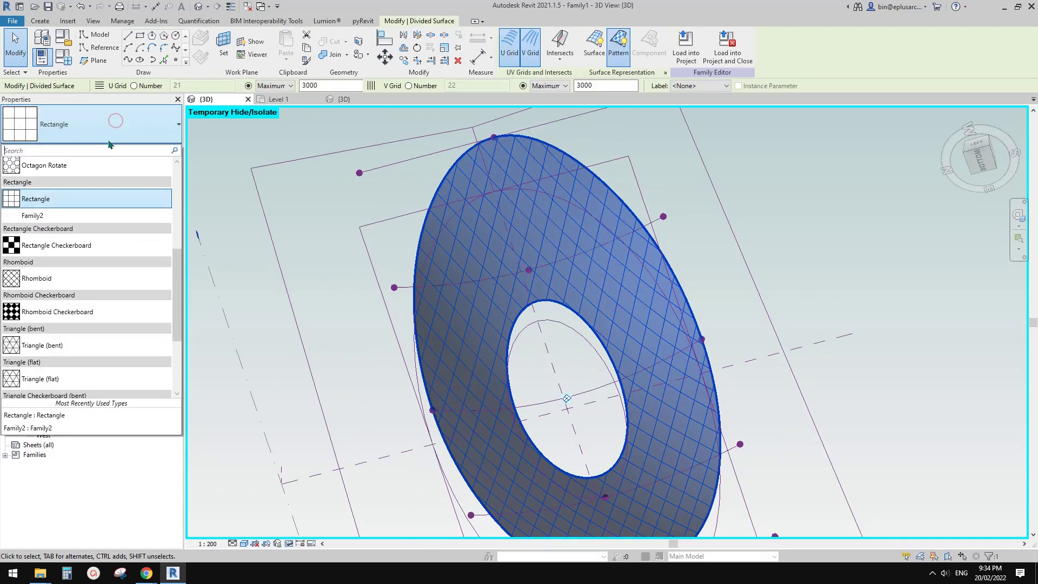
key(Escape)
key(Escape)
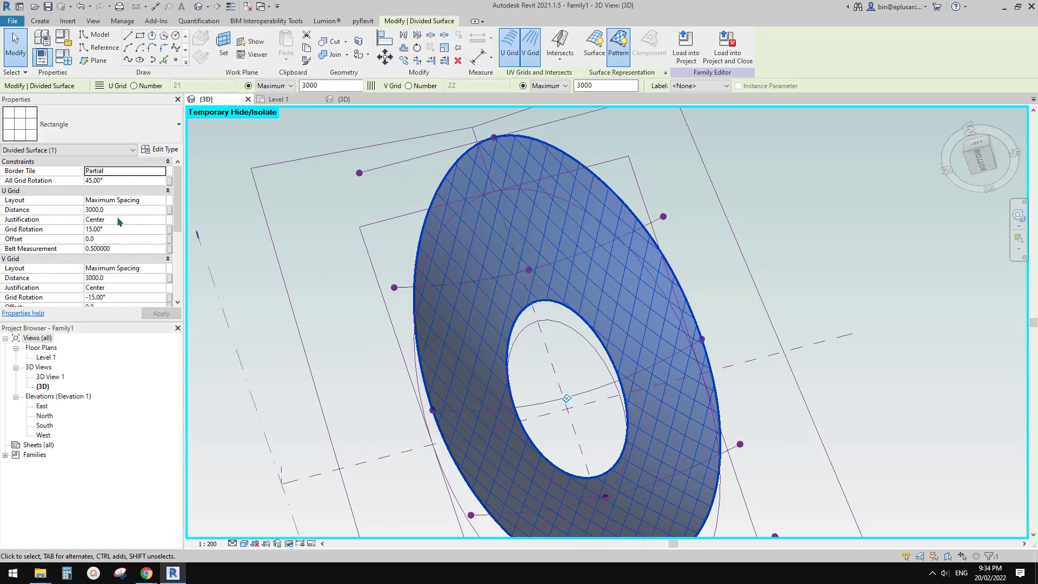
click(122, 212)
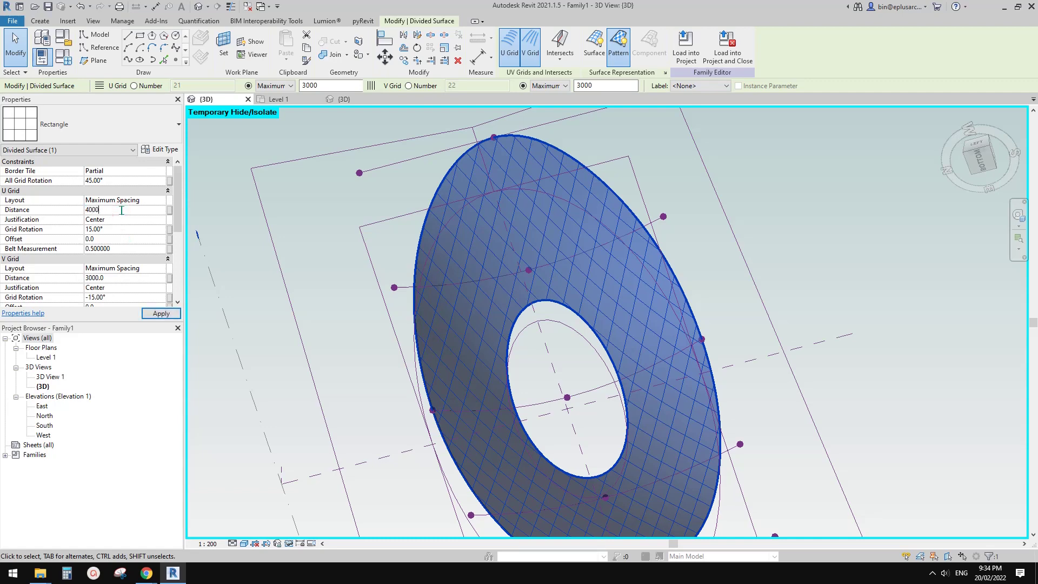
click(135, 279)
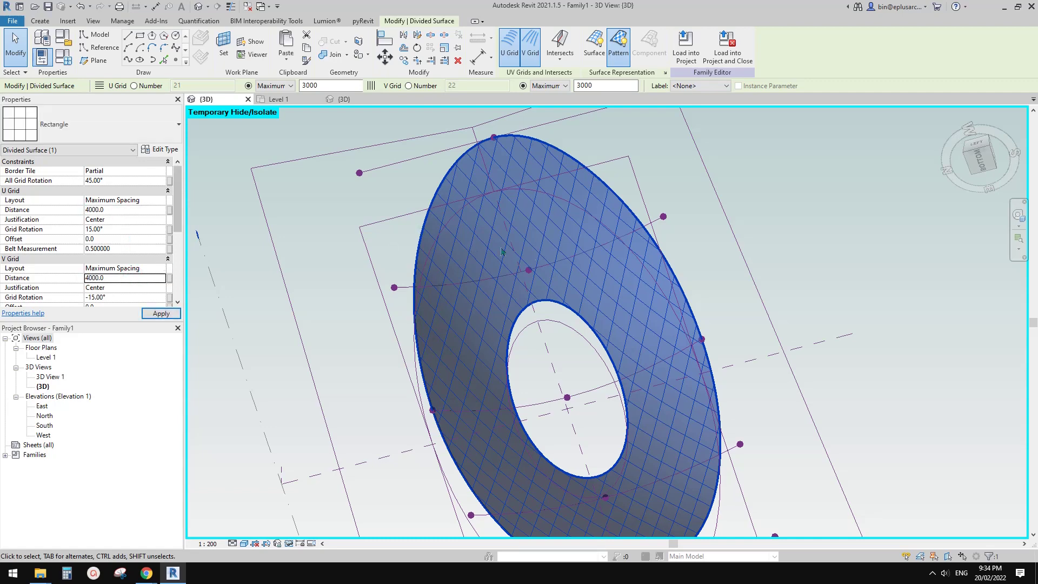
middle_drag(595, 275, 587, 242)
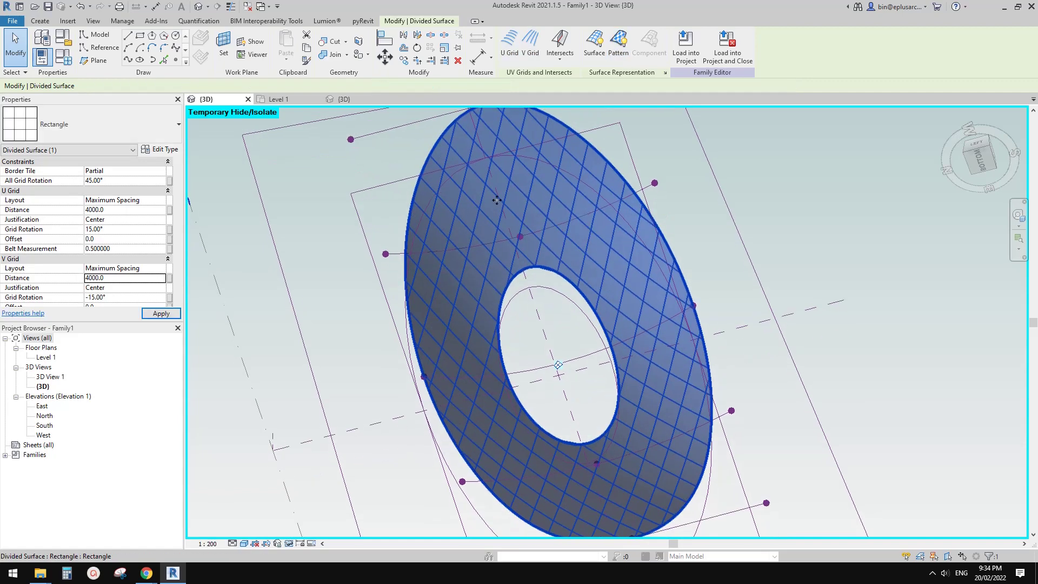
- Apply the Family2 panel under the Rectangle pattern to the divided surface with its revised grid
click(86, 121)
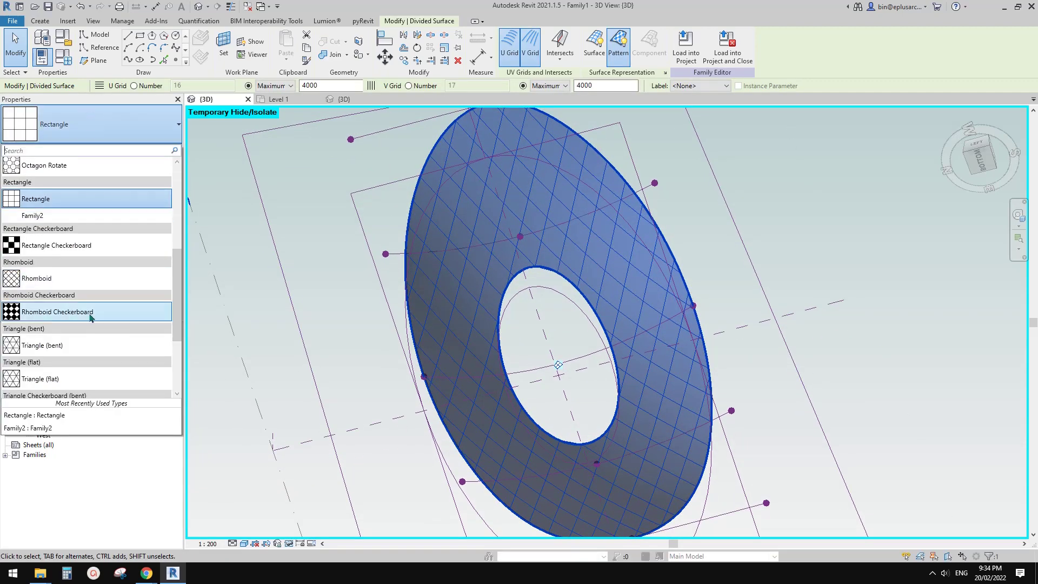
scroll(57, 271, down, 4)
scroll(72, 287, up, 3)
click(39, 187)
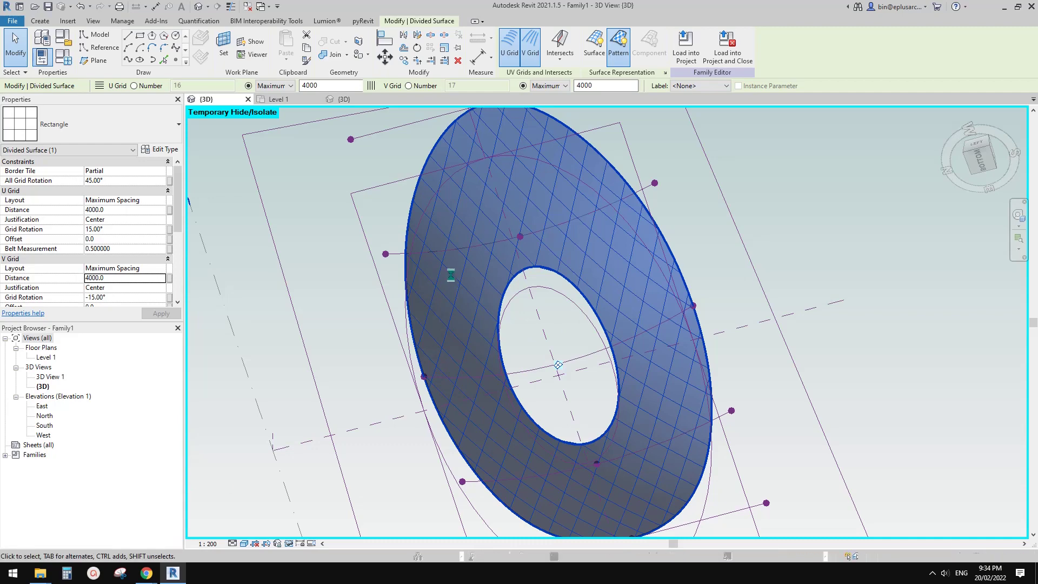
shift+middle_drag(586, 319, 544, 431)
key(Escape)
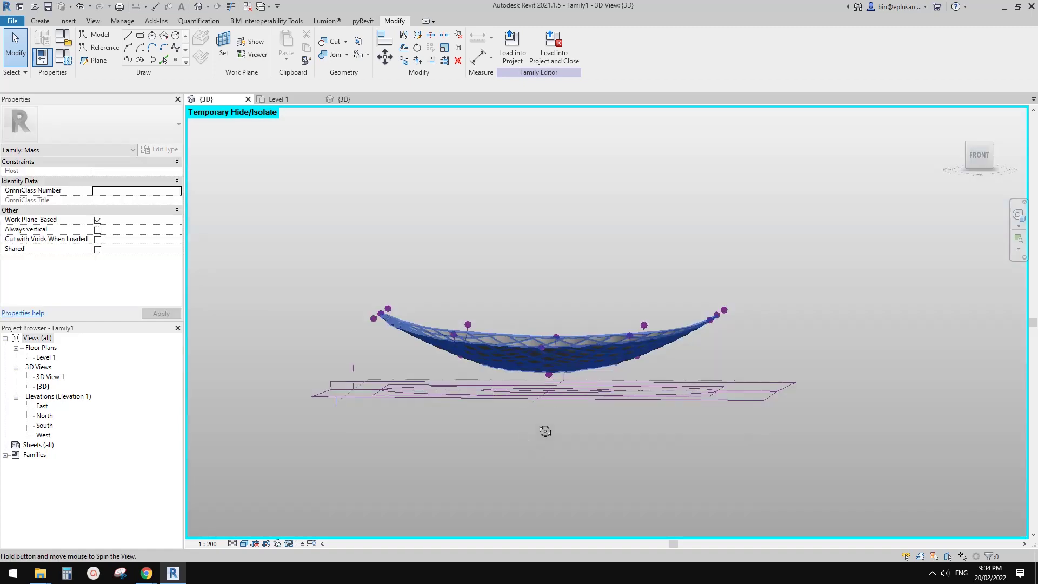
- Examine the panelled shell from the front and below, and compare its diamond pattern with the exploded pavilion diagram in Chrome
shift+middle_drag(643, 362, 600, 385)
shift+middle_drag(662, 359, 691, 359)
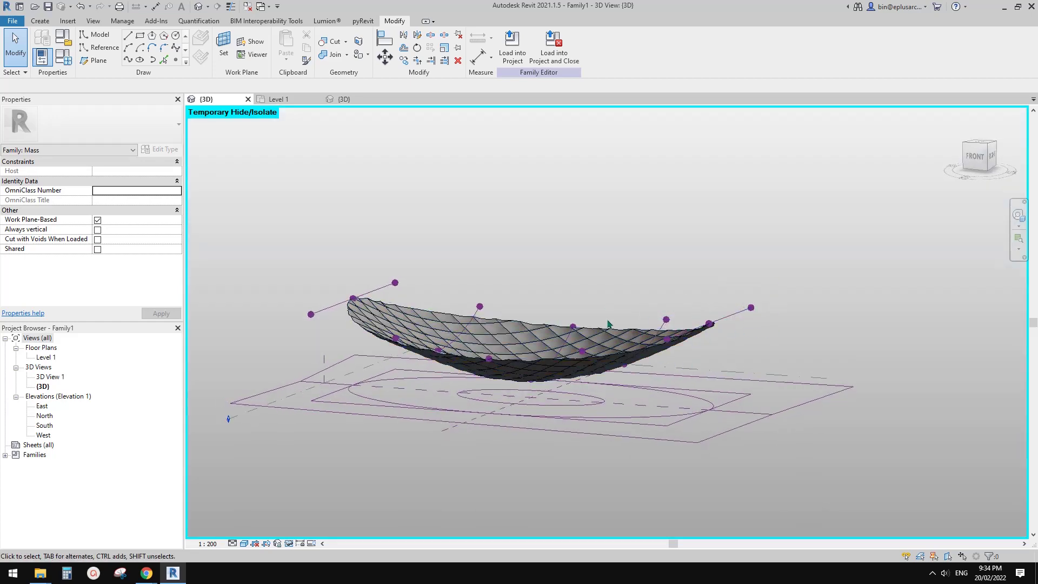
shift+middle_drag(607, 320, 720, 326)
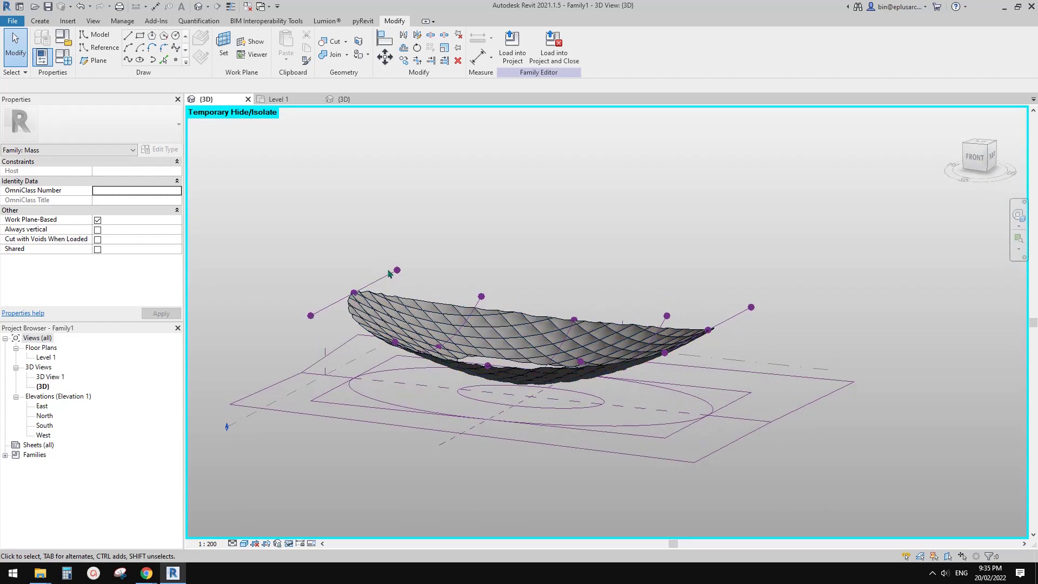
shift+middle_drag(388, 273, 619, 184)
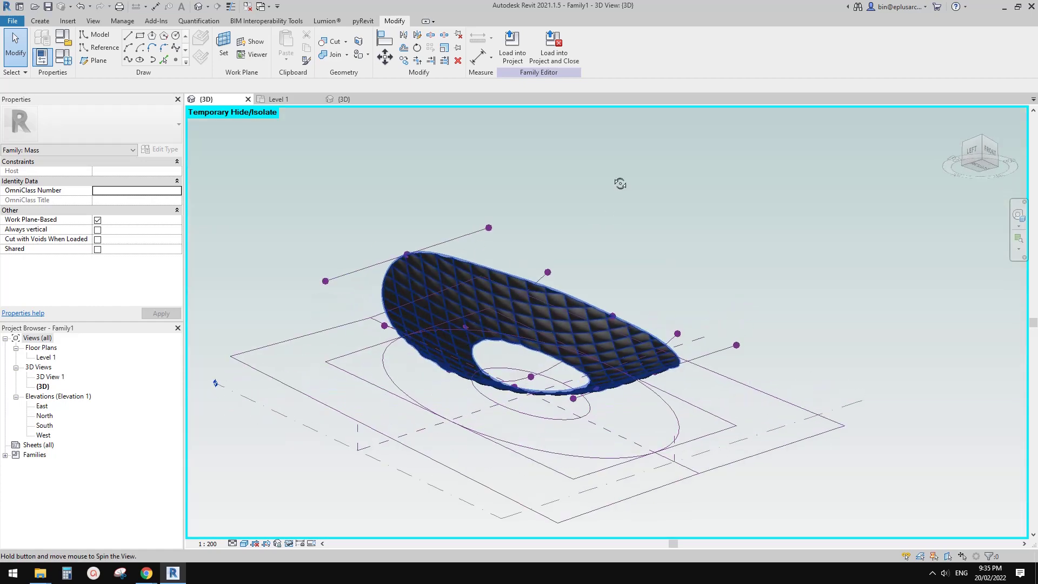
scroll(531, 334, up, 2)
shift+middle_drag(521, 354, 556, 339)
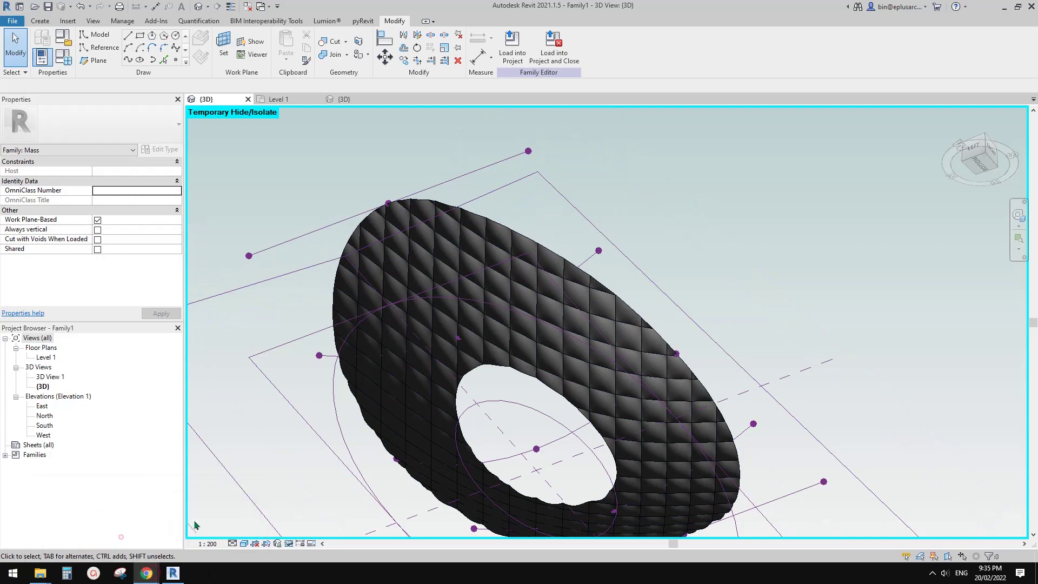
mouse_move(142, 576)
click(160, 534)
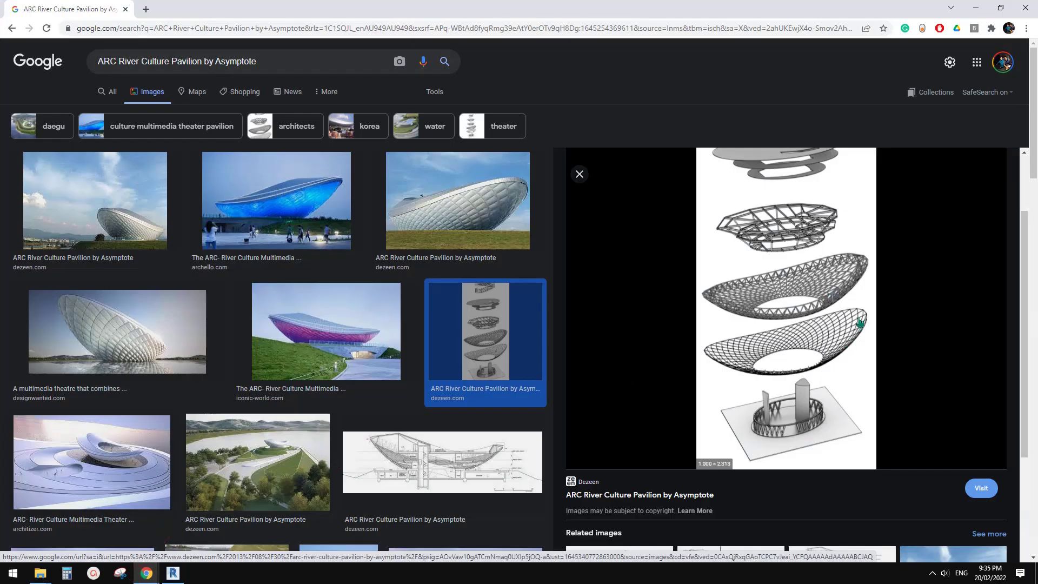
key(alt+Tab)
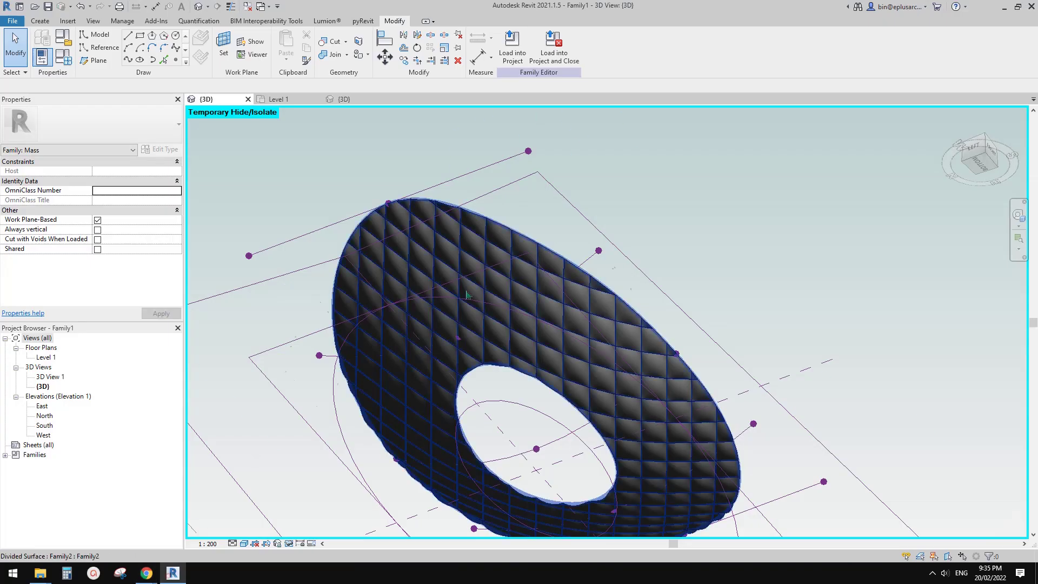
- Inspect the shell's side profile and underside around the opening in Revit, checking them against the pavilion reference images in Chrome
shift+middle_drag(622, 300, 635, 335)
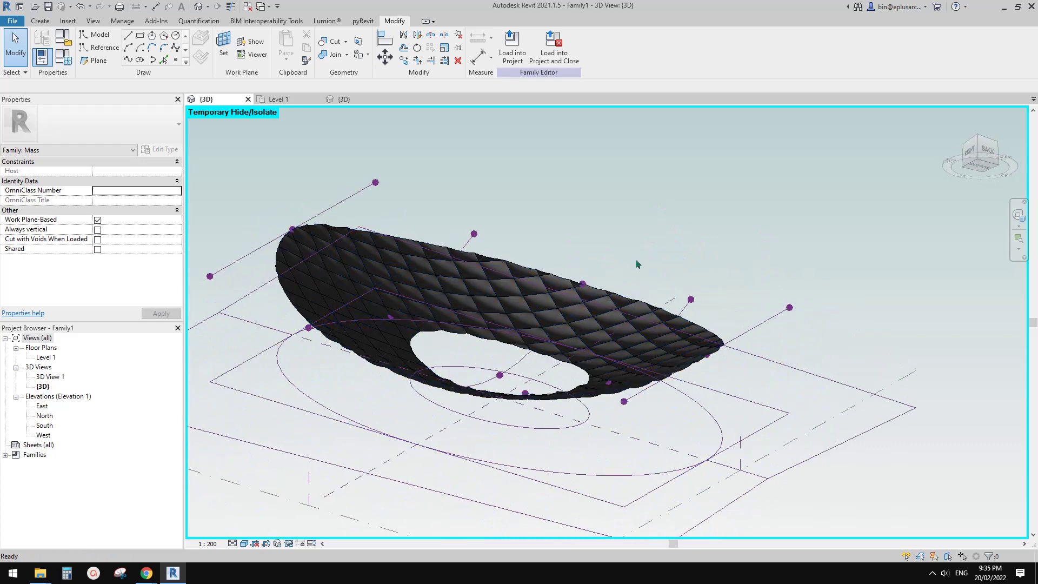
shift+middle_drag(635, 258, 335, 443)
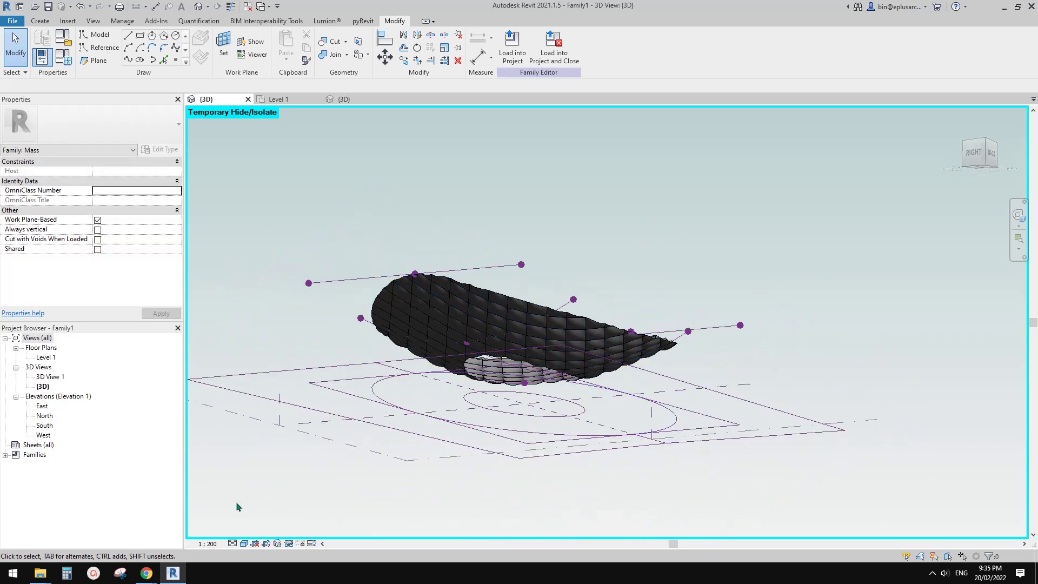
mouse_move(149, 576)
click(202, 519)
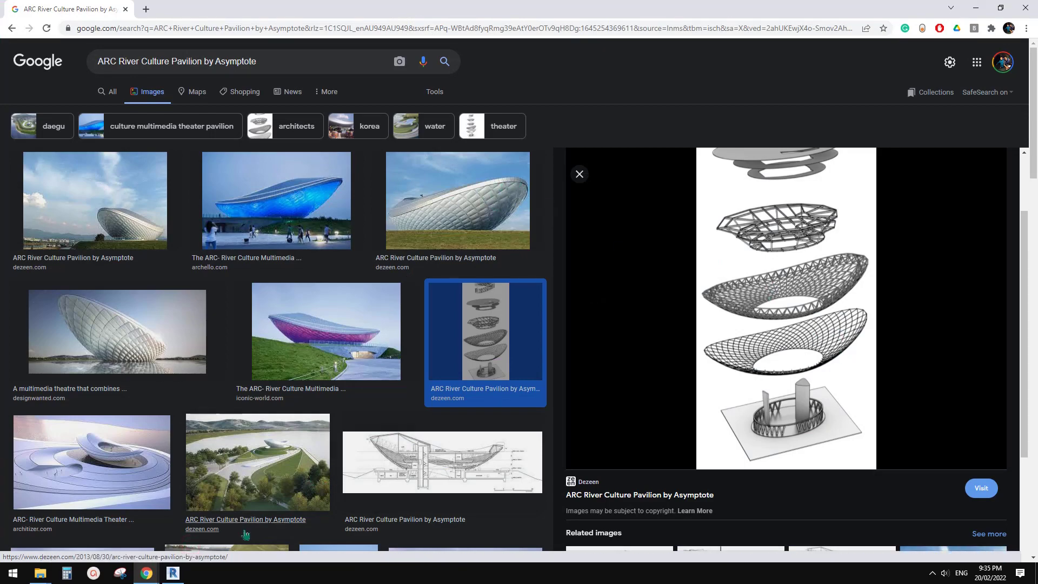
click(173, 573)
mouse_move(560, 399)
shift+middle_down()
mouse_move(684, 254)
mouse_move(656, 366)
mouse_move(631, 342)
shift+middle_up()
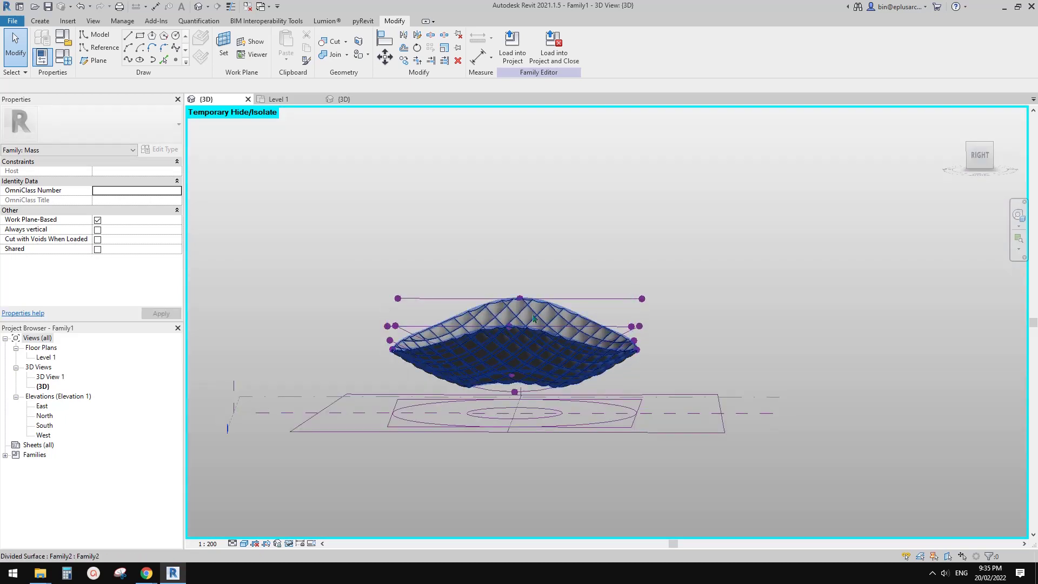
shift+middle_drag(534, 319, 630, 307)
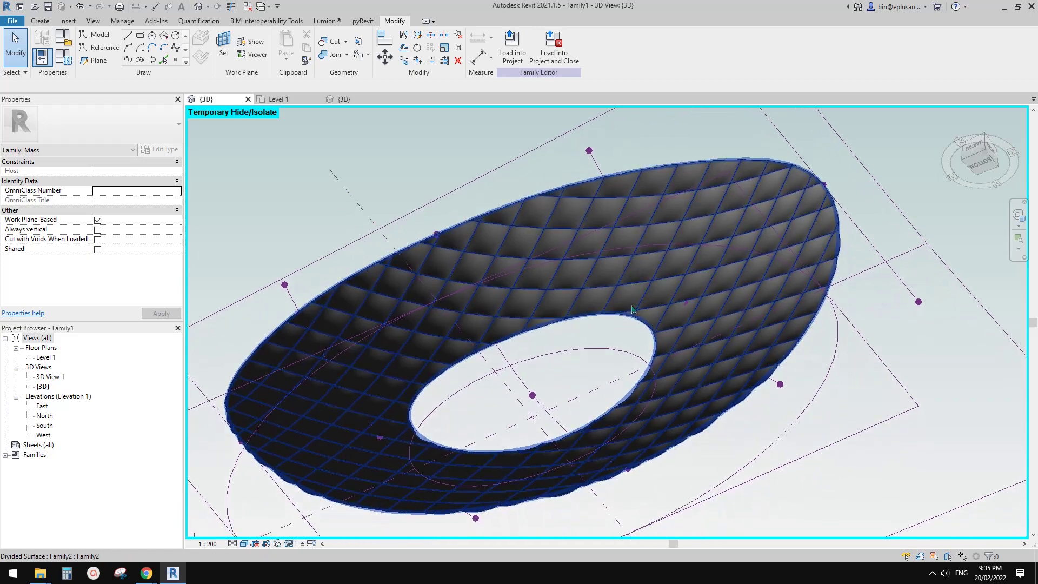